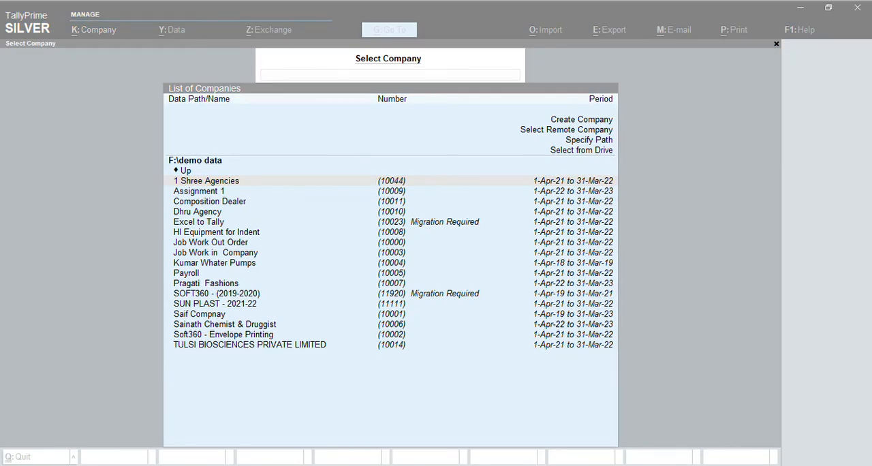
Open the data path configuration, check the company data path, and return to the company selection
{"action": "left_click", "coordinate": [749, 239]}
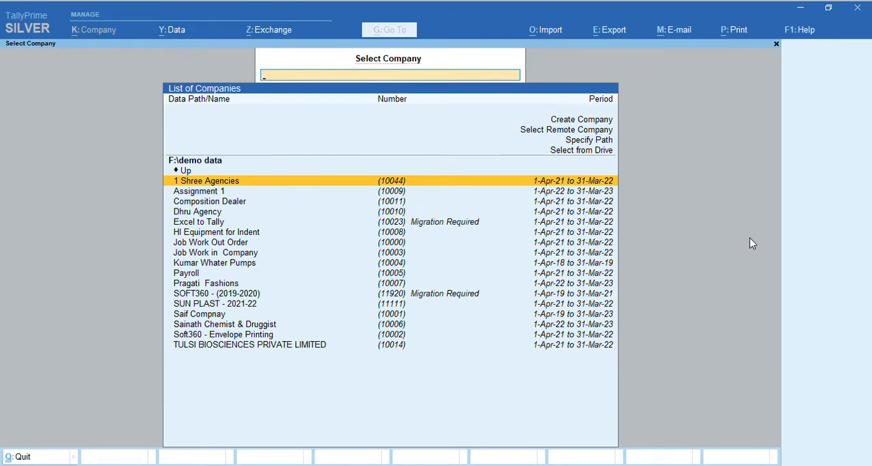
{"action": "key", "text": "Escape"}
{"action": "key", "text": "Escape"}
{"action": "left_click", "coordinate": [204, 35]}
{"action": "key", "text": "Down"}
{"action": "key", "text": "Down"}
{"action": "key", "text": "Return"}
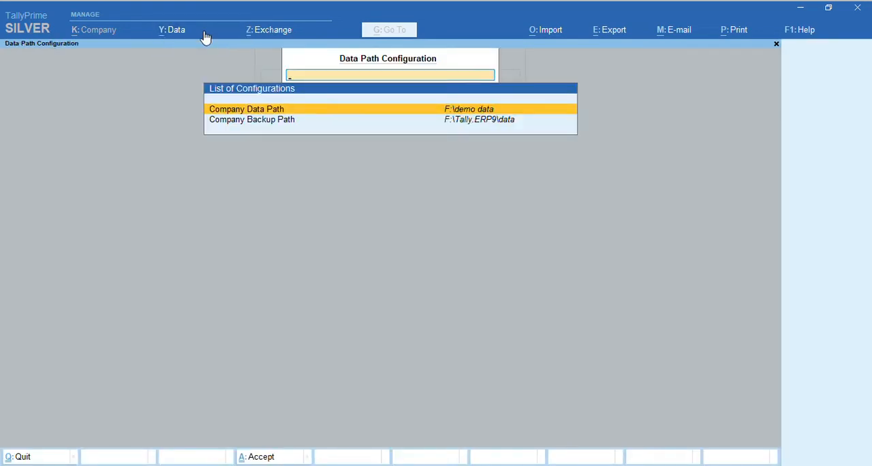
{"action": "key", "text": "Return"}
{"action": "key", "text": "Escape"}
{"action": "key", "text": "ctrl+a"}
Start creating a new company, keeping F:\demo data as its company data path
{"action": "key", "text": "Up"}
{"action": "key", "text": "Up"}
{"action": "key", "text": "Up"}
{"action": "key", "text": "Up"}
{"action": "key", "text": "Up"}
{"action": "key", "text": "Up"}
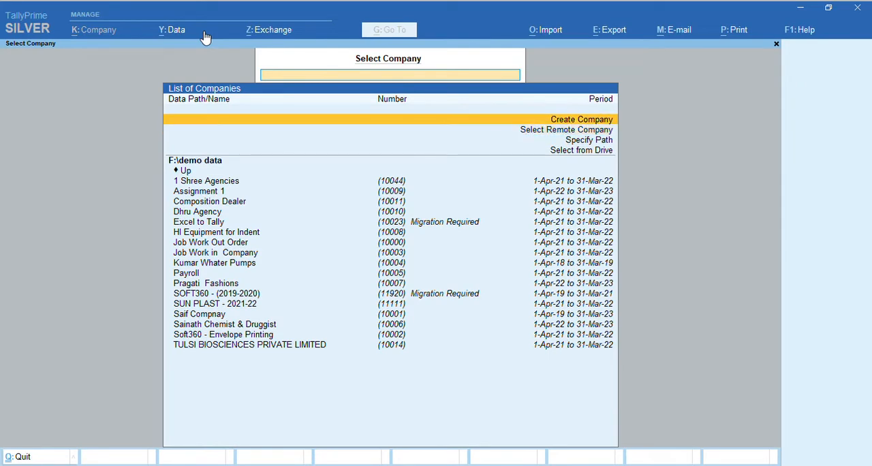
{"action": "key", "text": "Return"}
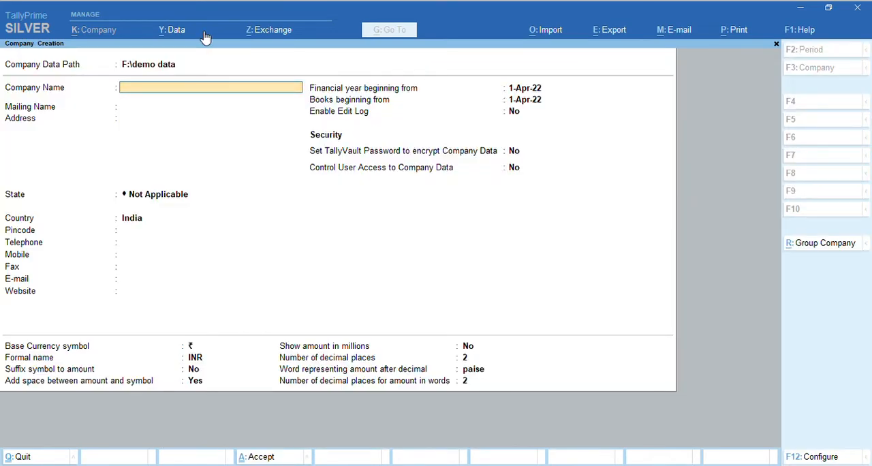
{"action": "left_click", "coordinate": [149, 67]}
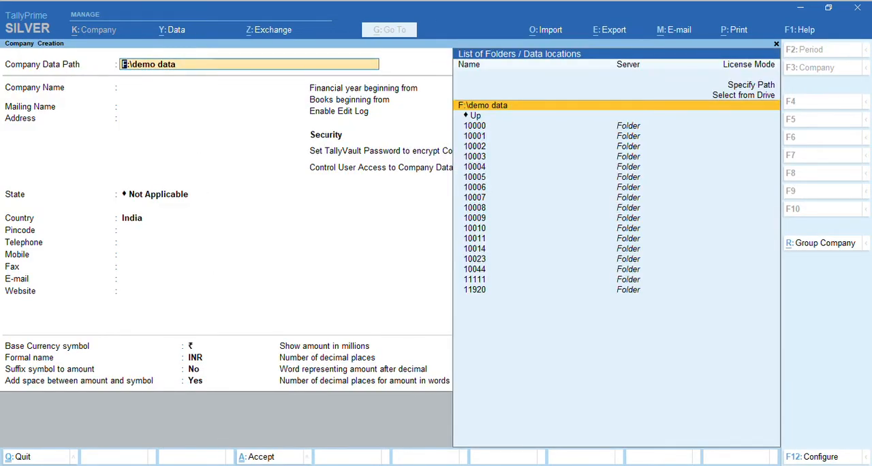
{"action": "key", "text": "Return"}
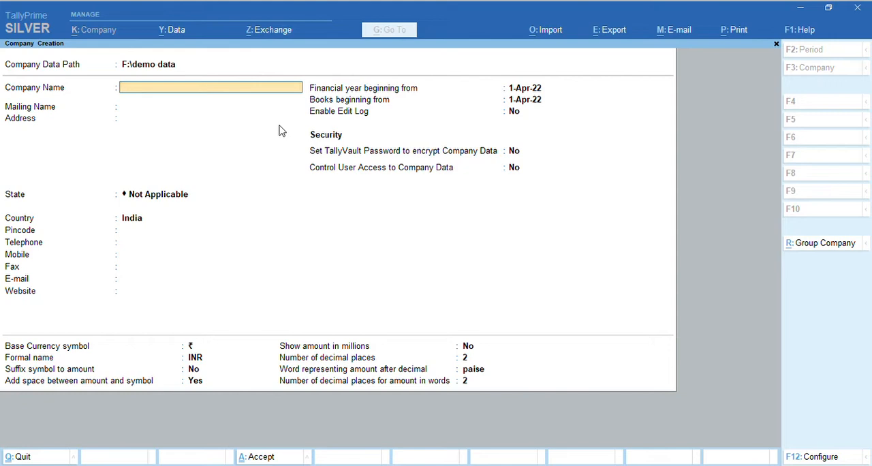
Name the company M B Enterprises and use the same text as its mailing name
{"action": "type", "text": "M B Enterprises"}
{"action": "key", "text": "Return"}
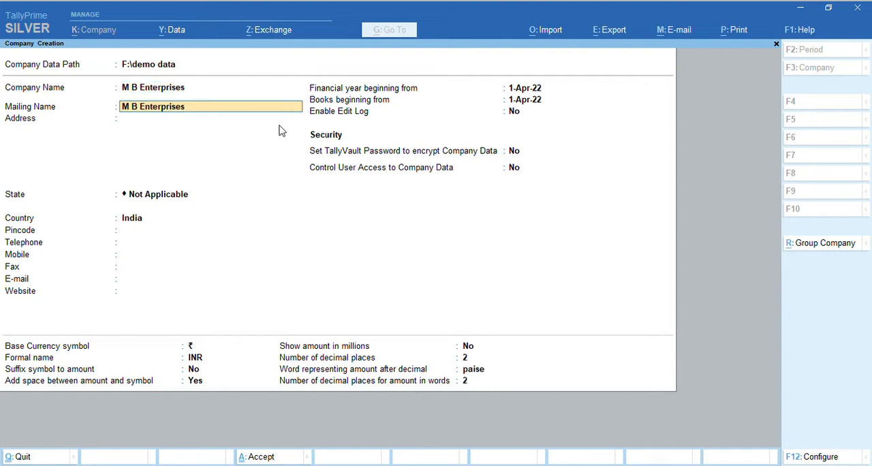
{"action": "key", "text": "Return"}
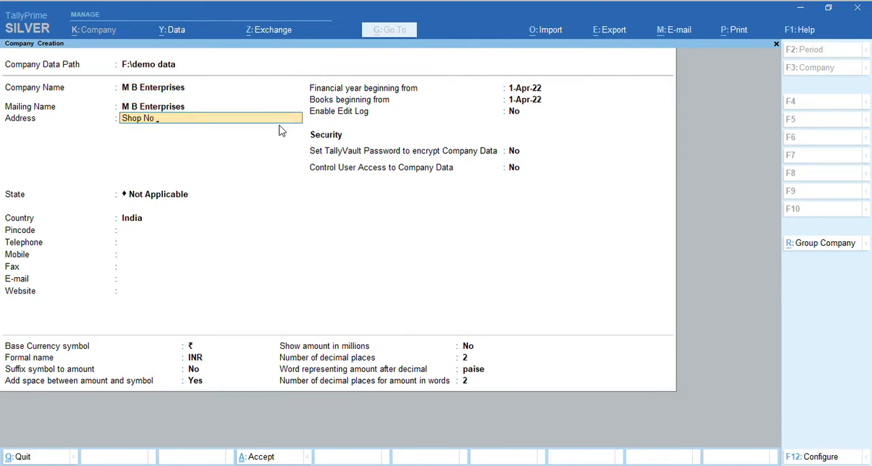
Enter the company's postal address on four lines
{"action": "key", "text": "Return"}
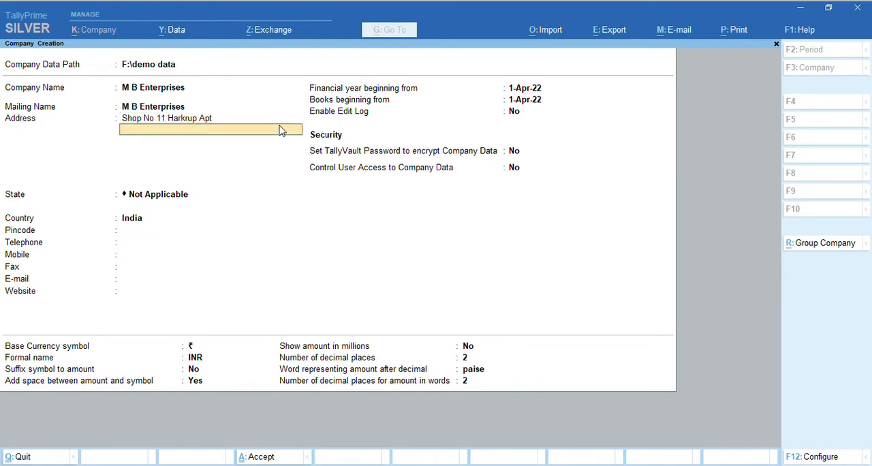
{"action": "key", "text": "Return"}
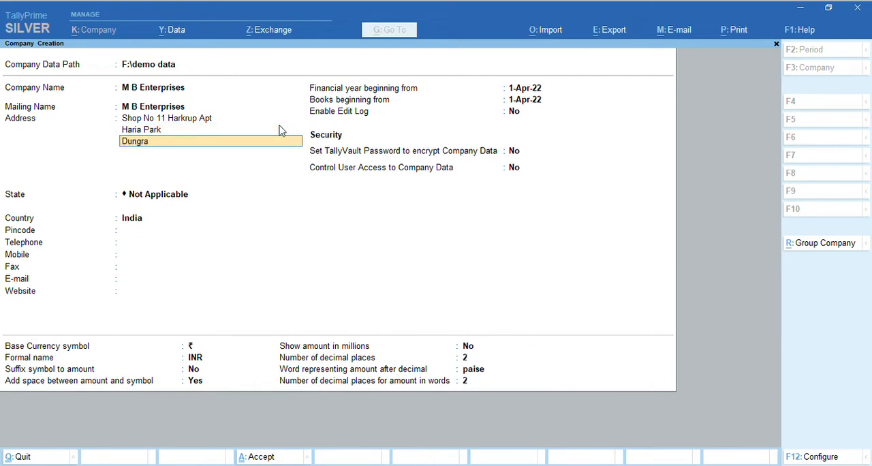
{"action": "key", "text": "Return"}
{"action": "key", "text": "Return"}
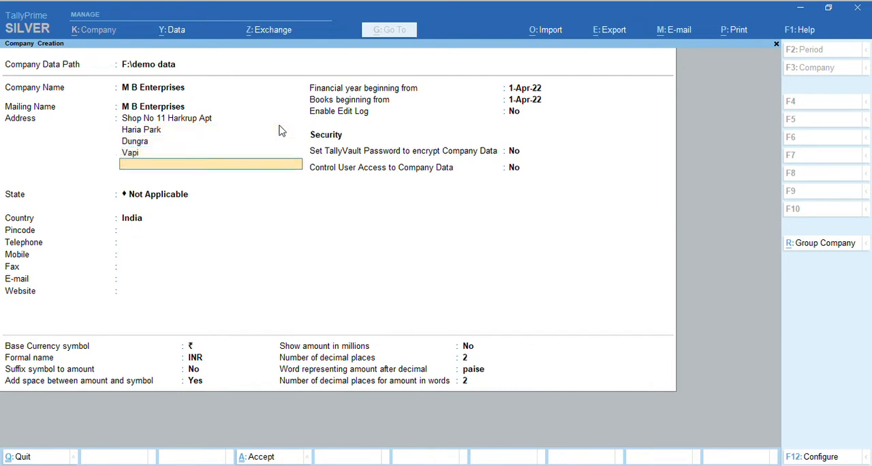
Set the company's state to Gujarat
{"action": "key", "text": "Return"}
{"action": "type", "text": "Gu"}
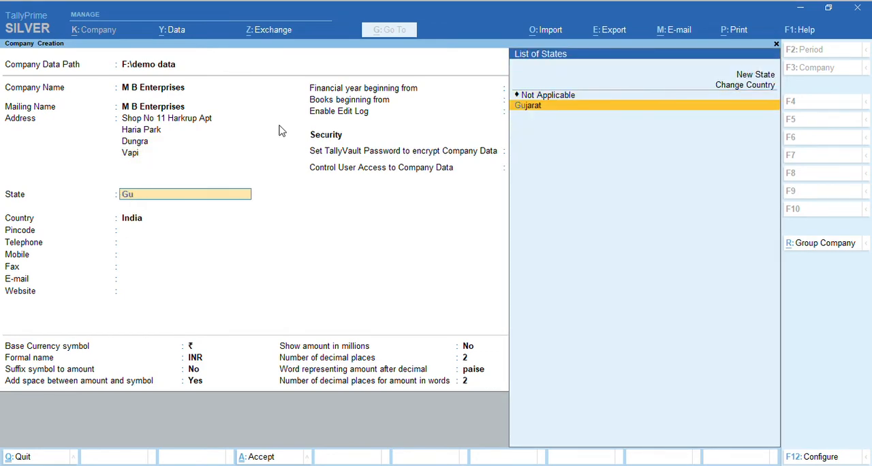
{"action": "key", "text": "Return"}
Return to the state selection and look through the available states, keeping Gujarat for the company
{"action": "key", "text": "BackSpace"}
{"action": "key", "text": "BackSpace"}
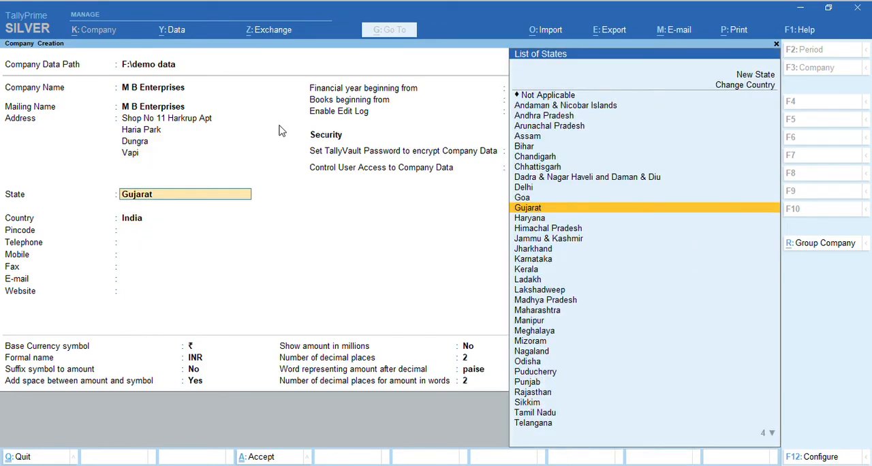
{"action": "key", "text": "Down"}
{"action": "key", "text": "Down"}
{"action": "key", "text": "Down"}
{"action": "key", "text": "Down"}
{"action": "key", "text": "Down"}
{"action": "key", "text": "Down"}
{"action": "key", "text": "Down"}
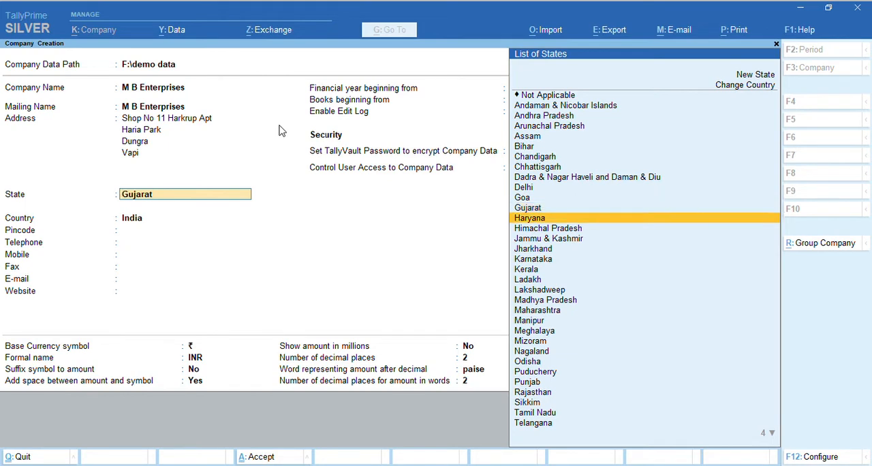
{"action": "key", "text": "Down"}
{"action": "key", "text": "Down"}
{"action": "key", "text": "Down"}
{"action": "key", "text": "Down"}
{"action": "key", "text": "Down"}
{"action": "key", "text": "Down"}
{"action": "key", "text": "Down"}
{"action": "key", "text": "Down"}
{"action": "key", "text": "Down"}
{"action": "key", "text": "Down"}
{"action": "key", "text": "Down"}
{"action": "key", "text": "Down"}
{"action": "key", "text": "Down"}
{"action": "key", "text": "Down"}
{"action": "key", "text": "Down"}
{"action": "key", "text": "Down"}
{"action": "key", "text": "Down"}
{"action": "key", "text": "Down"}
{"action": "key", "text": "Up"}
{"action": "key", "text": "Up"}
{"action": "key", "text": "Up"}
{"action": "key", "text": "Up"}
{"action": "key", "text": "Up"}
{"action": "key", "text": "Up"}
{"action": "key", "text": "Up"}
{"action": "key", "text": "Up"}
{"action": "key", "text": "Up"}
{"action": "key", "text": "Up"}
{"action": "key", "text": "Up"}
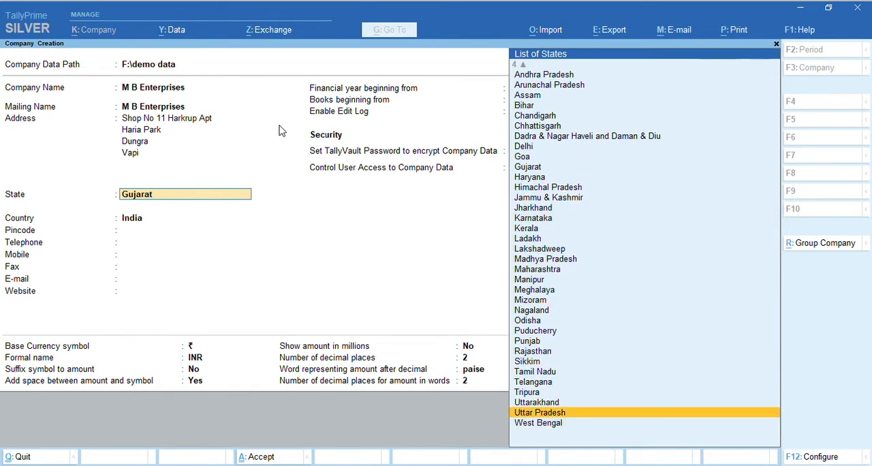
{"action": "key", "text": "Up"}
{"action": "key", "text": "Up"}
{"action": "key", "text": "Up"}
{"action": "key", "text": "Up"}
{"action": "key", "text": "Up"}
{"action": "key", "text": "Up"}
{"action": "key", "text": "Up"}
{"action": "key", "text": "Up"}
{"action": "key", "text": "Up"}
{"action": "key", "text": "Up"}
{"action": "key", "text": "Up"}
{"action": "key", "text": "Up"}
{"action": "key", "text": "Up"}
{"action": "key", "text": "Up"}
{"action": "key", "text": "Up"}
{"action": "key", "text": "Up"}
{"action": "key", "text": "Up"}
{"action": "key", "text": "Up"}
{"action": "key", "text": "Up"}
{"action": "key", "text": "Up"}
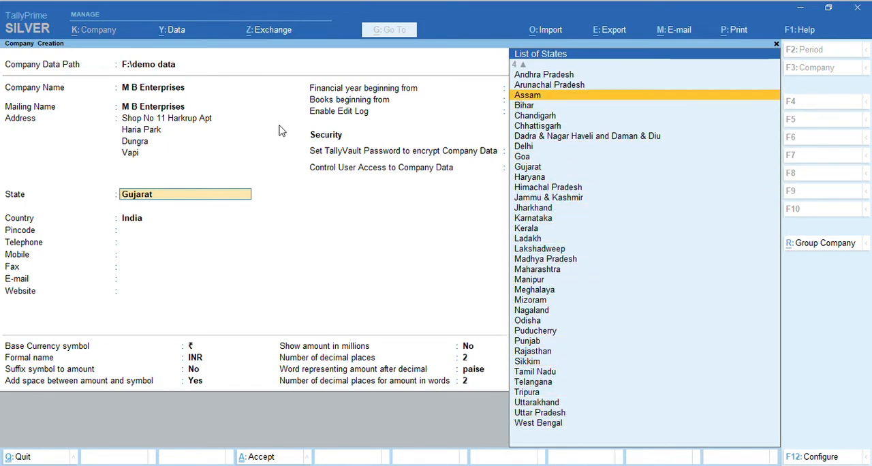
{"action": "key", "text": "Up"}
{"action": "key", "text": "Down"}
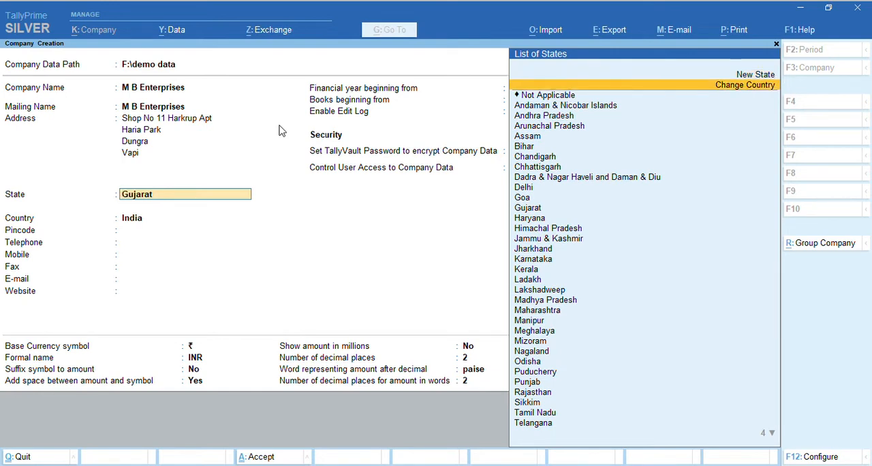
{"action": "key", "text": "Return"}
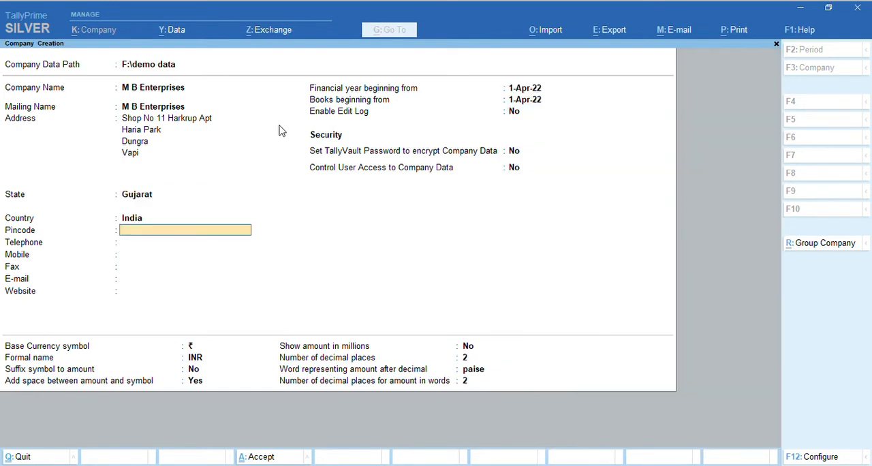
Look through the available countries for the company and keep India as its country
{"action": "key", "text": "Down"}
{"action": "key", "text": "Down"}
{"action": "key", "text": "Down"}
{"action": "key", "text": "Down"}
{"action": "key", "text": "Down"}
{"action": "key", "text": "Down"}
{"action": "key", "text": "Down"}
{"action": "key", "text": "Down"}
{"action": "key", "text": "Down"}
{"action": "key", "text": "Down"}
{"action": "key", "text": "Down"}
{"action": "key", "text": "Down"}
{"action": "key", "text": "Down"}
{"action": "key", "text": "Down"}
{"action": "key", "text": "Down"}
{"action": "key", "text": "Down"}
{"action": "key", "text": "Down"}
{"action": "key", "text": "Down"}
{"action": "key", "text": "Down"}
{"action": "key", "text": "Down"}
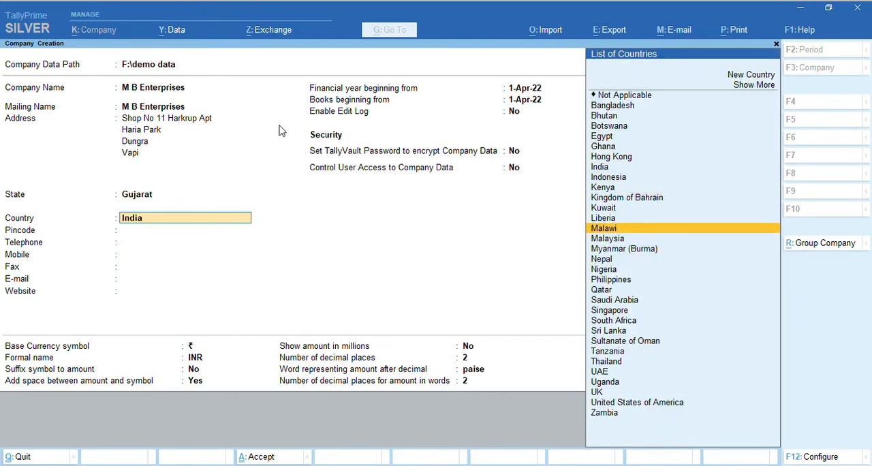
{"action": "key", "text": "Down"}
{"action": "key", "text": "Down"}
{"action": "key", "text": "Down"}
{"action": "key", "text": "Up"}
{"action": "key", "text": "Up"}
{"action": "key", "text": "Up"}
{"action": "key", "text": "Up"}
{"action": "key", "text": "Up"}
{"action": "key", "text": "Up"}
{"action": "key", "text": "Up"}
{"action": "key", "text": "Up"}
{"action": "key", "text": "Up"}
{"action": "key", "text": "Up"}
{"action": "key", "text": "Up"}
{"action": "key", "text": "Up"}
{"action": "key", "text": "Up"}
{"action": "key", "text": "Up"}
{"action": "key", "text": "Up"}
{"action": "key", "text": "Up"}
{"action": "key", "text": "Up"}
{"action": "key", "text": "Up"}
{"action": "key", "text": "Up"}
{"action": "key", "text": "Up"}
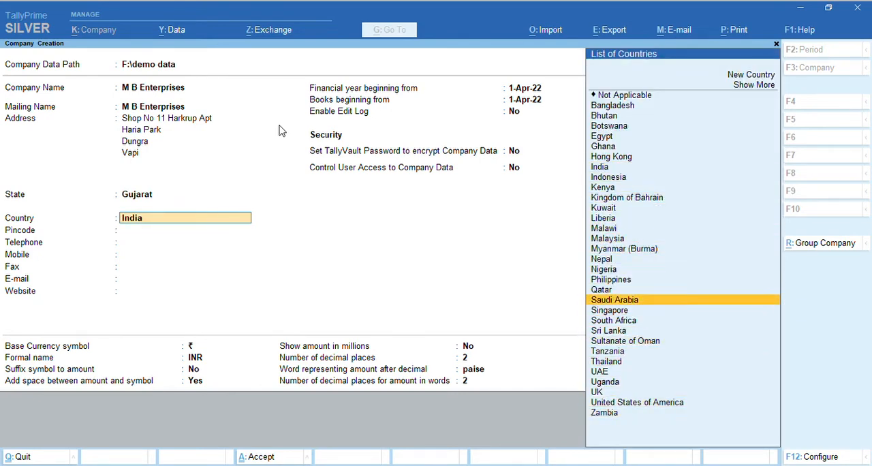
{"action": "key", "text": "Up"}
{"action": "key", "text": "Up"}
{"action": "key", "text": "Up"}
{"action": "key", "text": "Up"}
{"action": "key", "text": "Up"}
{"action": "key", "text": "Up"}
{"action": "key", "text": "Right"}
{"action": "key", "text": "Right"}
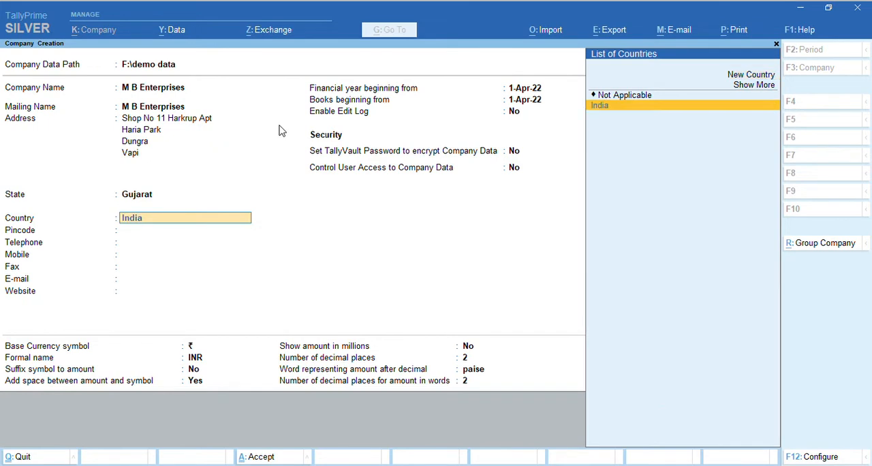
{"action": "key", "text": "Return"}
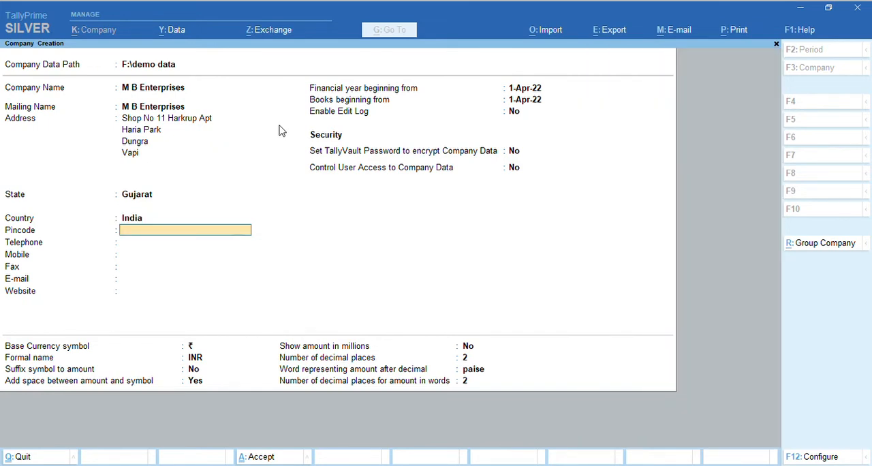
Enter the company's pincode and mobile number, leaving the telephone and fax numbers empty
{"action": "type", "text": "396198"}
{"action": "key", "text": "BackSpace"}
{"action": "type", "text": "5"}
{"action": "key", "text": "Return"}
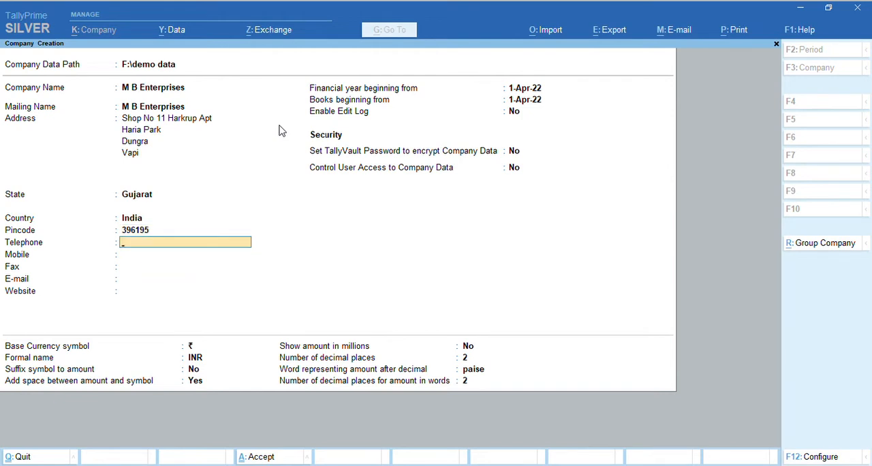
{"action": "key", "text": "Return"}
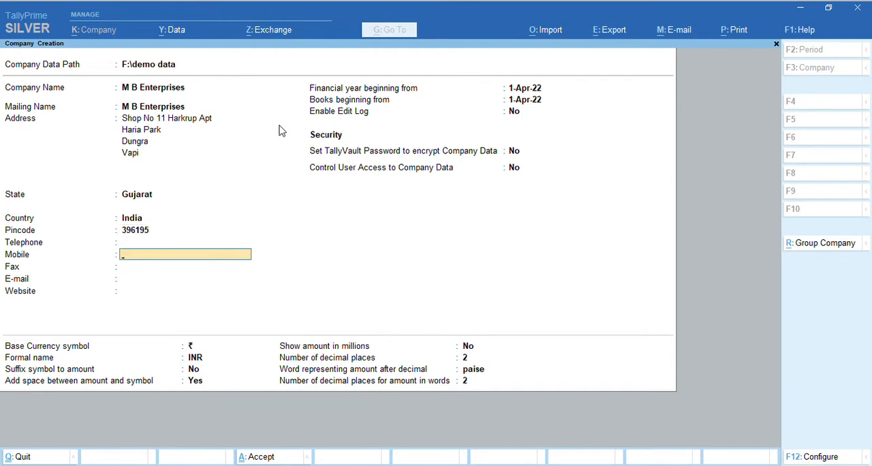
{"action": "key", "text": "Return"}
{"action": "key", "text": "Return"}
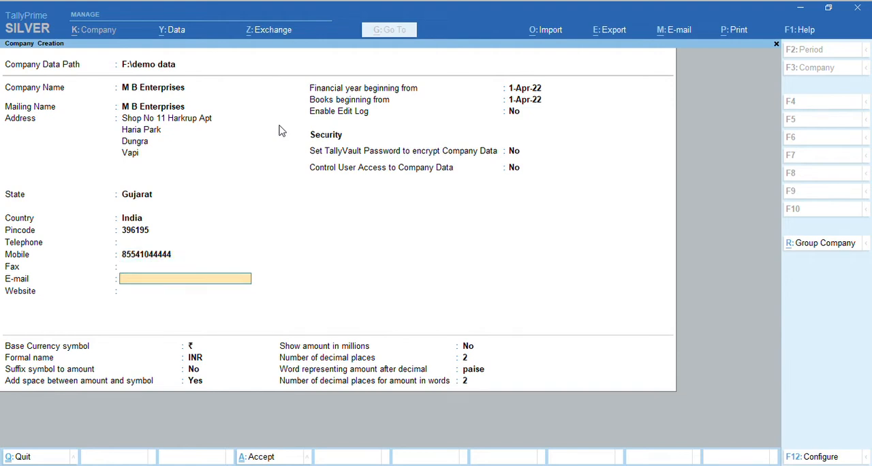
Fill in the company's e-mail address
{"action": "type", "text": "sah"}
{"action": "key", "text": "BackSpace"}
{"action": "key", "text": "BackSpace"}
{"action": "key", "text": "BackSpace"}
{"action": "key", "text": "BackSpace"}
{"action": "key", "text": "BackSpace"}
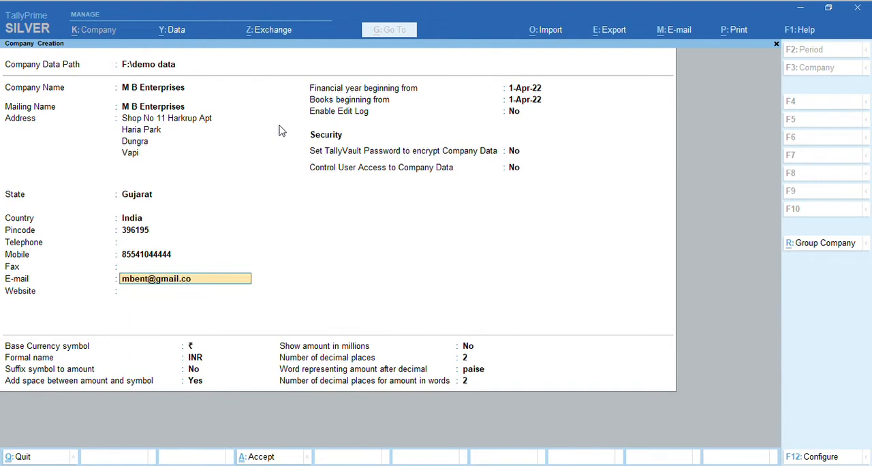
{"action": "key", "text": "Return"}
{"action": "type", "text": "www."}
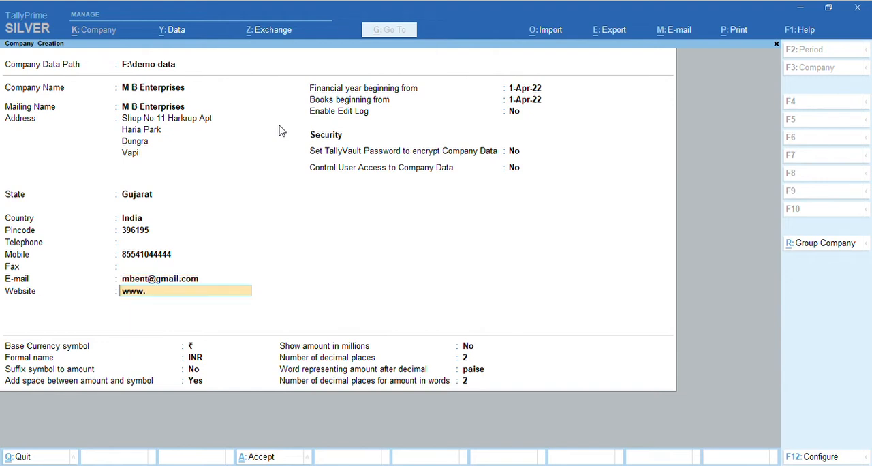
{"action": "type", "text": "com"}
{"action": "key", "text": "Return"}
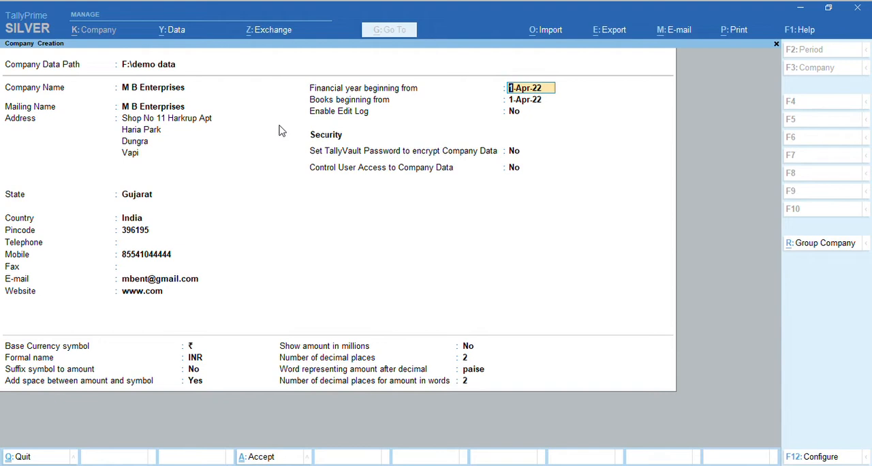
Accept 1-Apr-22 for the financial year and books, and No for Edit Log, TallyVault password and user access control
{"action": "key", "text": "Return"}
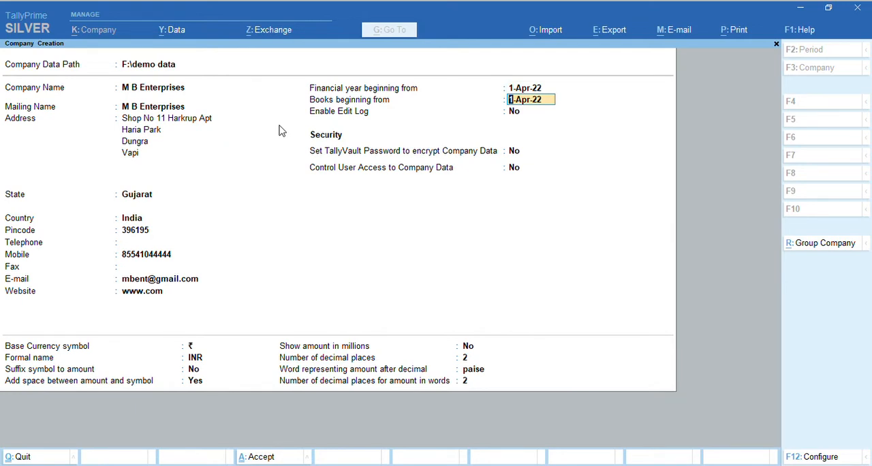
{"action": "key", "text": "Return"}
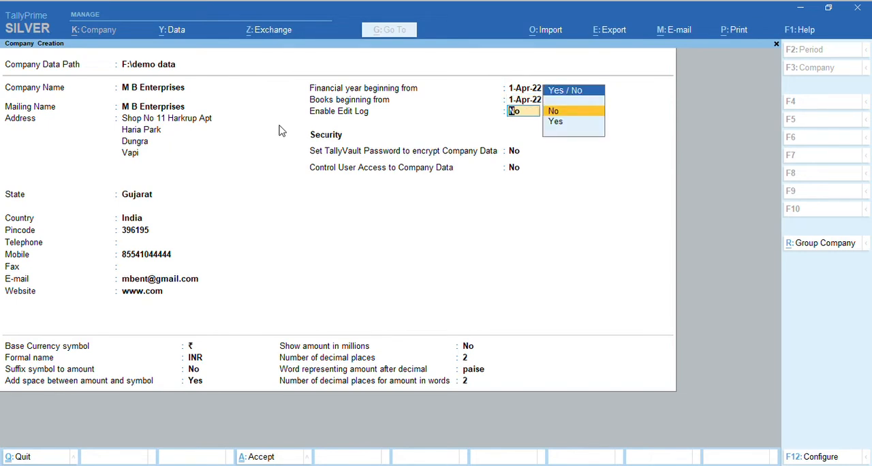
{"action": "key", "text": "Return"}
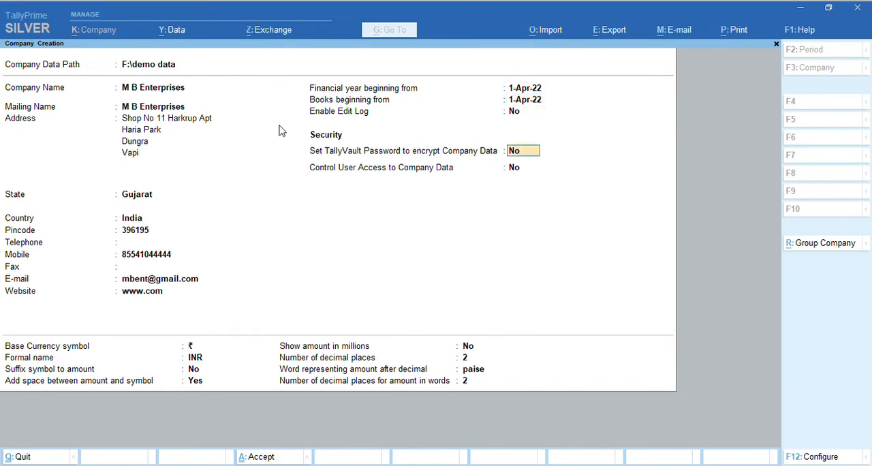
{"action": "key", "text": "Return"}
{"action": "key", "text": "Return"}
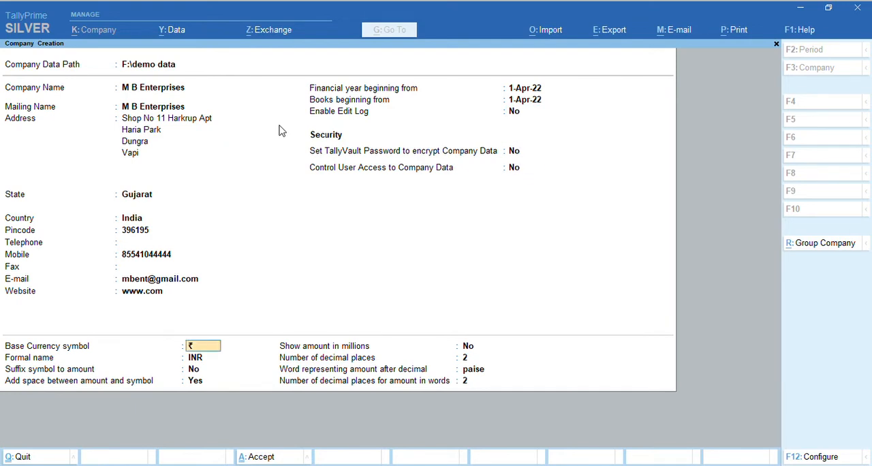
Accept ₹ (INR) as base currency with 2 decimal places and paise, and save the new company
{"action": "key", "text": "Return"}
{"action": "key", "text": "shift+Tab"}
{"action": "key", "text": "Return"}
{"action": "key", "text": "Return"}
{"action": "key", "text": "Return"}
{"action": "key", "text": "Return"}
{"action": "key", "text": "Return"}
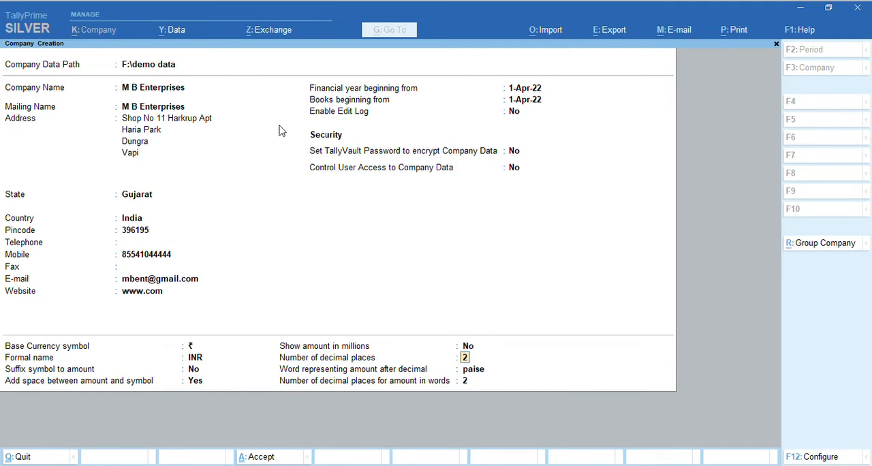
{"action": "key", "text": "Return"}
{"action": "key", "text": "Return"}
{"action": "key", "text": "Return"}
{"action": "key", "text": "Return"}
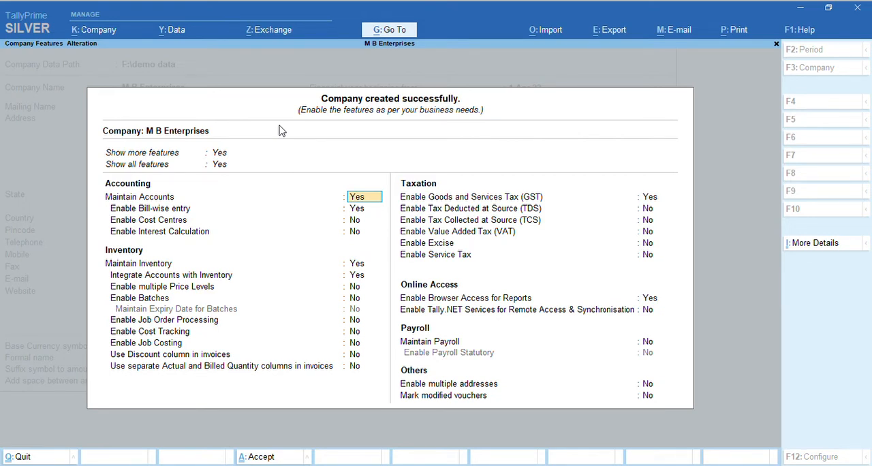
Leave the company features screen of the newly created company without making changes
{"action": "key", "text": "Escape"}
{"action": "key", "text": "Escape"}
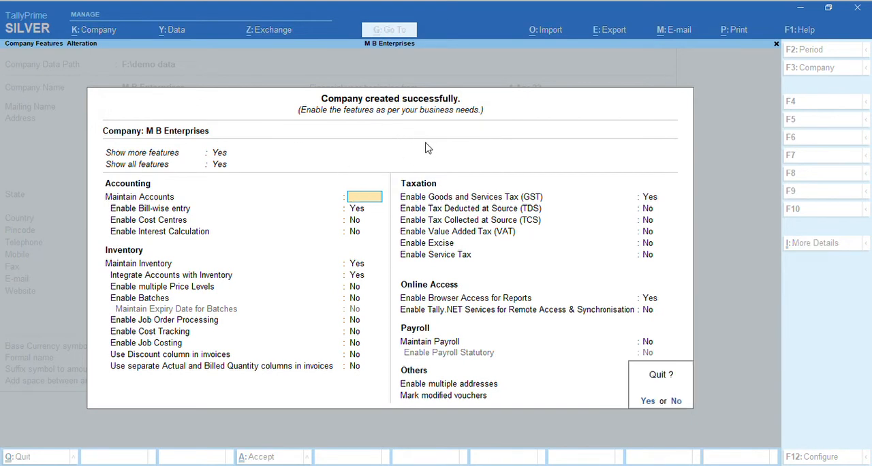
{"action": "key", "text": "y"}
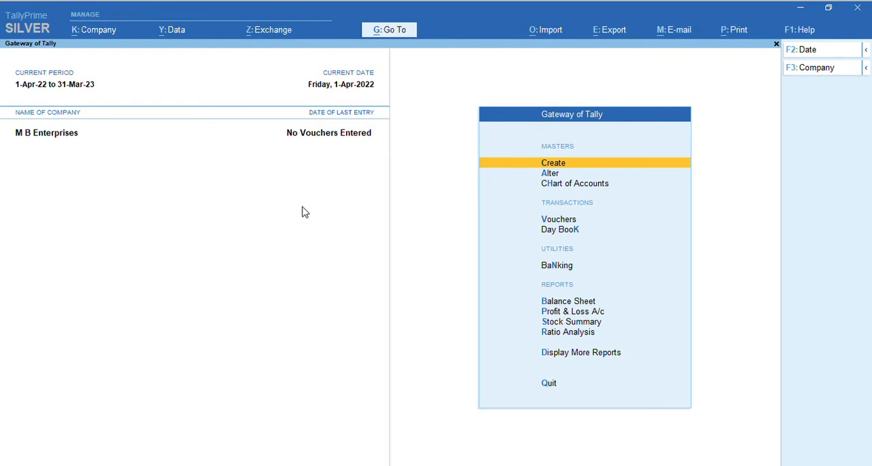
{"action": "key", "text": "F11"}
{"action": "key", "text": "Escape"}
{"action": "key", "text": "Escape"}
{"action": "key", "text": "y"}
Open the features of M B Enterprises and keep Goods and Services Tax enabled to reach its GST details
{"action": "left_click", "coordinate": [108, 39]}
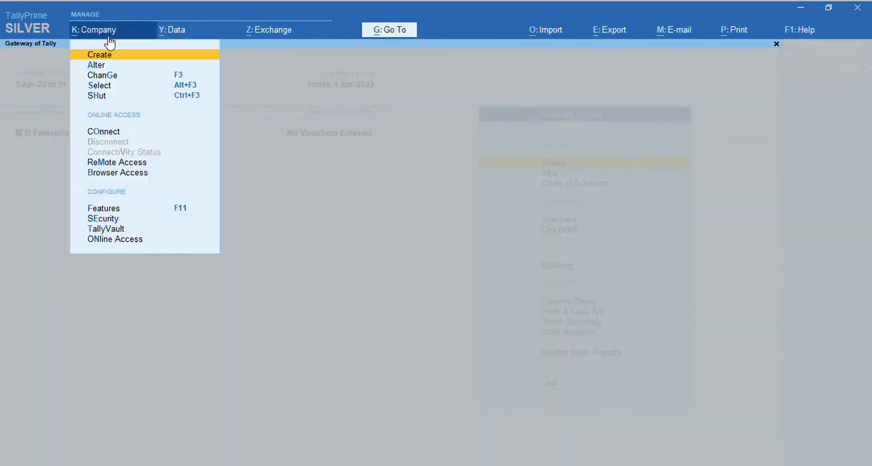
{"action": "left_click", "coordinate": [113, 208]}
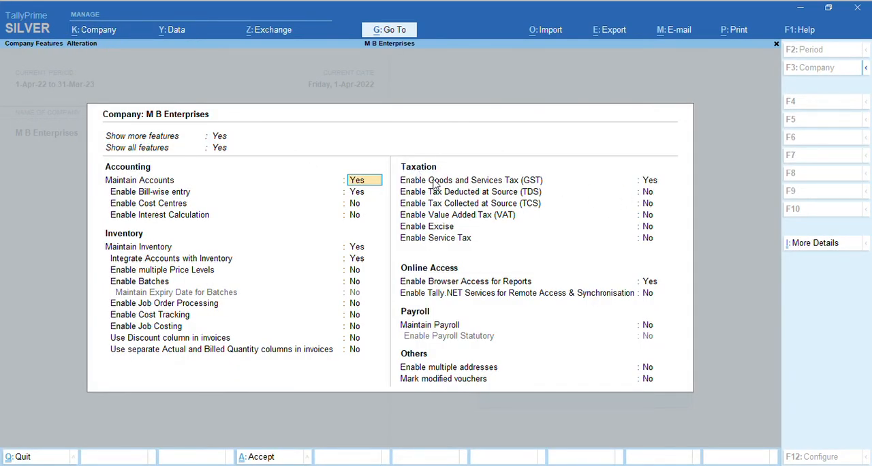
{"action": "left_click", "coordinate": [649, 180]}
{"action": "key", "text": "Return"}
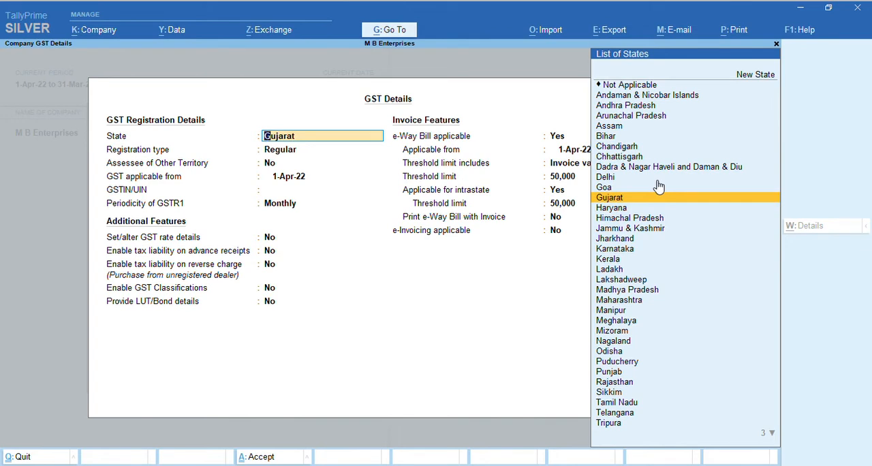
Accept Gujarat as the GST state, Regular registration type, No for Assessee of Other Territory and 1-Apr-22 as the GST start date
{"action": "key", "text": "Return"}
{"action": "key", "text": "Return"}
{"action": "key", "text": "Return"}
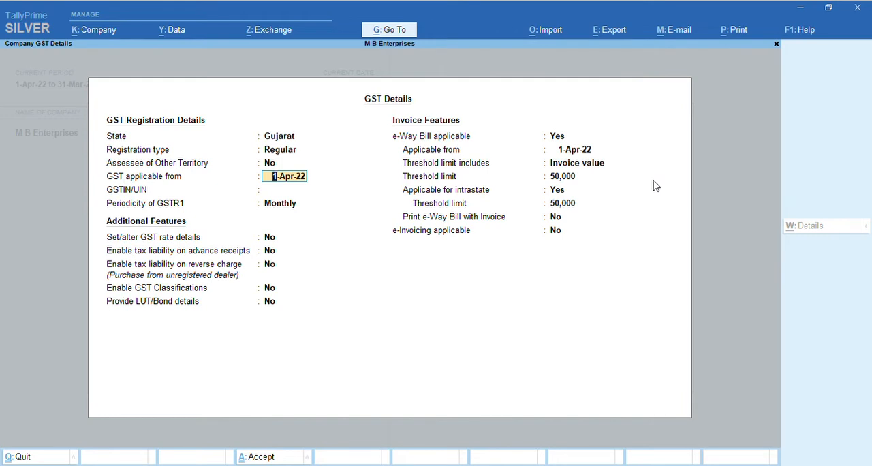
{"action": "key", "text": "Return"}
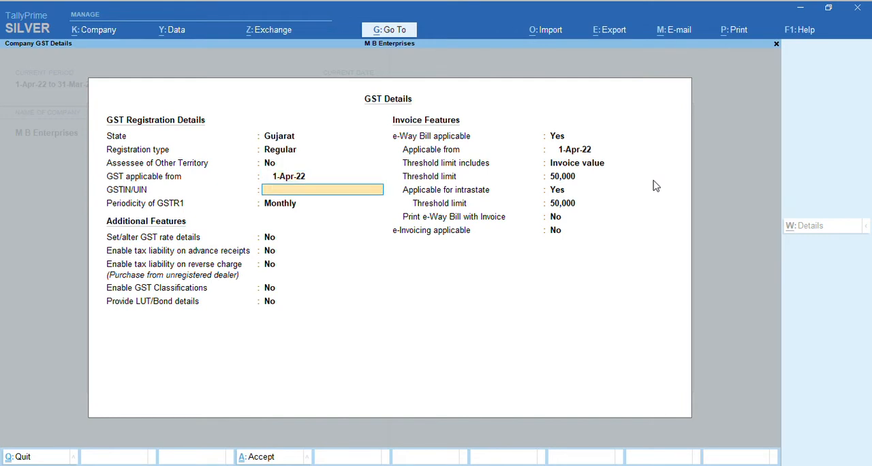
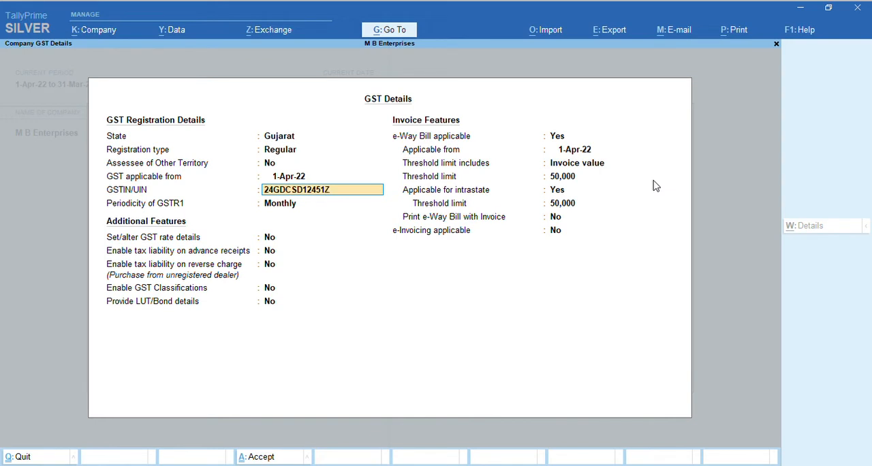
Enter the company's GSTIN/UIN in the GST registration details
{"action": "key", "text": "Return"}
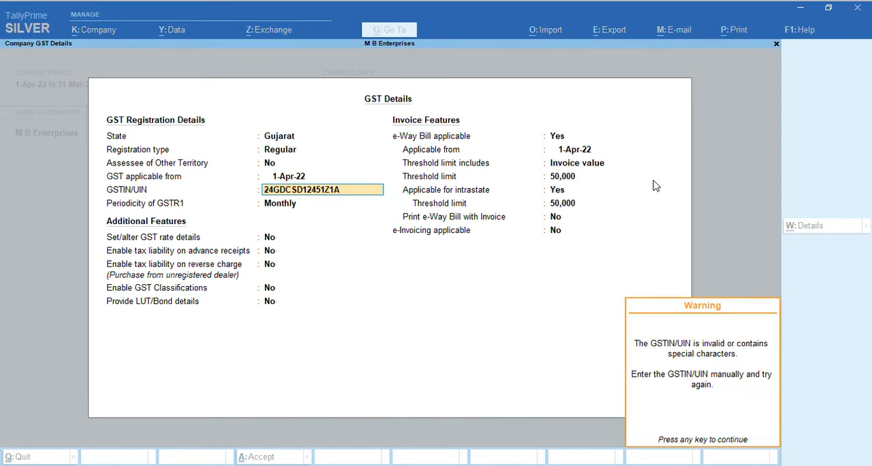
{"action": "key", "text": "Return"}
{"action": "key", "text": "BackSpace"}
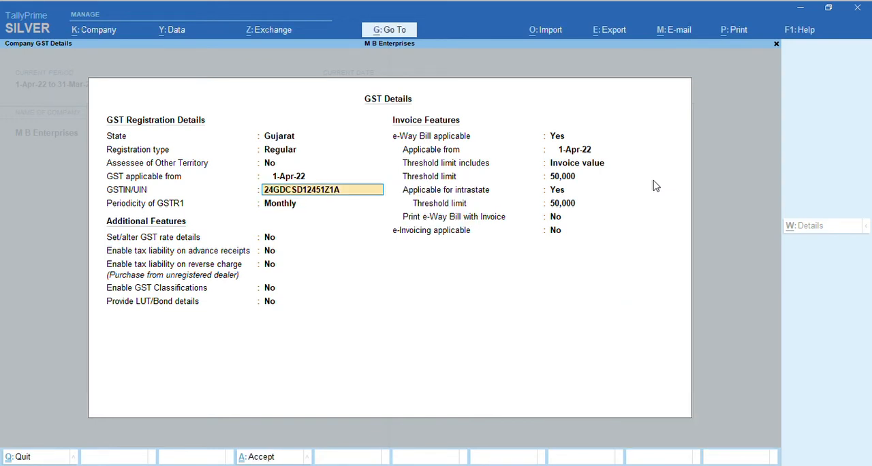
{"action": "key", "text": "Return"}
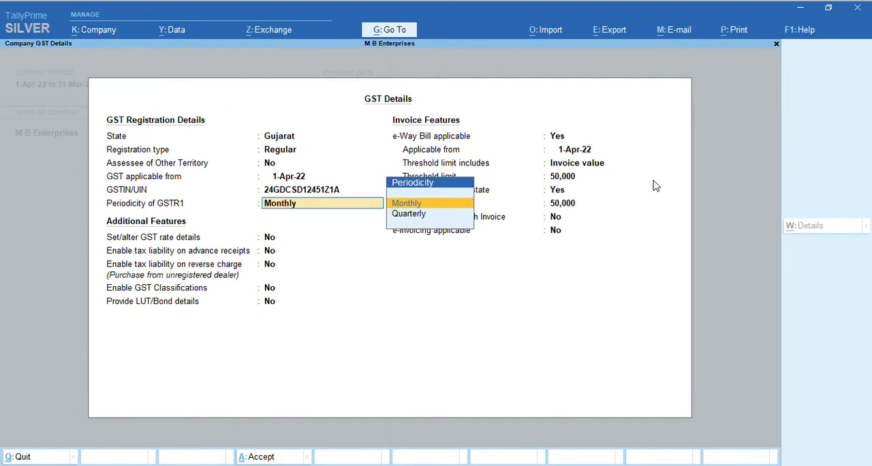
Choose Monthly as the periodicity of GSTR1
{"action": "key", "text": "Down"}
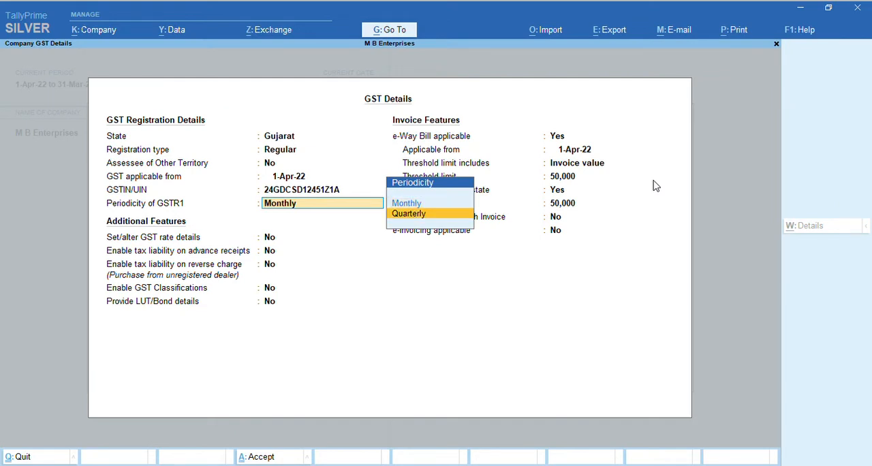
{"action": "key", "text": "Up"}
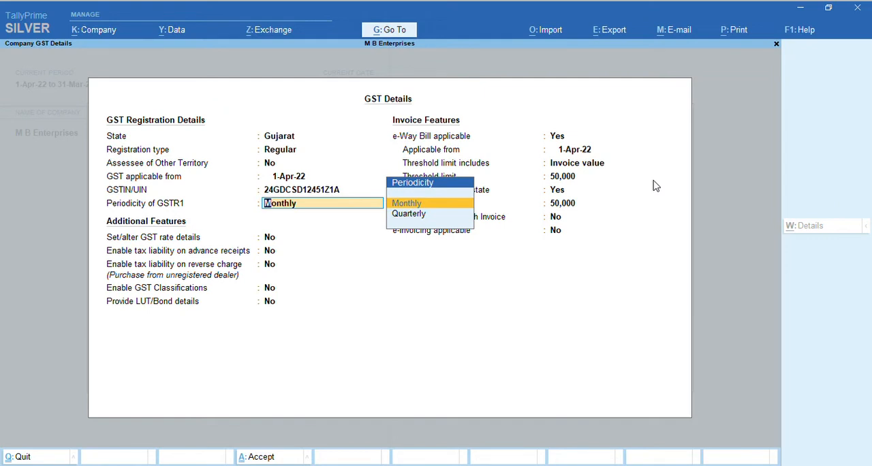
{"action": "key", "text": "Return"}
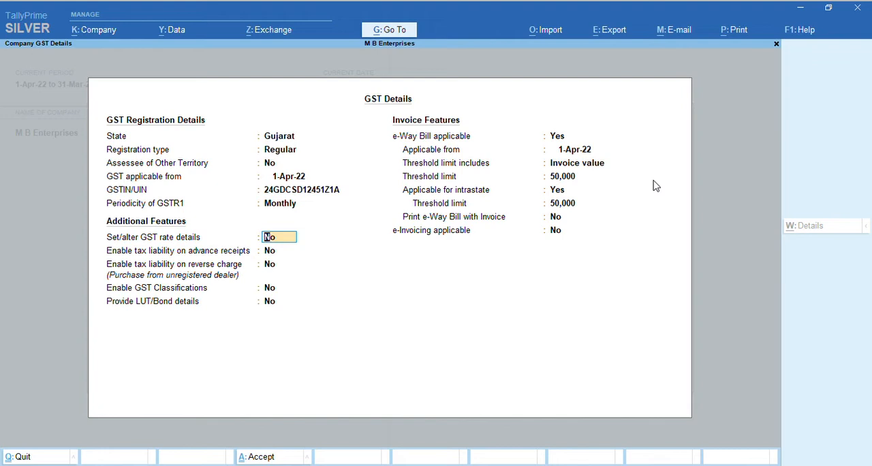
{"action": "key", "text": "y"}
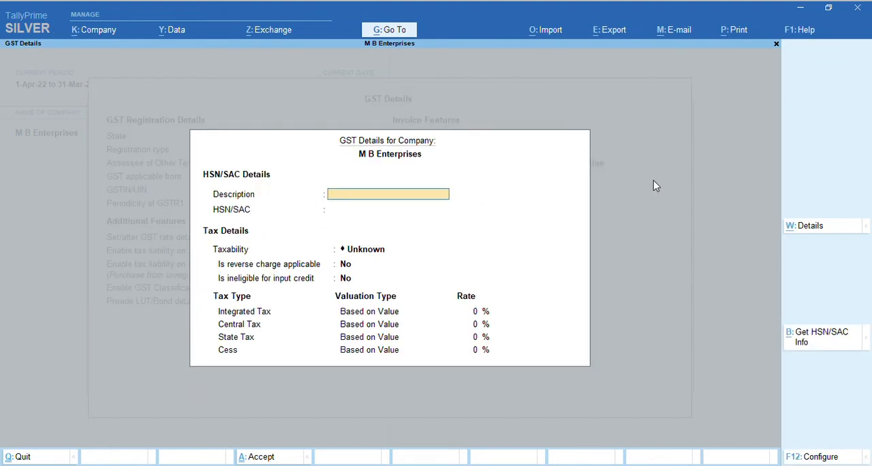
{"action": "key", "text": "Return"}
{"action": "key", "text": "Return"}
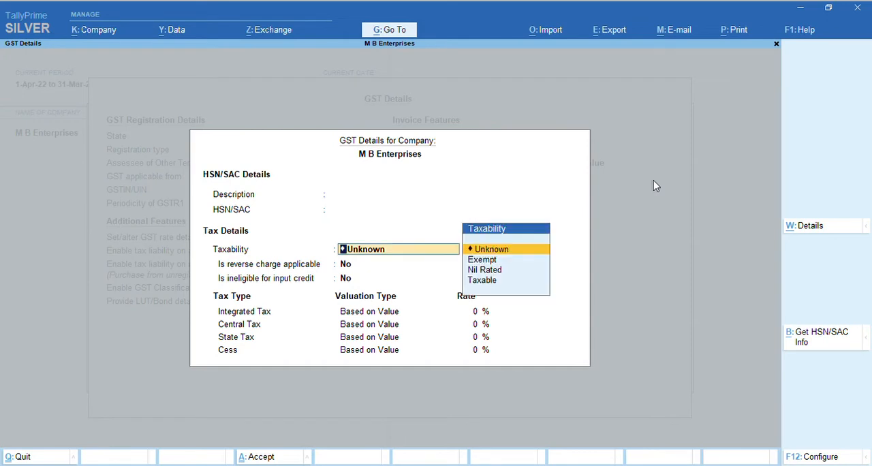
{"action": "key", "text": "Down"}
{"action": "key", "text": "Down"}
{"action": "key", "text": "Up"}
{"action": "key", "text": "Up"}
{"action": "key", "text": "Escape"}
{"action": "key", "text": "y"}
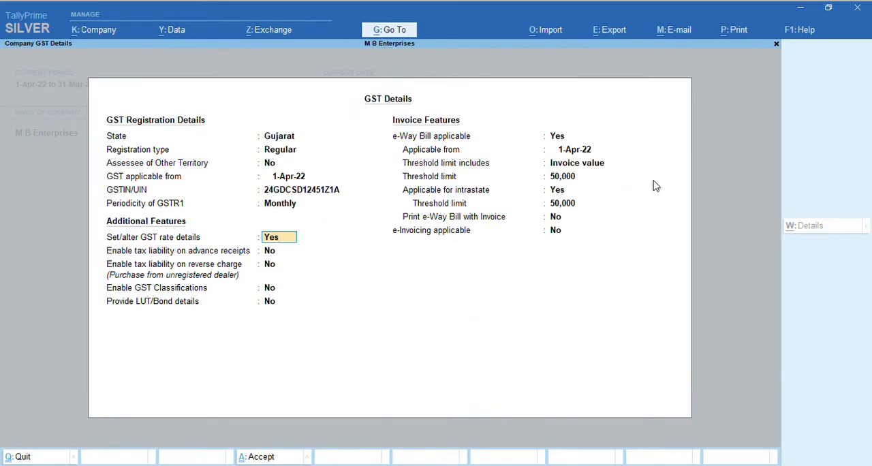
Set GST rate details, tax liability on advance receipts and reverse charge, GST Classifications and LUT/Bond details all to No
{"action": "key", "text": "n"}
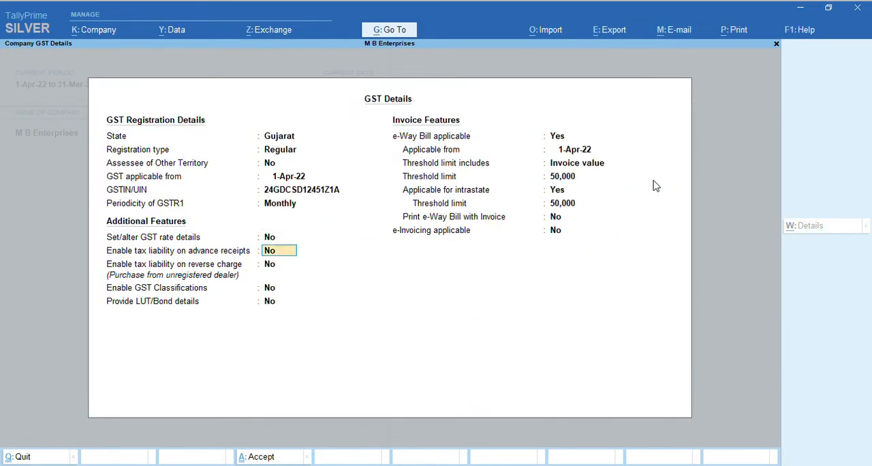
{"action": "key", "text": "Return"}
{"action": "key", "text": "Return"}
Accept e-Way Bill as applicable from 1-Apr-22, including intrastate, based on Invoice value with both threshold limits at 50,000
{"action": "key", "text": "Return"}
{"action": "key", "text": "Return"}
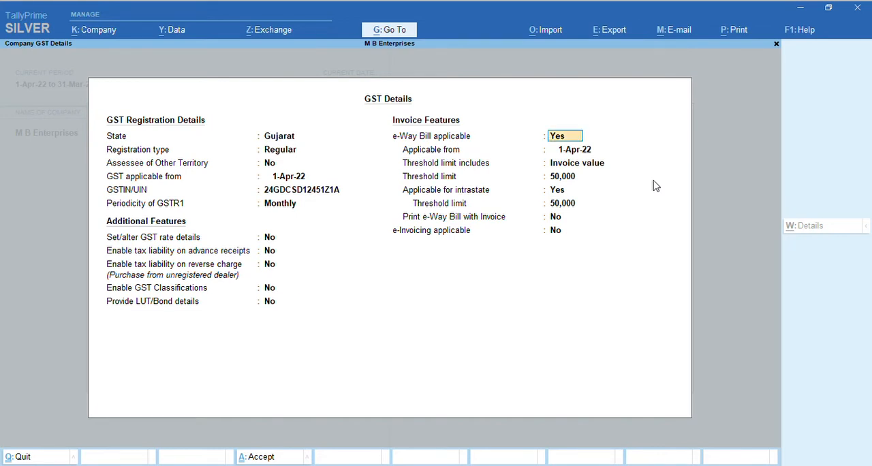
{"action": "key", "text": "Return"}
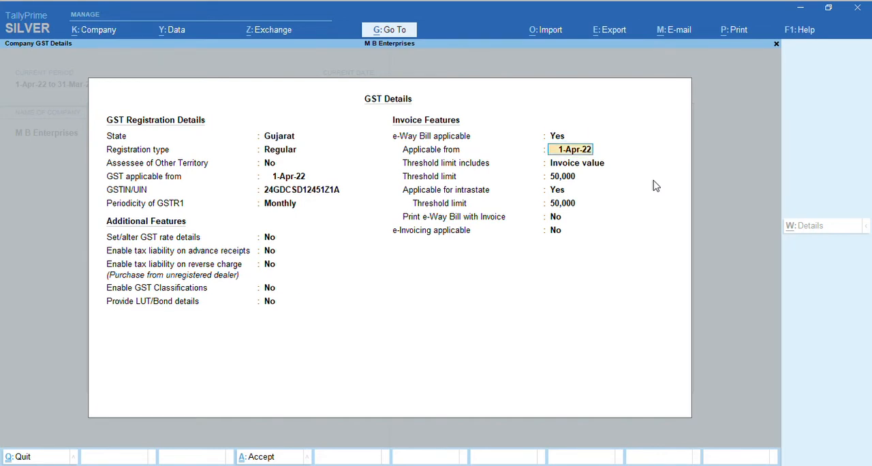
{"action": "key", "text": "Return"}
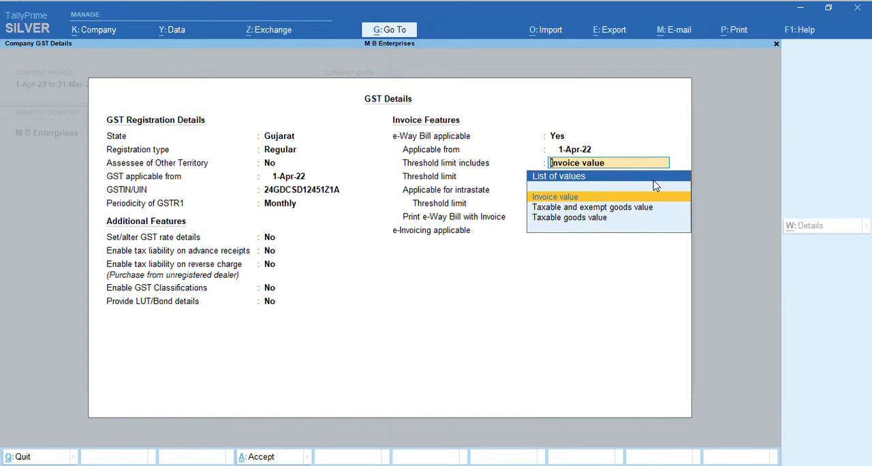
{"action": "key", "text": "Return"}
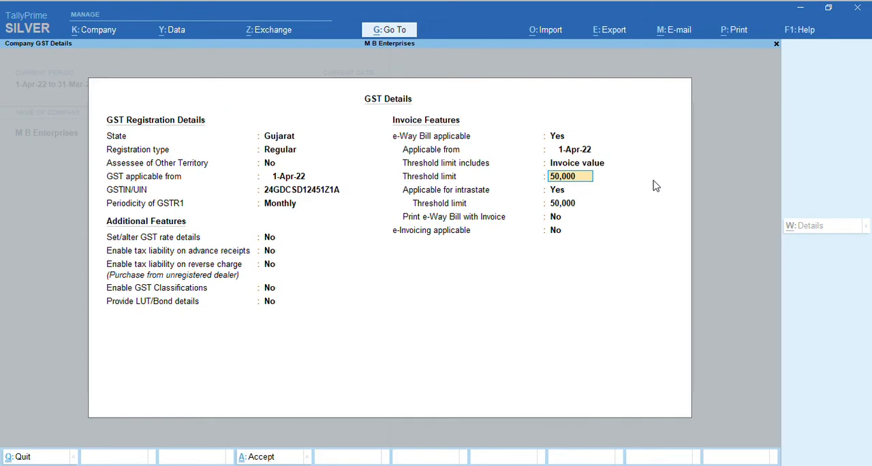
{"action": "key", "text": "Return"}
{"action": "key", "text": "Return"}
{"action": "key", "text": "Return"}
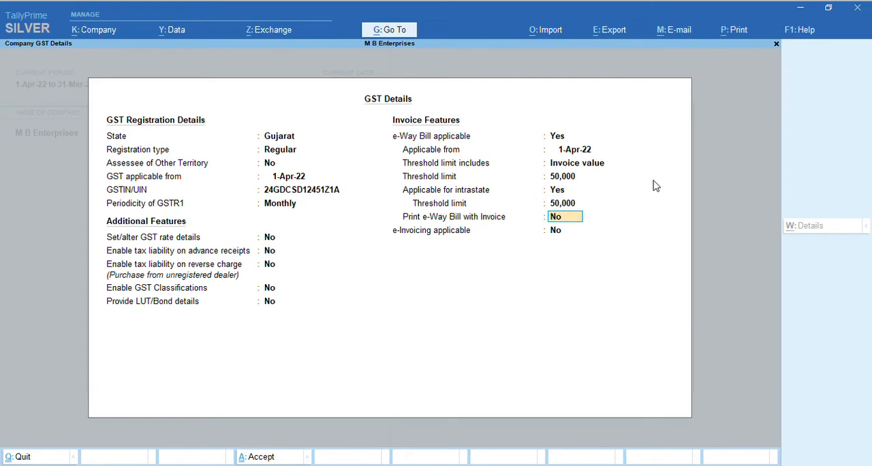
Keep No for printing the e-Way Bill with Invoice and for e-Invoicing, and save the GST details
{"action": "key", "text": "Return"}
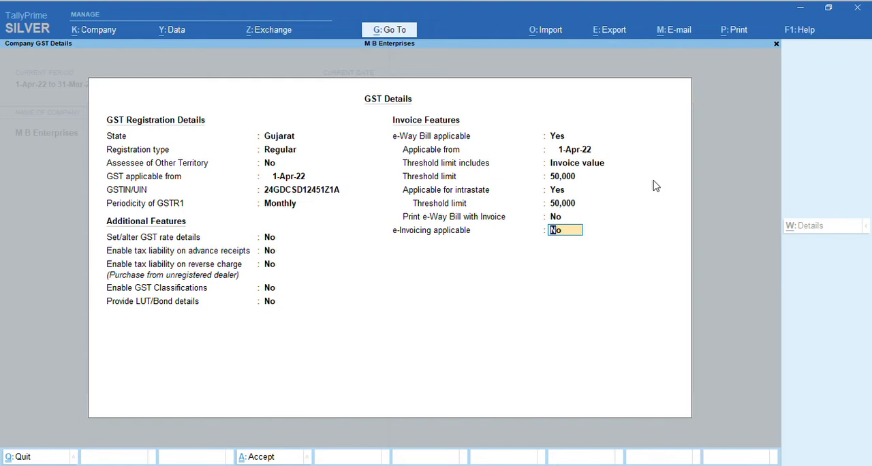
{"action": "key", "text": "Return"}
{"action": "key", "text": "Return"}
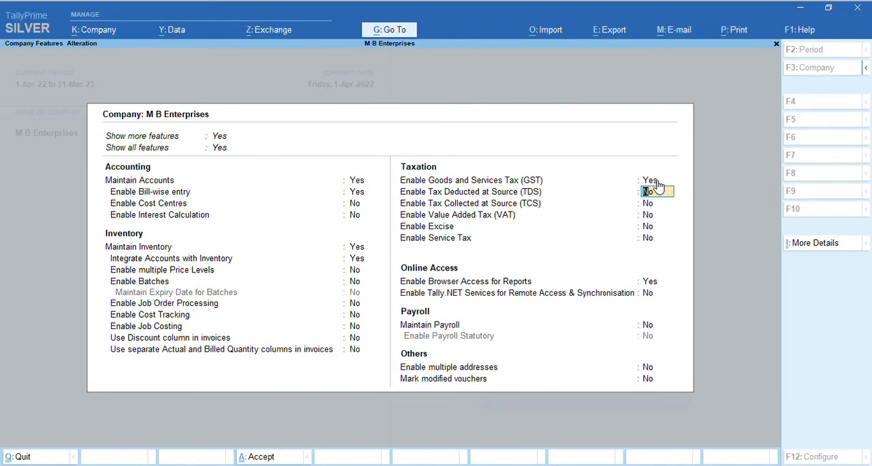
Enable Tax Deducted at Source and save the deductor details with Company as deductor type and the TAN fields blank
{"action": "key", "text": "y"}
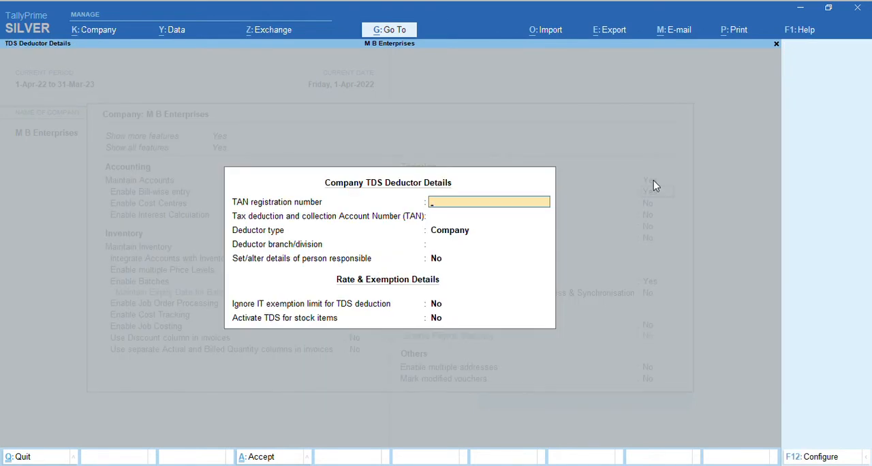
{"action": "key", "text": "Return"}
{"action": "key", "text": "Return"}
{"action": "key", "text": "Return"}
{"action": "key", "text": "Return"}
{"action": "key", "text": "Return"}
{"action": "key", "text": "Return"}
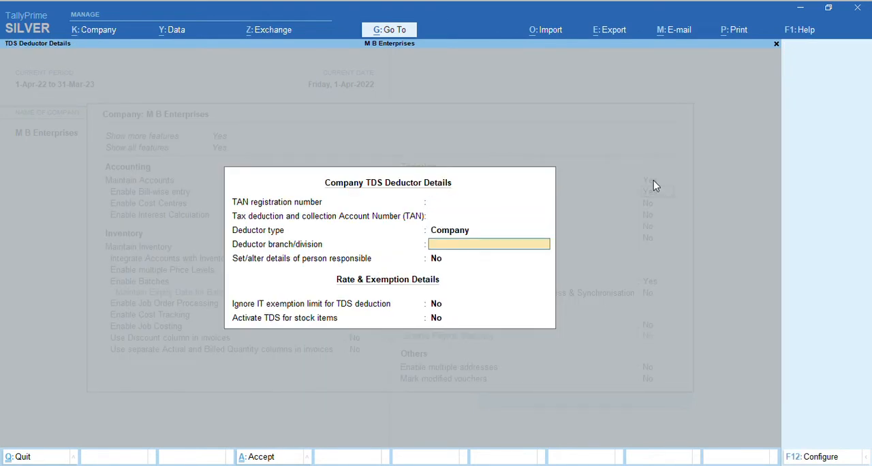
Enable Tax Collected at Source and save the collector details with Company as collector type and the TAN fields blank
{"action": "key", "text": "Return"}
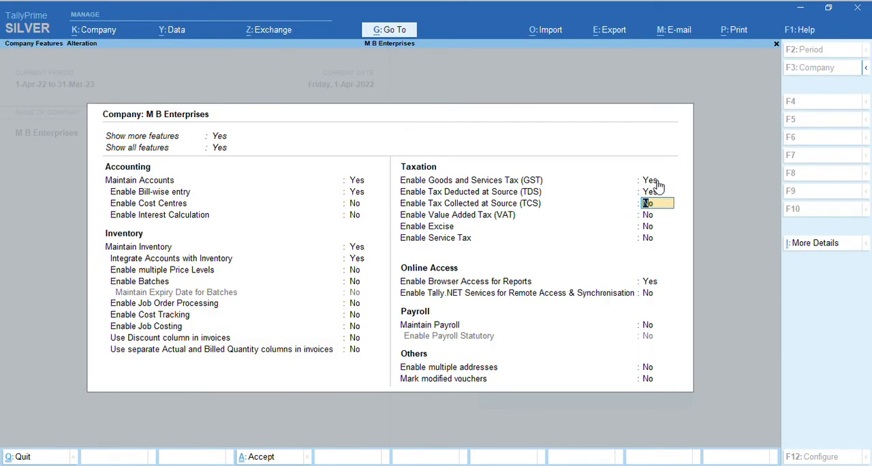
{"action": "key", "text": "y"}
{"action": "key", "text": "Return"}
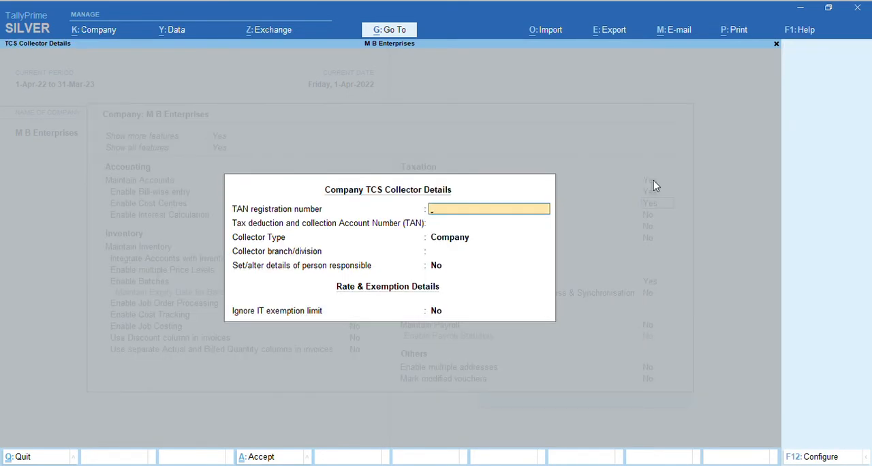
{"action": "key", "text": "ctrl+a"}
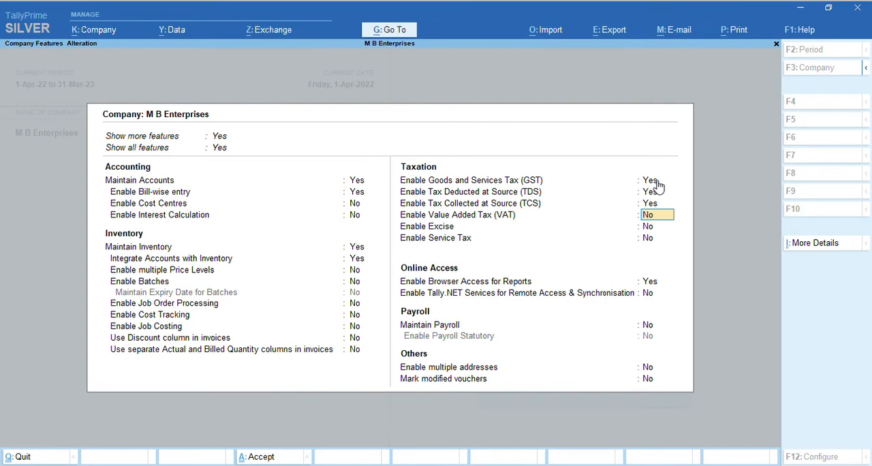
Keep No for VAT, Excise and Service Tax, accept the existing online access, payroll and other options, and save the company features
{"action": "key", "text": "Return"}
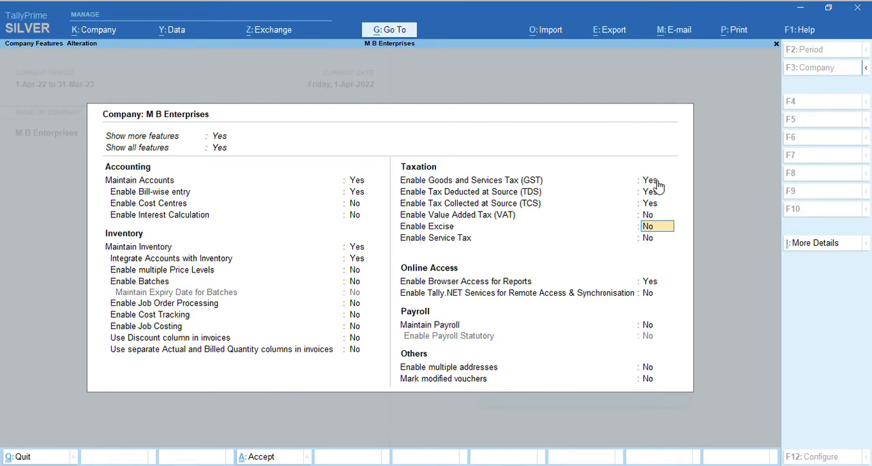
{"action": "key", "text": "Return"}
{"action": "key", "text": "Return"}
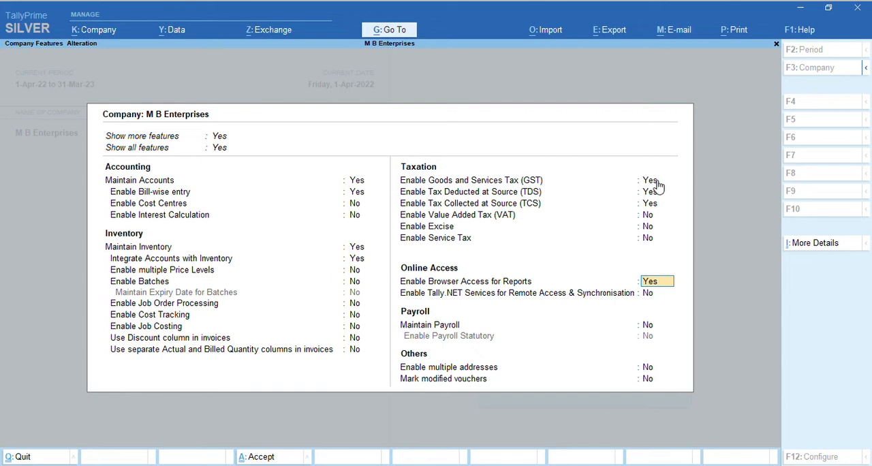
{"action": "key", "text": "Return"}
{"action": "key", "text": "Return"}
{"action": "key", "text": "Return"}
{"action": "key", "text": "Return"}
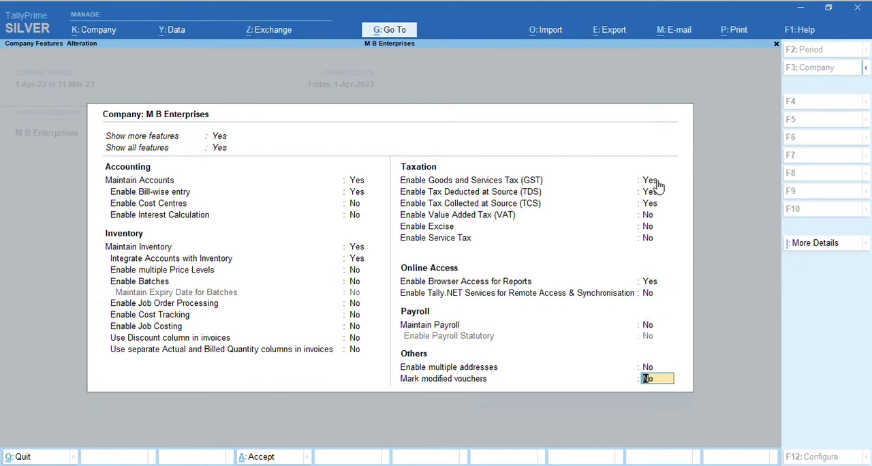
{"action": "key", "text": "Return"}
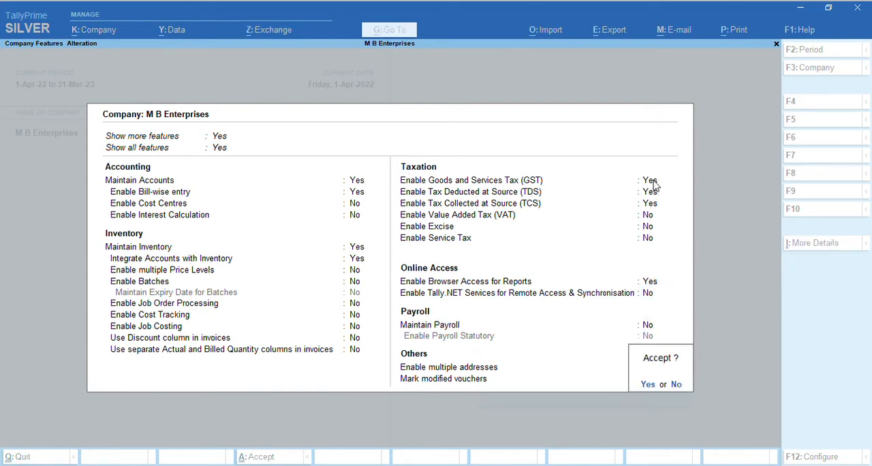
{"action": "key", "text": "y"}
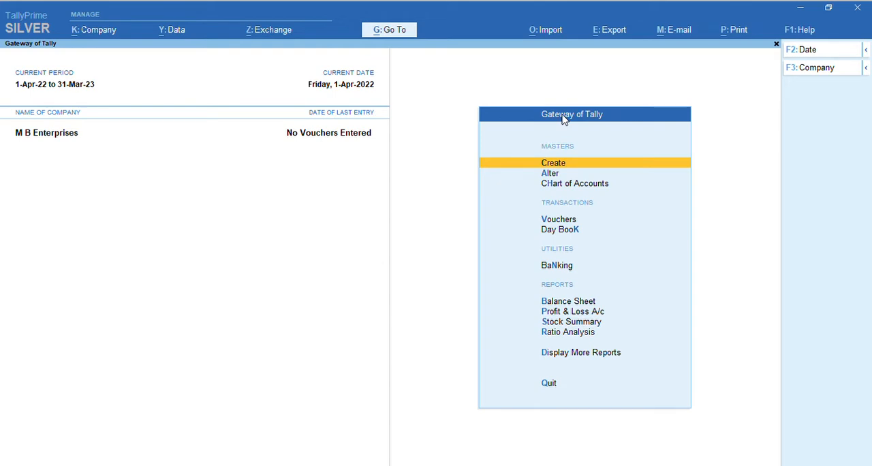
Open the creation form for a new ledger among the accounting masters
{"action": "left_click", "coordinate": [573, 169]}
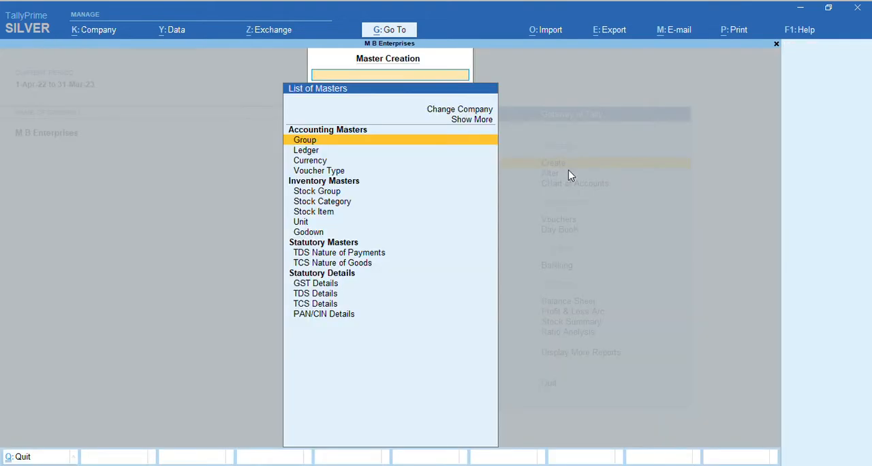
{"action": "key", "text": "Down"}
{"action": "key", "text": "Up"}
{"action": "scroll", "coordinate": [332, 140], "scroll_direction": "down", "scroll_amount": 8}
{"action": "scroll", "coordinate": [358, 164], "scroll_direction": "up", "scroll_amount": 7}
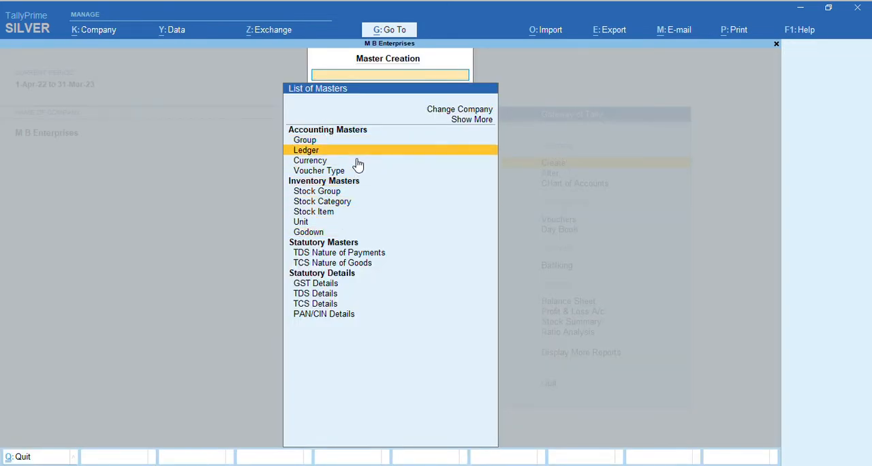
{"action": "scroll", "coordinate": [360, 197], "scroll_direction": "down", "scroll_amount": 12}
{"action": "scroll", "coordinate": [360, 197], "scroll_direction": "up", "scroll_amount": 12}
{"action": "scroll", "coordinate": [360, 197], "scroll_direction": "up", "scroll_amount": 2}
{"action": "scroll", "coordinate": [360, 197], "scroll_direction": "down", "scroll_amount": 1}
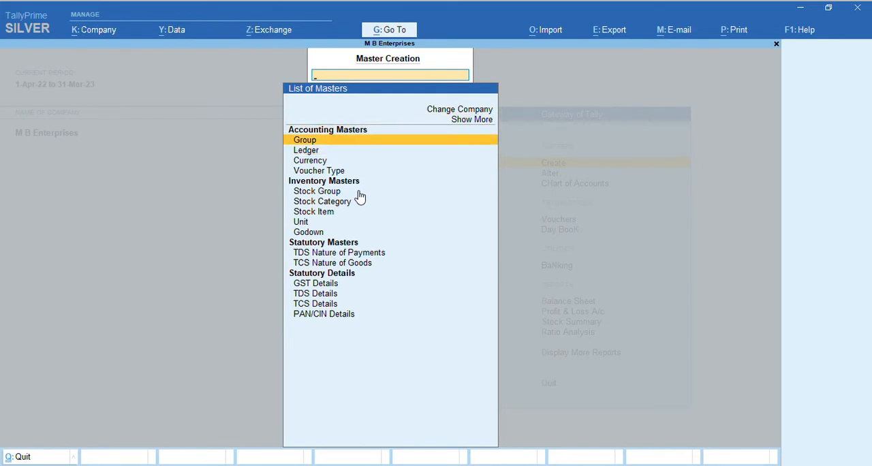
{"action": "scroll", "coordinate": [360, 197], "scroll_direction": "down", "scroll_amount": 1}
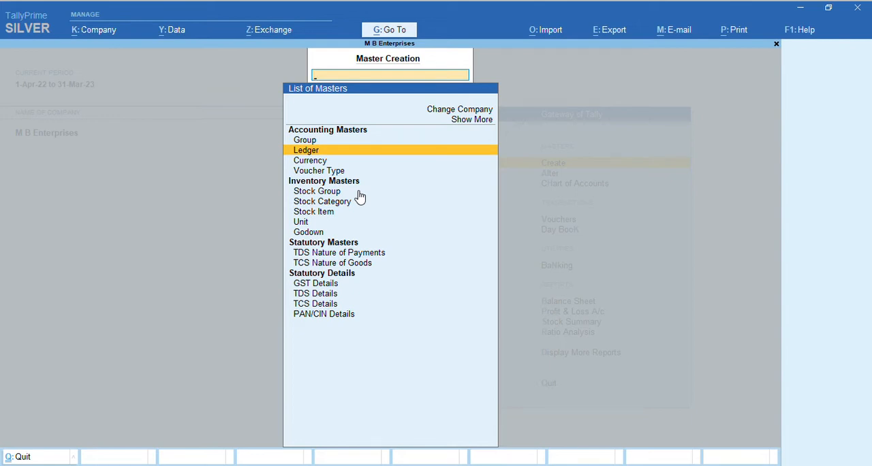
{"action": "key", "text": "Return"}
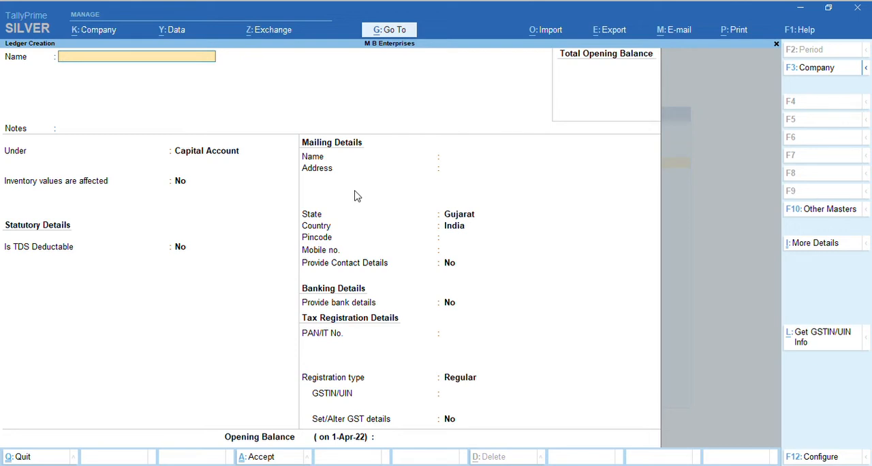
Name the new ledger A to Z Ent and leave its notes blank
{"action": "type", "text": "A to Z Ent"}
{"action": "key", "text": "Return"}
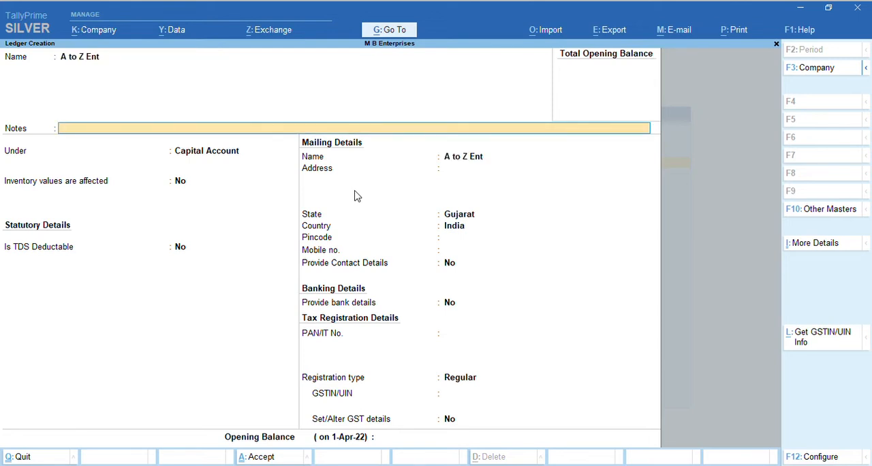
{"action": "key", "text": "Return"}
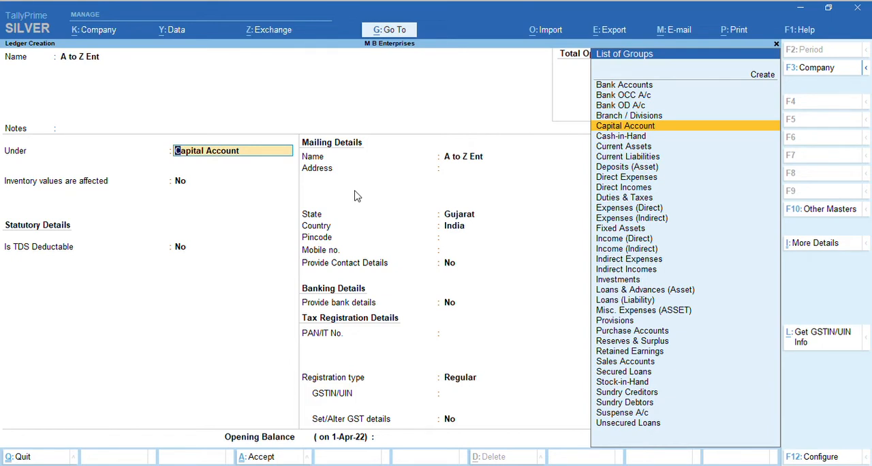
Look through the list of account groups available for the A to Z Ent ledger
{"action": "key", "text": "Down"}
{"action": "key", "text": "Down"}
{"action": "key", "text": "Down"}
{"action": "key", "text": "Down"}
{"action": "key", "text": "Down"}
{"action": "key", "text": "Down"}
{"action": "key", "text": "Down"}
{"action": "key", "text": "Down"}
{"action": "key", "text": "Down"}
{"action": "key", "text": "Down"}
{"action": "key", "text": "Down"}
{"action": "key", "text": "Down"}
{"action": "key", "text": "Down"}
{"action": "key", "text": "Down"}
{"action": "key", "text": "Down"}
{"action": "key", "text": "Down"}
{"action": "key", "text": "Down"}
{"action": "key", "text": "Down"}
{"action": "key", "text": "Down"}
{"action": "key", "text": "Down"}
{"action": "key", "text": "Down"}
{"action": "key", "text": "Down"}
{"action": "key", "text": "Down"}
{"action": "key", "text": "Down"}
{"action": "key", "text": "Down"}
{"action": "key", "text": "Down"}
{"action": "key", "text": "Down"}
{"action": "key", "text": "Down"}
{"action": "key", "text": "Down"}
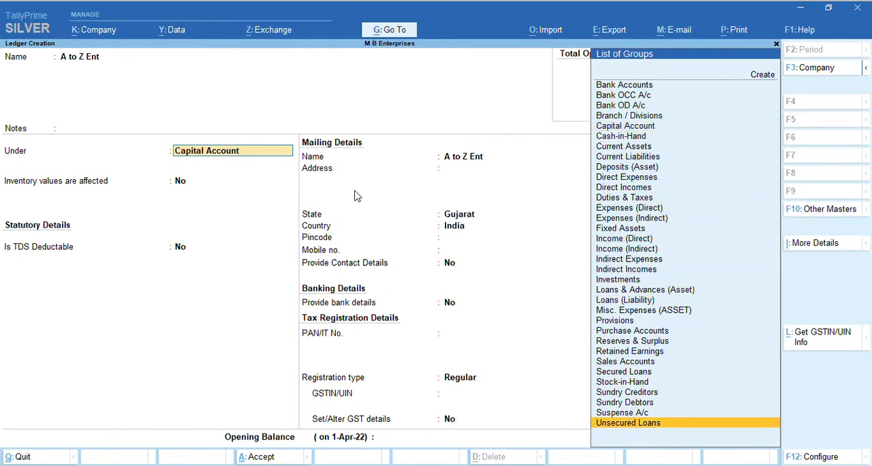
{"action": "key", "text": "Up"}
{"action": "key", "text": "Up"}
{"action": "key", "text": "Up"}
{"action": "key", "text": "Up"}
{"action": "key", "text": "Up"}
{"action": "key", "text": "Up"}
{"action": "key", "text": "Up"}
{"action": "key", "text": "Up"}
{"action": "key", "text": "Up"}
{"action": "key", "text": "Up"}
{"action": "key", "text": "Up"}
{"action": "key", "text": "Up"}
{"action": "key", "text": "Up"}
{"action": "key", "text": "Up"}
{"action": "key", "text": "Up"}
{"action": "key", "text": "Up"}
{"action": "key", "text": "Up"}
{"action": "key", "text": "Up"}
{"action": "key", "text": "Up"}
{"action": "key", "text": "Up"}
{"action": "key", "text": "Up"}
{"action": "key", "text": "Up"}
{"action": "key", "text": "Up"}
{"action": "key", "text": "Up"}
{"action": "key", "text": "Up"}
{"action": "key", "text": "Up"}
{"action": "key", "text": "Up"}
{"action": "key", "text": "Up"}
{"action": "key", "text": "Up"}
{"action": "key", "text": "Up"}
{"action": "key", "text": "Up"}
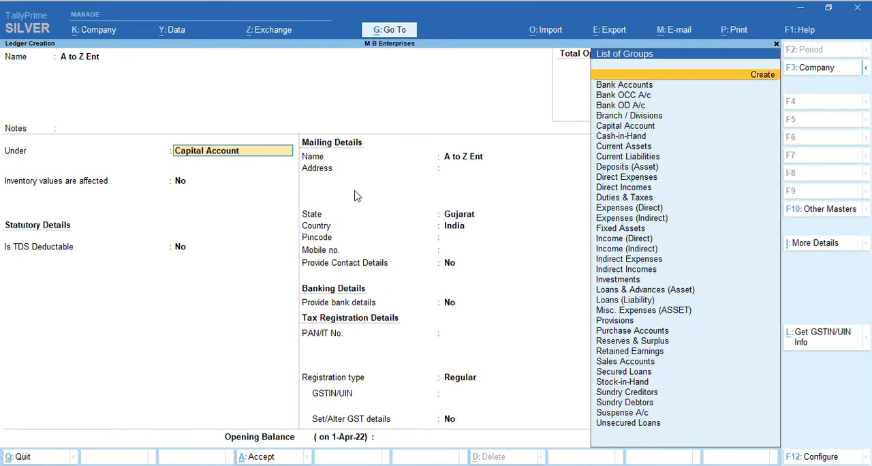
{"action": "key", "text": "Down"}
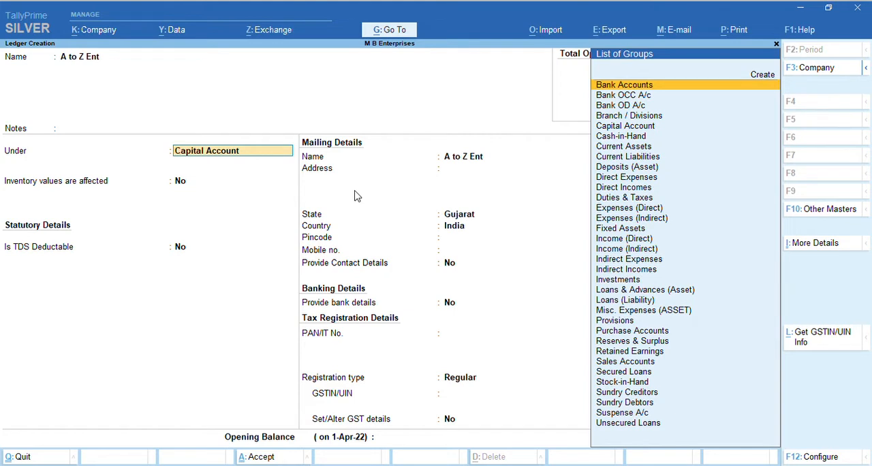
Place the A to Z Ent ledger under the Sundry Creditors group
{"action": "type", "text": "s"}
{"action": "key", "text": "Escape"}
{"action": "type", "text": "s"}
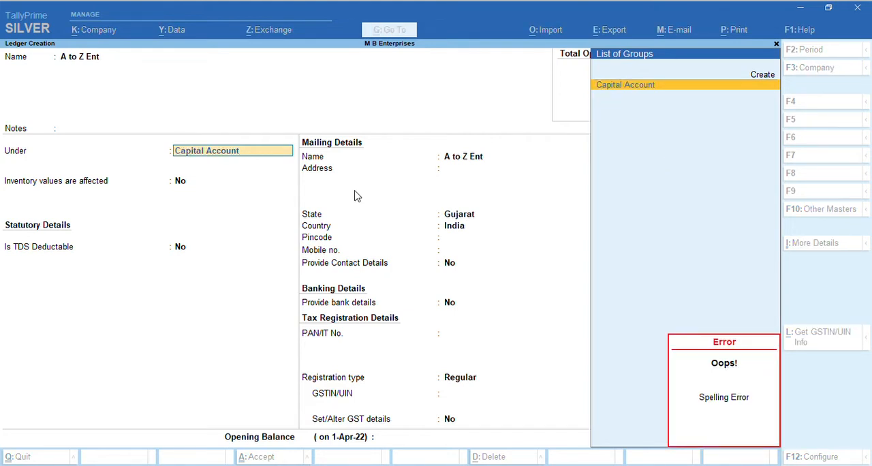
{"action": "key", "text": "Escape"}
{"action": "key", "text": "Escape"}
{"action": "type", "text": "Sund"}
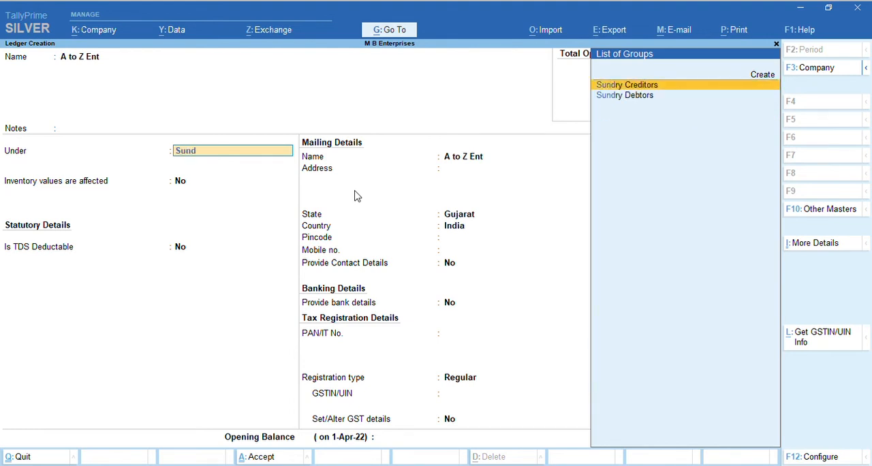
{"action": "key", "text": "Down"}
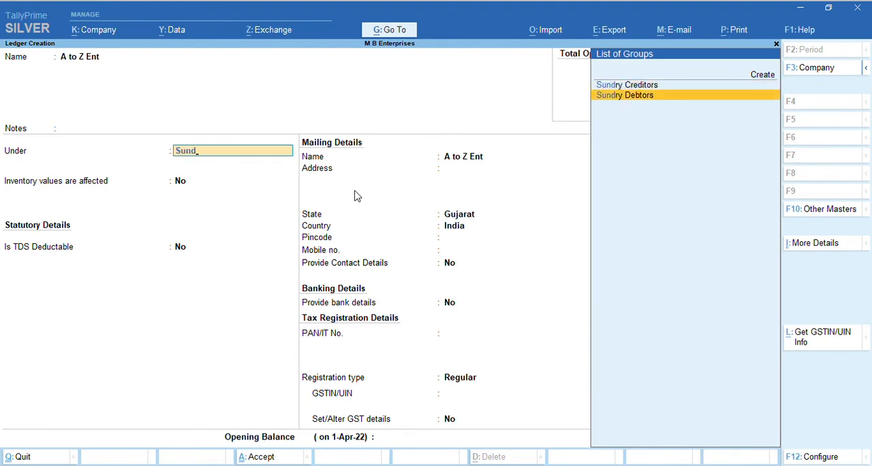
{"action": "key", "text": "Up"}
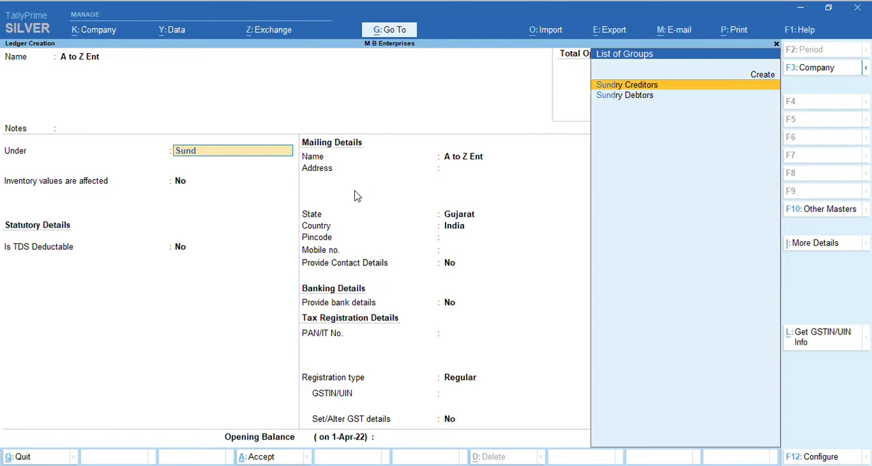
{"action": "key", "text": "Return"}
Set the ledger's group to Sundry Debtors
{"action": "key", "text": "BackSpace"}
{"action": "type", "text": "Sun"}
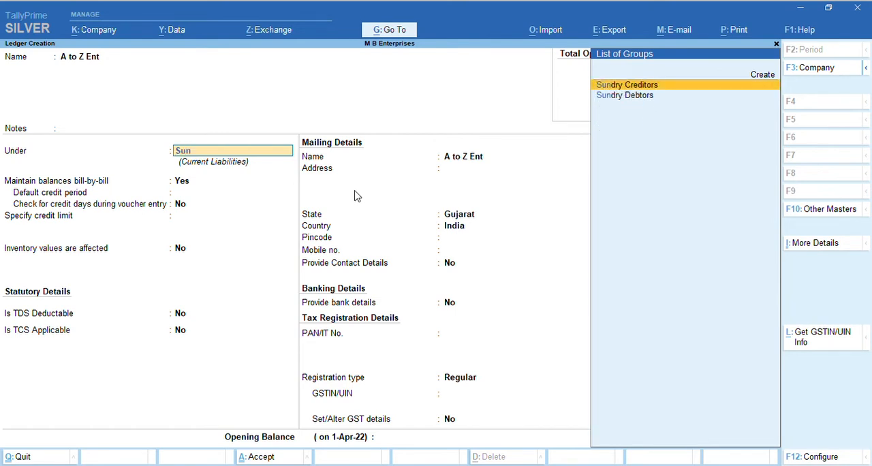
{"action": "key", "text": "Down"}
{"action": "key", "text": "Return"}
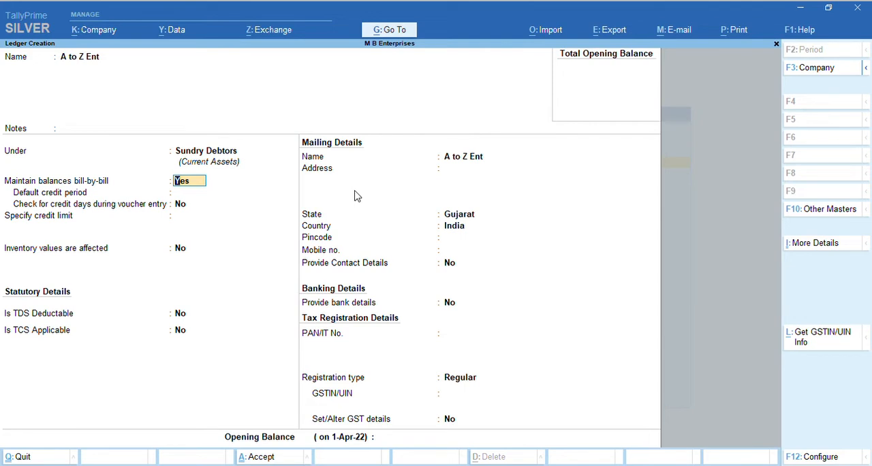
Keep bill-by-bill balances at Yes, set the default credit period to 10 days and enable checking credit days during voucher entry
{"action": "key", "text": "Return"}
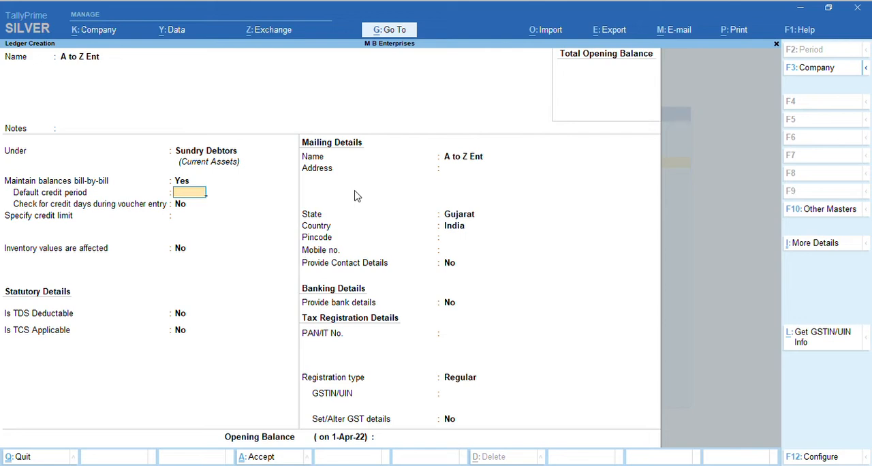
{"action": "type", "text": "10"}
{"action": "key", "text": "Return"}
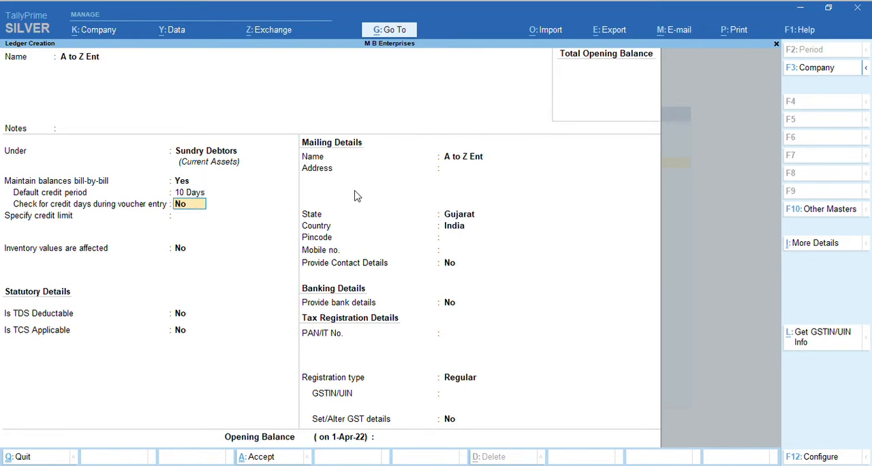
{"action": "type", "text": "y"}
{"action": "key", "text": "Return"}
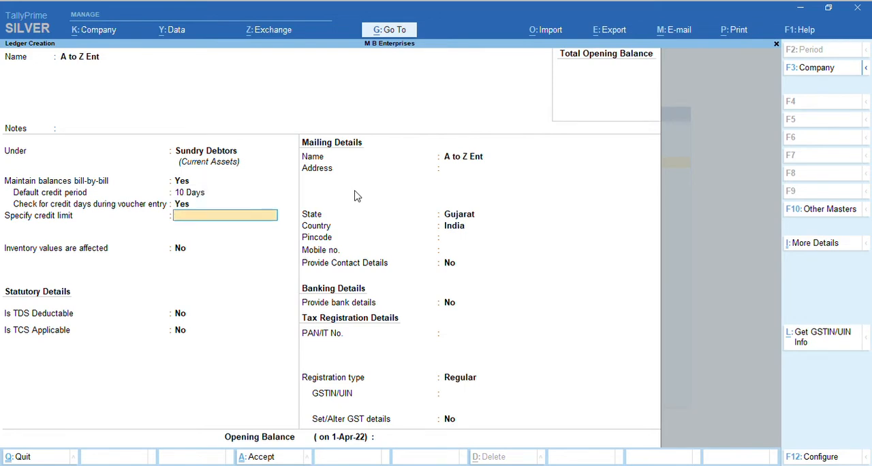
{"action": "key", "text": "BackSpace"}
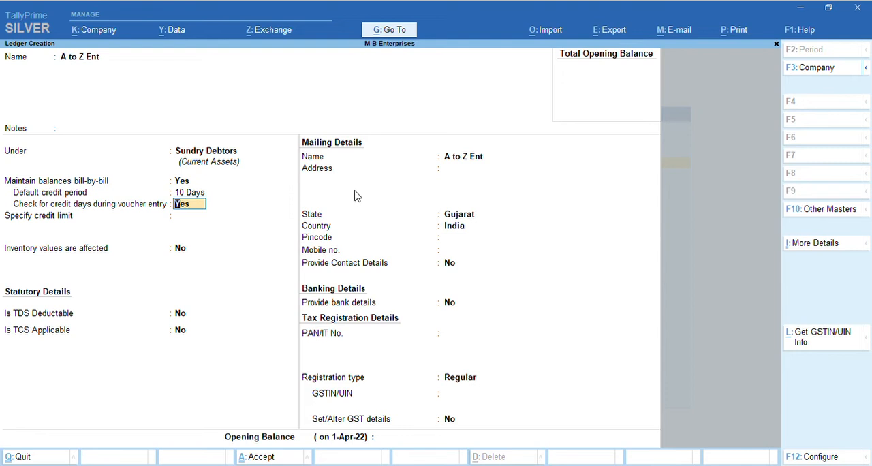
{"action": "key", "text": "Return"}
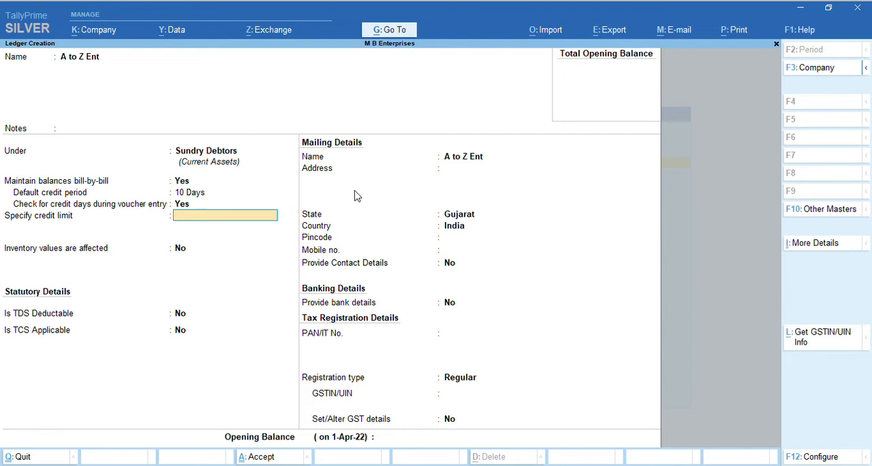
{"action": "type", "text": "10000"}
{"action": "key", "text": "BackSpace"}
{"action": "key", "text": "BackSpace"}
{"action": "key", "text": "BackSpace"}
{"action": "key", "text": "BackSpace"}
{"action": "key", "text": "BackSpace"}
Leave the credit limit blank and keep No for inventory values affected, TDS deductable and TCS applicable
{"action": "key", "text": "Return"}
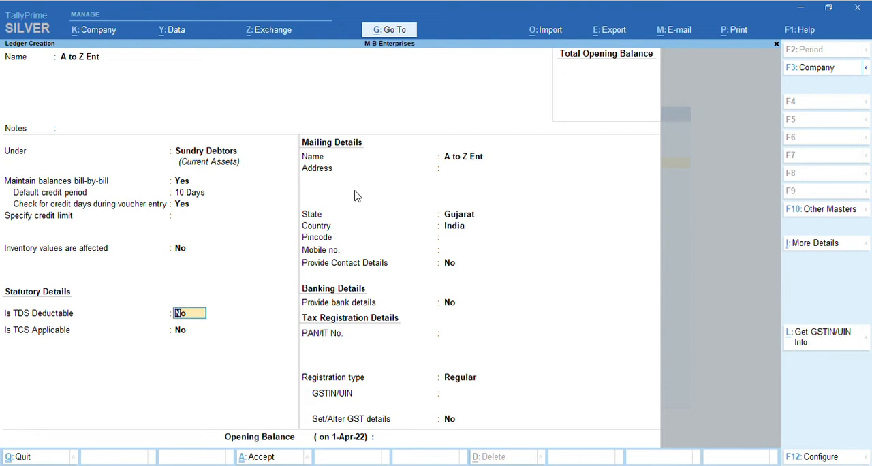
{"action": "key", "text": "Return"}
Keep A to Z Ent as the mailing name and enter the party's plot and gala numbers as a two-line address
{"action": "key", "text": "Return"}
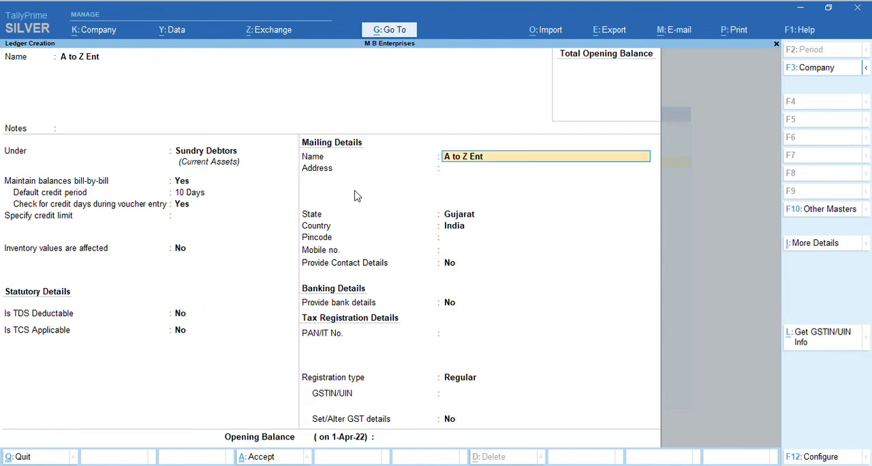
{"action": "key", "text": "Return"}
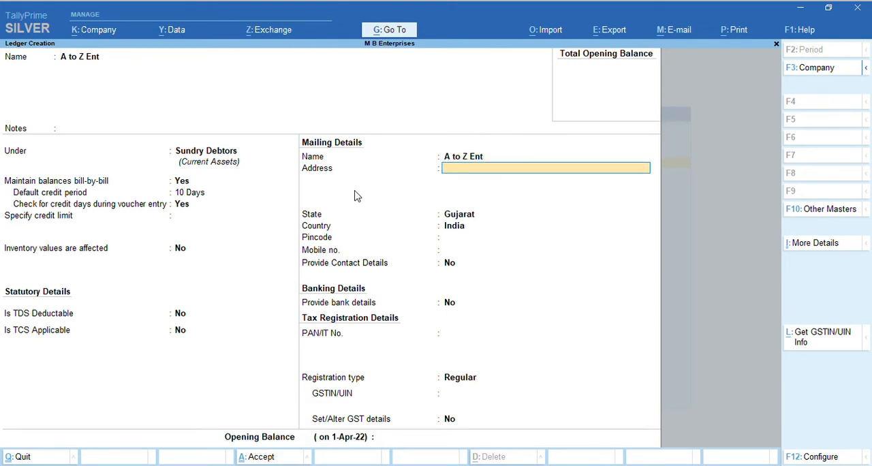
{"action": "type", "text": "Plot No 110"}
{"action": "key", "text": "Return"}
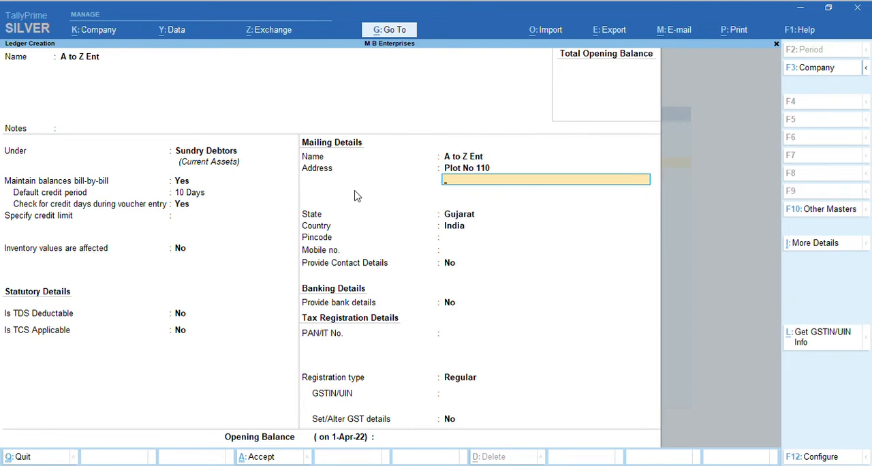
{"action": "type", "text": "Gala No 5"}
{"action": "key", "text": "Return"}
{"action": "key", "text": "Return"}
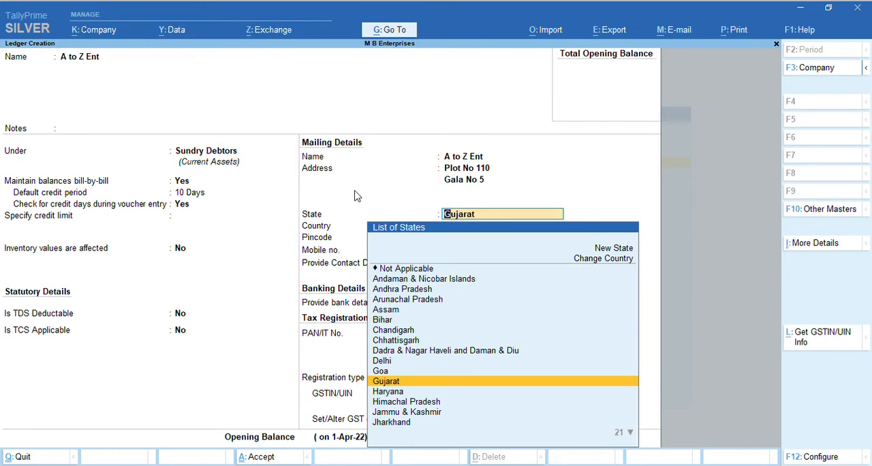
Set the party's state to Maharashtra and enter its pincode
{"action": "type", "text": "Mah"}
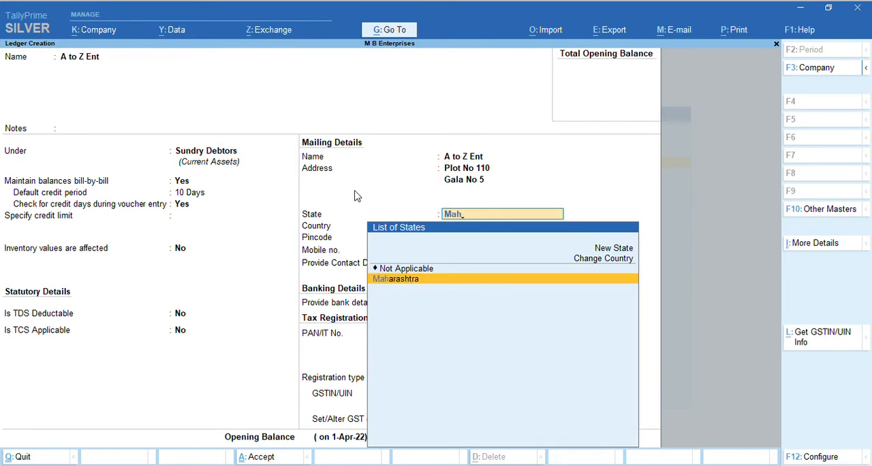
{"action": "key", "text": "Return"}
{"action": "type", "text": "42000"}
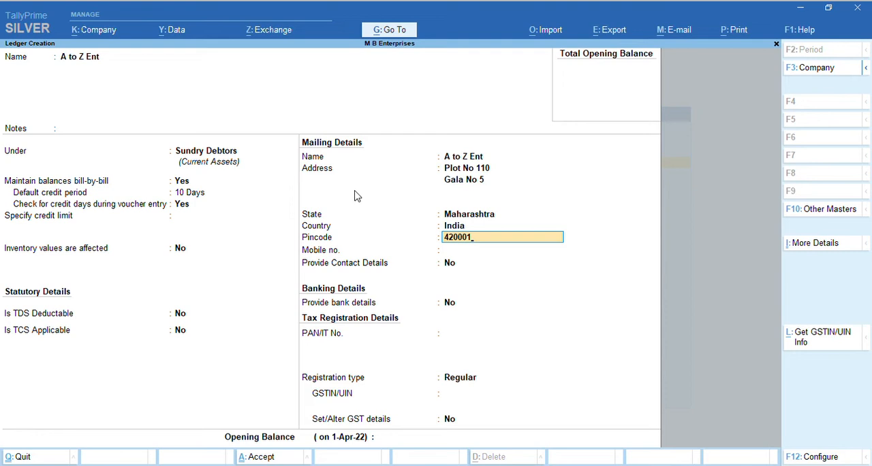
{"action": "key", "text": "Return"}
{"action": "key", "text": "Return"}
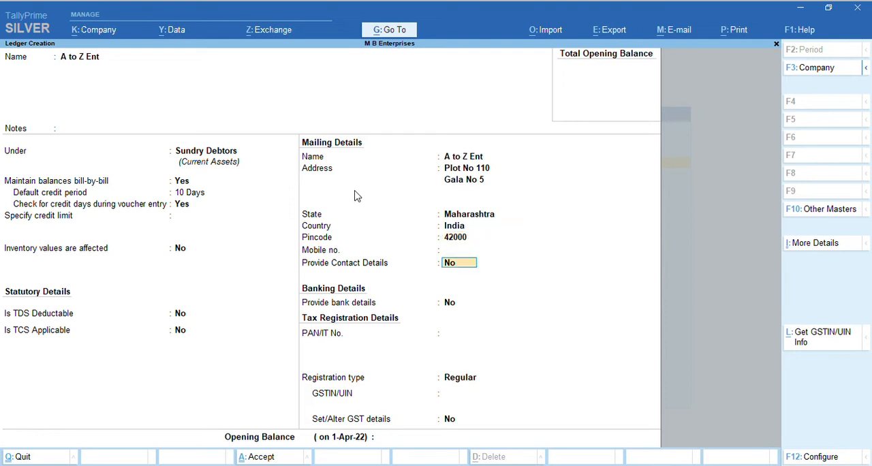
Enter the party's mobile number in the mailing details
{"action": "key", "text": "BackSpace"}
{"action": "type", "text": "1115411"}
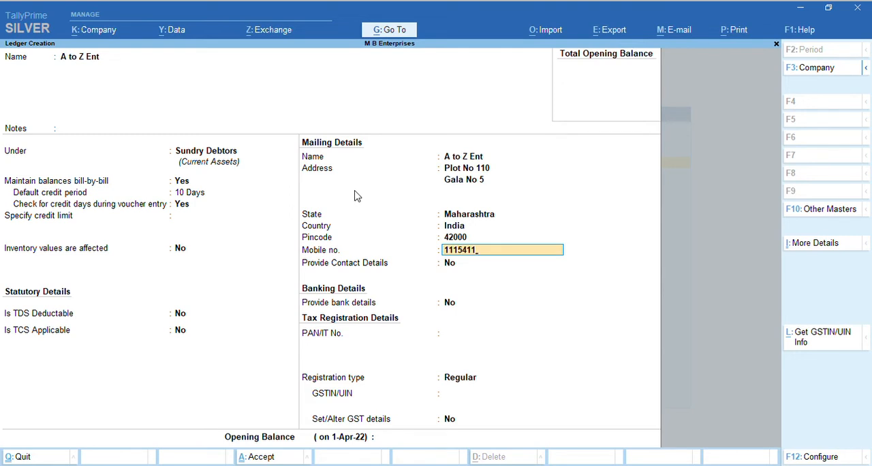
{"action": "key", "text": "BackSpace"}
{"action": "key", "text": "Return"}
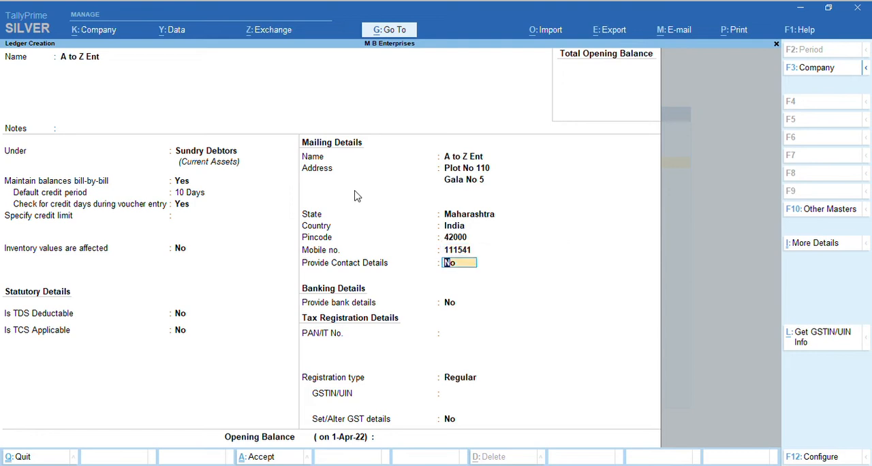
Enable contact details for the party and enter the contact person's name
{"action": "type", "text": "y"}
{"action": "key", "text": "Return"}
{"action": "type", "text": "Sa"}
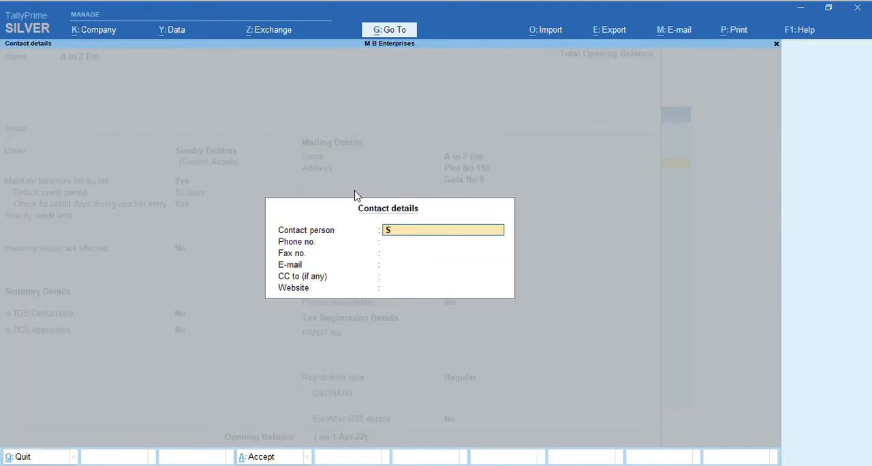
{"action": "key", "text": "BackSpace"}
{"action": "key", "text": "BackSpace"}
{"action": "type", "text": "Raju"}
{"action": "key", "text": "Return"}
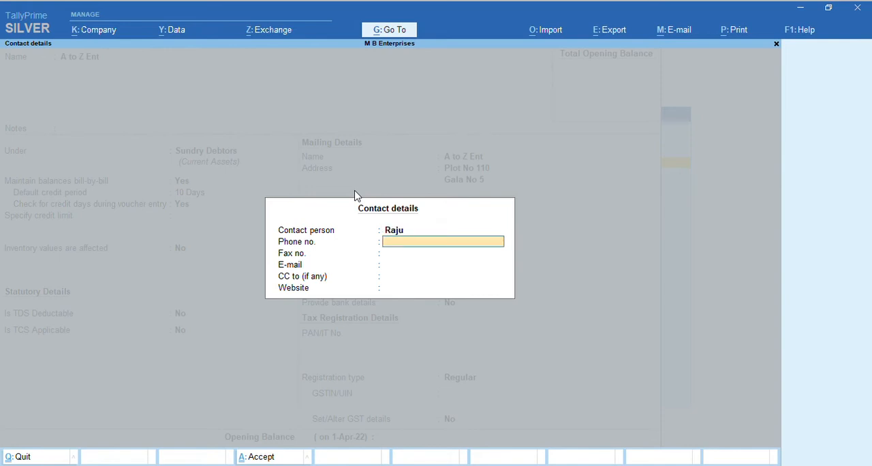
{"action": "key", "text": "Return"}
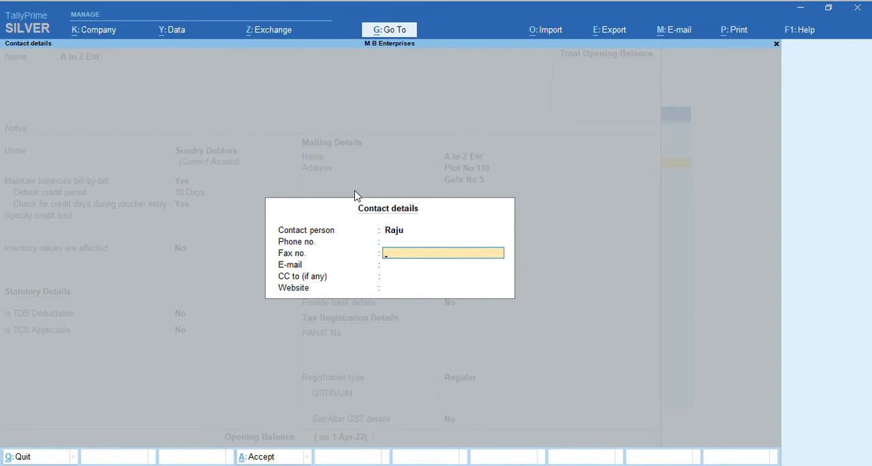
{"action": "key", "text": "Return"}
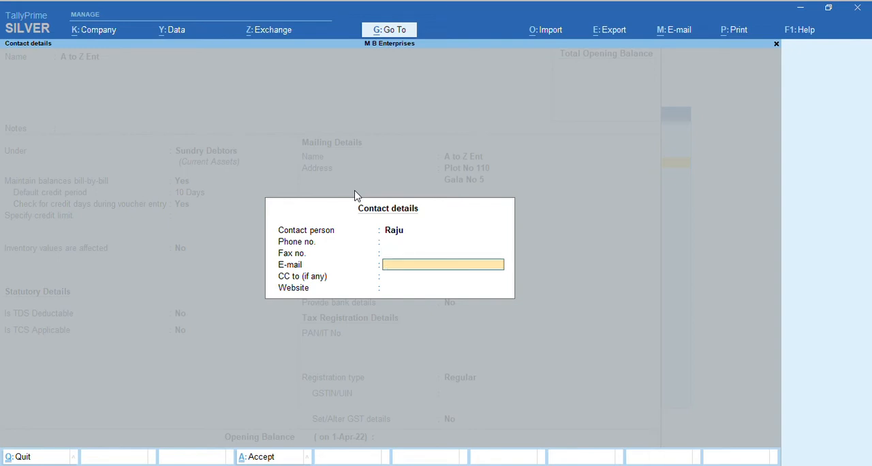
{"action": "key", "text": "Return"}
{"action": "key", "text": "Return"}
{"action": "type", "text": "www.co"}
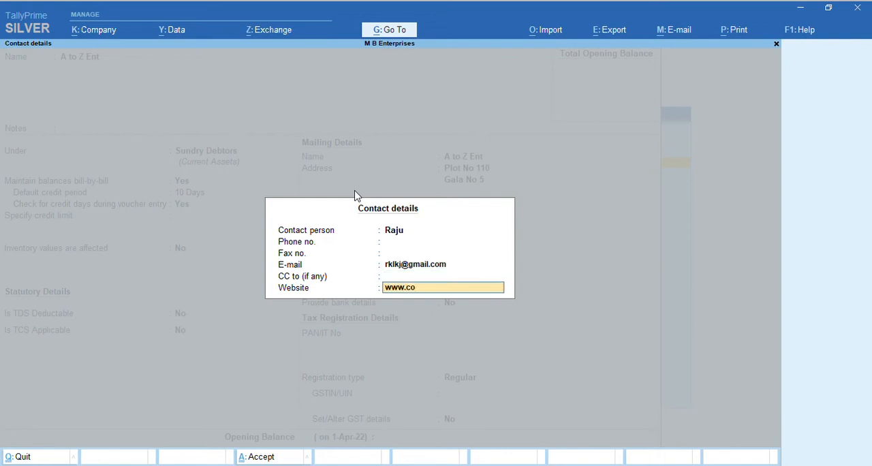
{"action": "key", "text": "Return"}
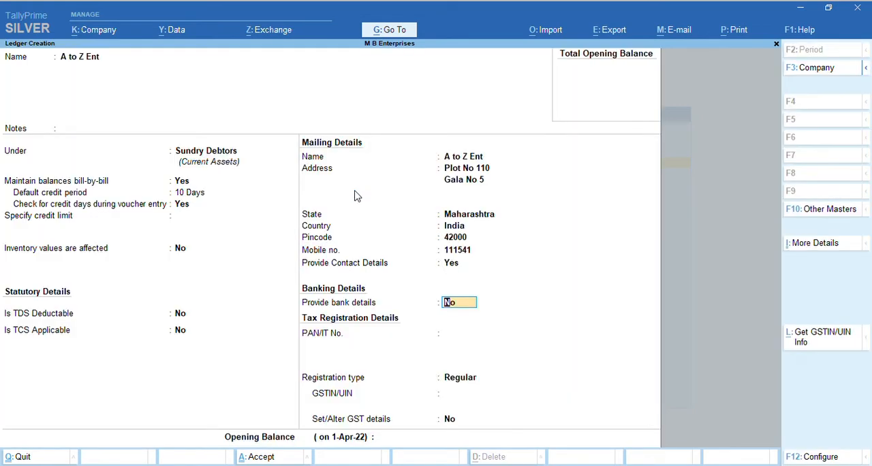
Open the party's bank details, leave them empty and set Provide bank details back to No
{"action": "type", "text": "y"}
{"action": "key", "text": "Return"}
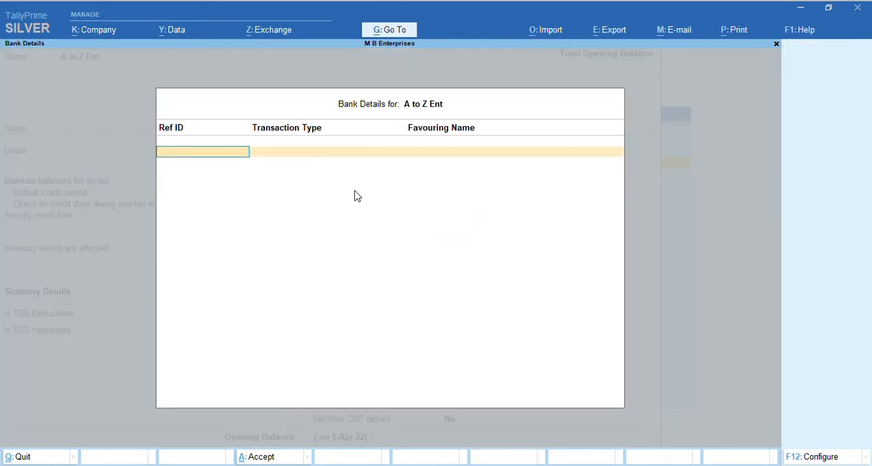
{"action": "key", "text": "Return"}
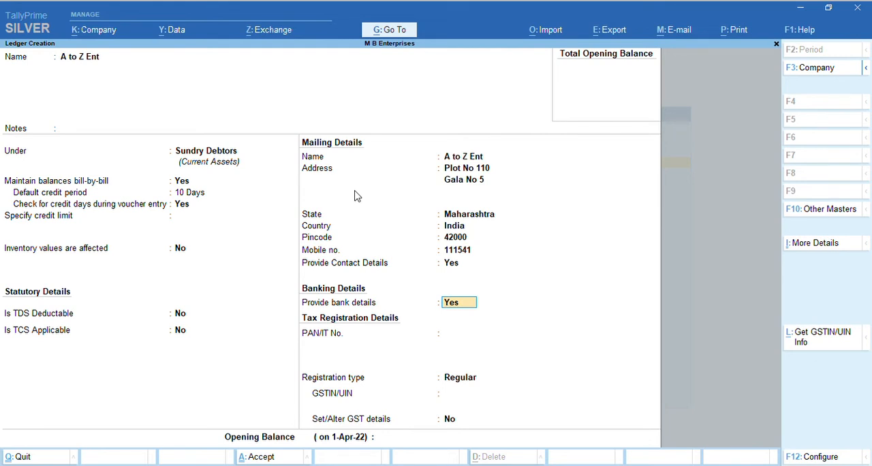
{"action": "type", "text": "n"}
{"action": "key", "text": "Return"}
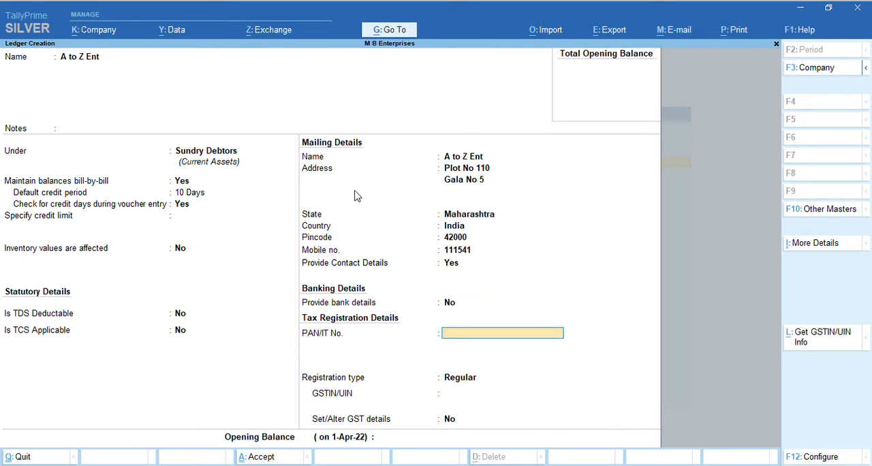
Enter the party's PAN in the tax registration details
{"action": "key", "text": "Return"}
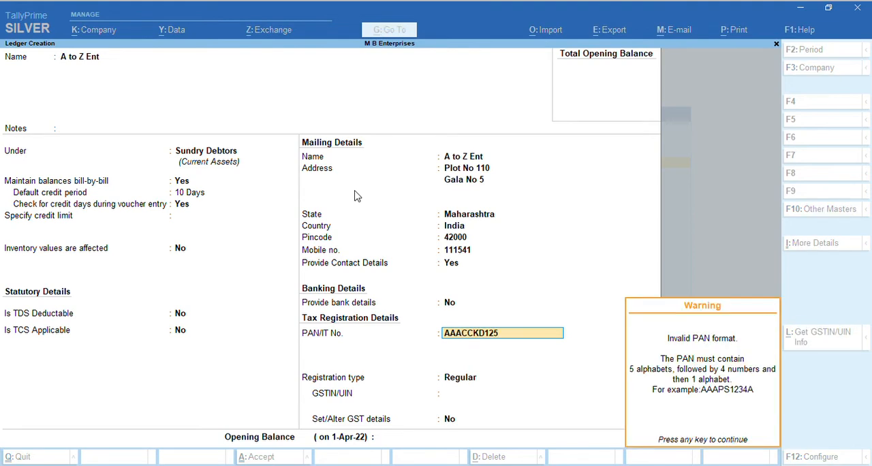
{"action": "key", "text": "Return"}
{"action": "key", "text": "BackSpace"}
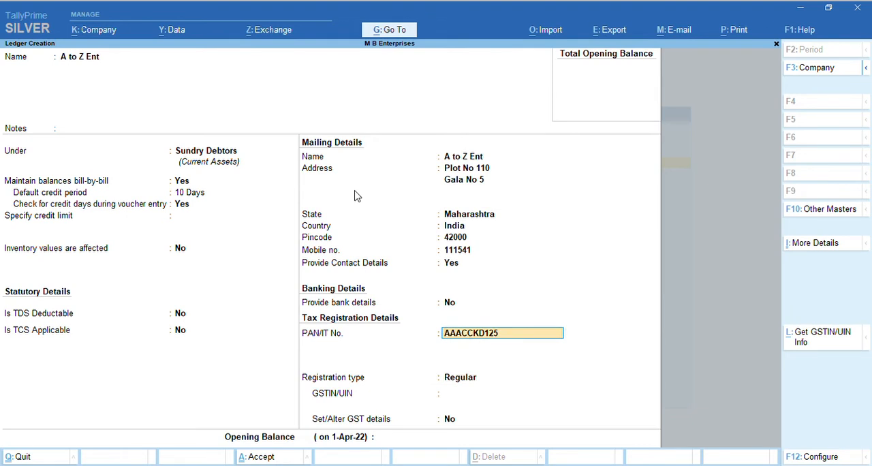
{"action": "key", "text": "Return"}
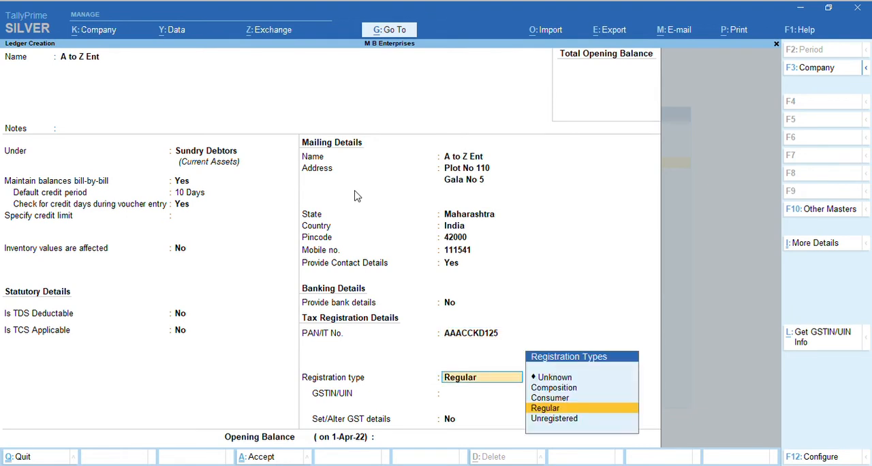
Look through the GST registration types and keep Regular for the party
{"action": "key", "text": "Up"}
{"action": "key", "text": "Up"}
{"action": "key", "text": "Up"}
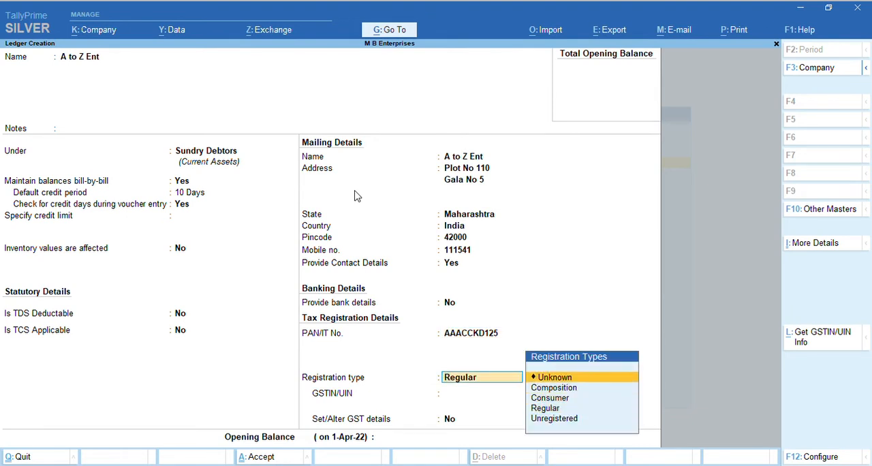
{"action": "key", "text": "Down"}
{"action": "key", "text": "Down"}
{"action": "key", "text": "Up"}
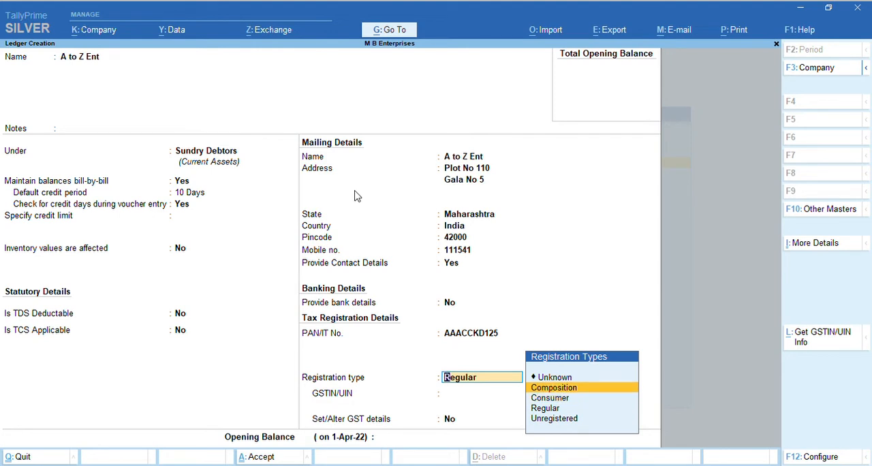
{"action": "key", "text": "Down"}
{"action": "key", "text": "Down"}
{"action": "key", "text": "Down"}
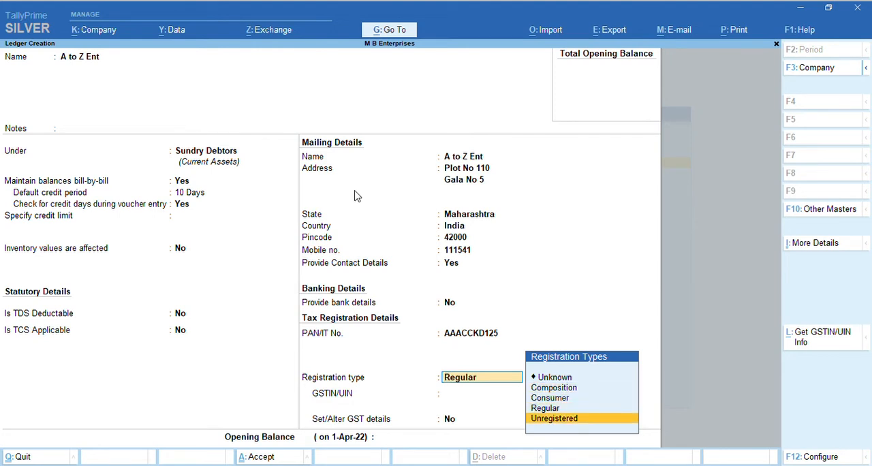
{"action": "key", "text": "Up"}
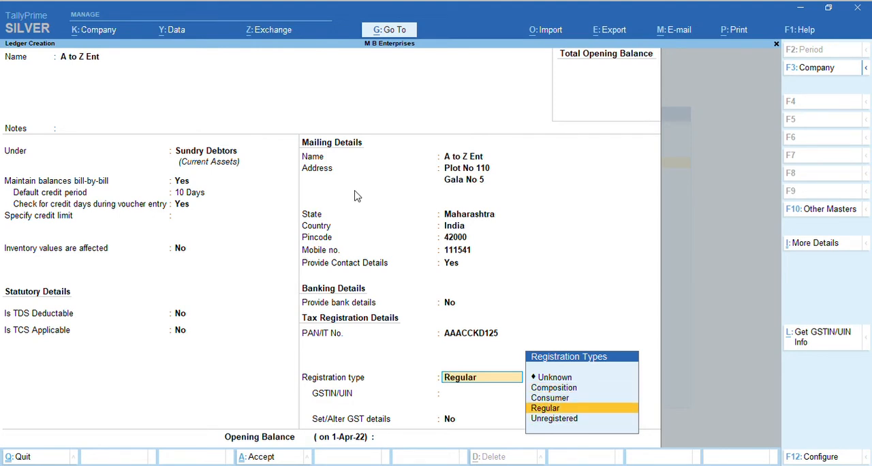
{"action": "key", "text": "Return"}
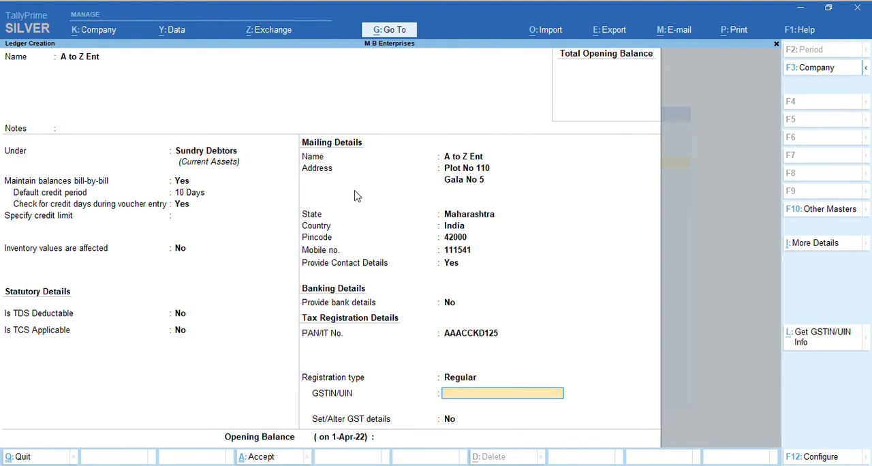
Clear the started GSTIN, copy the party's PAN and keep Regular as the registration type
{"action": "type", "text": "24"}
{"action": "key", "text": "BackSpace"}
{"action": "key", "text": "BackSpace"}
{"action": "key", "text": "BackSpace"}
{"action": "key", "text": "BackSpace"}
{"action": "key", "text": "BackSpace"}
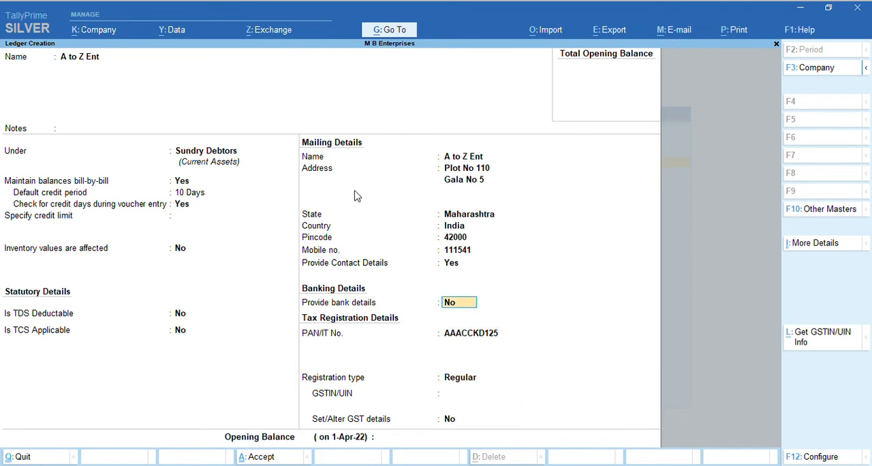
{"action": "key", "text": "Return"}
{"action": "key", "text": "ctrl"}
{"action": "key", "text": "Return"}
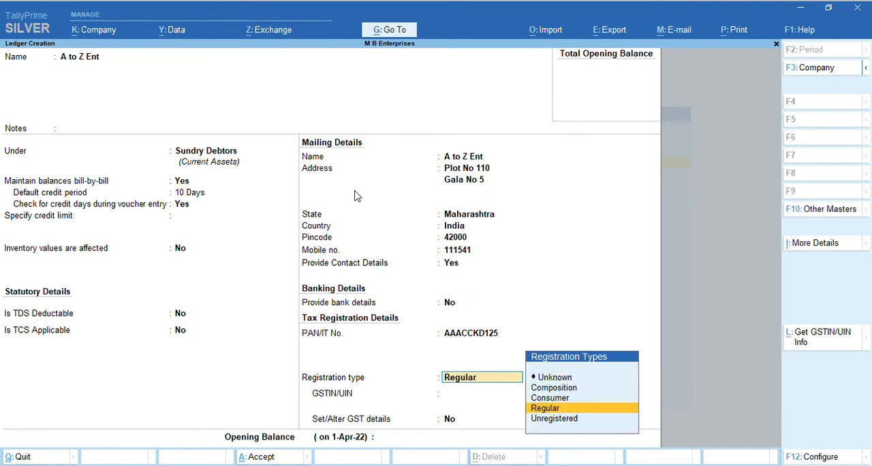
{"action": "key", "text": "Return"}
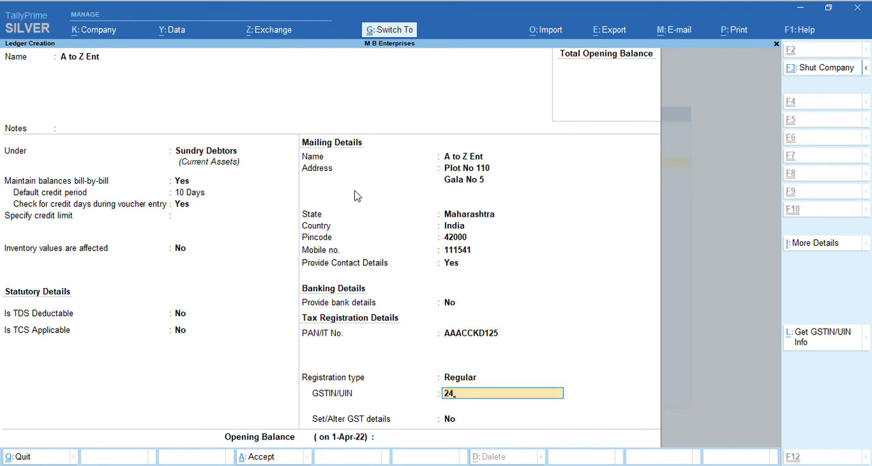
Enter the party's GSTIN as state code 24 followed by the copied PAN
{"action": "key", "text": "Return"}
{"action": "key", "text": "Return"}
{"action": "key", "text": "BackSpace"}
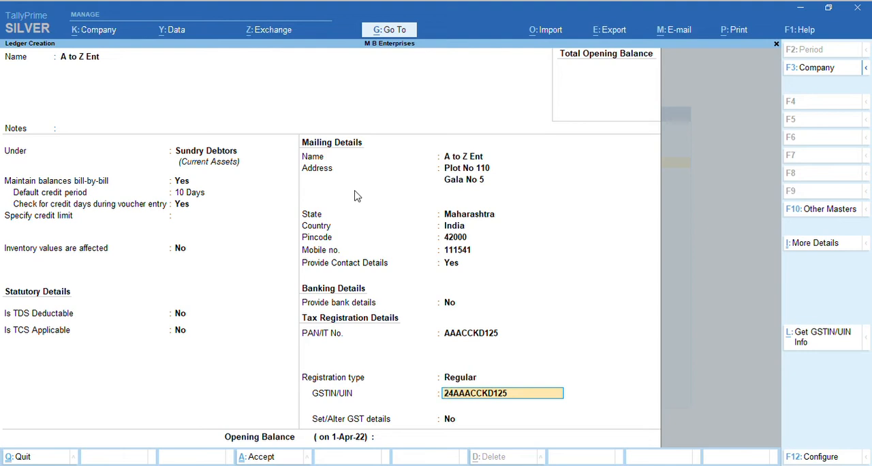
{"action": "key", "text": "Return"}
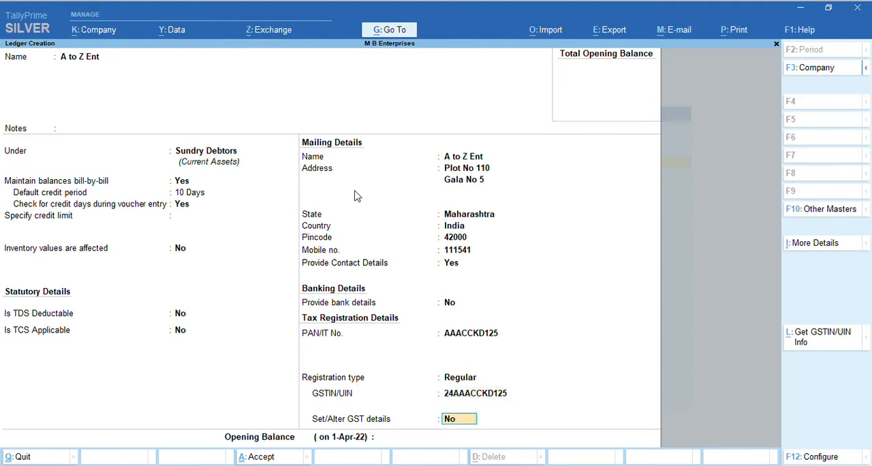
Re-enter the party's GSTIN using state code 24 and the copied PAN
{"action": "key", "text": "Up"}
{"action": "key", "text": "Up"}
{"action": "key", "text": "Return"}
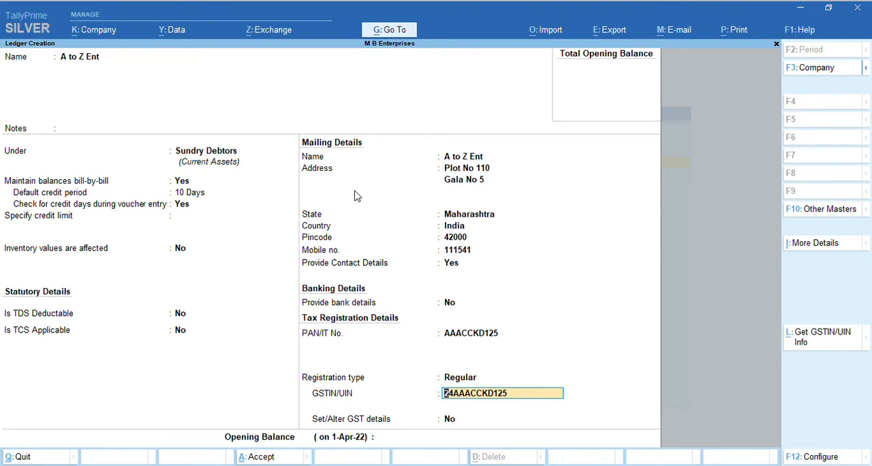
{"action": "key", "text": "BackSpace"}
{"action": "key", "text": "Return"}
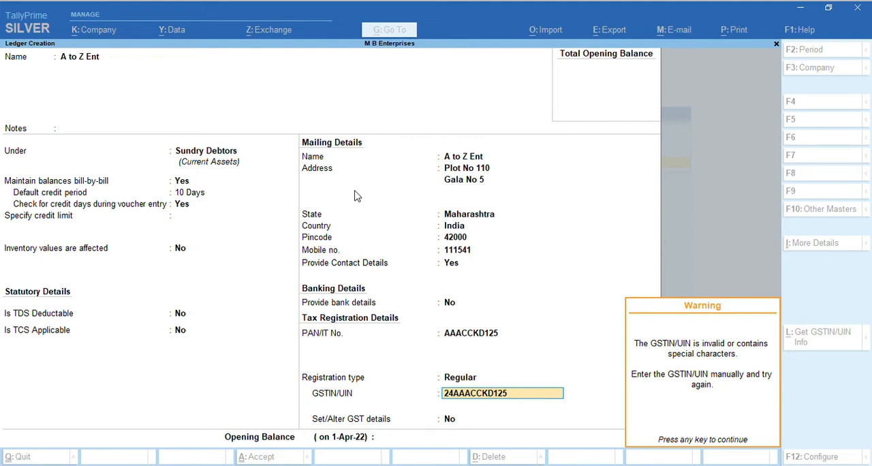
{"action": "key", "text": "Return"}
{"action": "key", "text": "Return"}
Keep No for Set/Alter GST details and save the A to Z Ent ledger
{"action": "key", "text": "Return"}
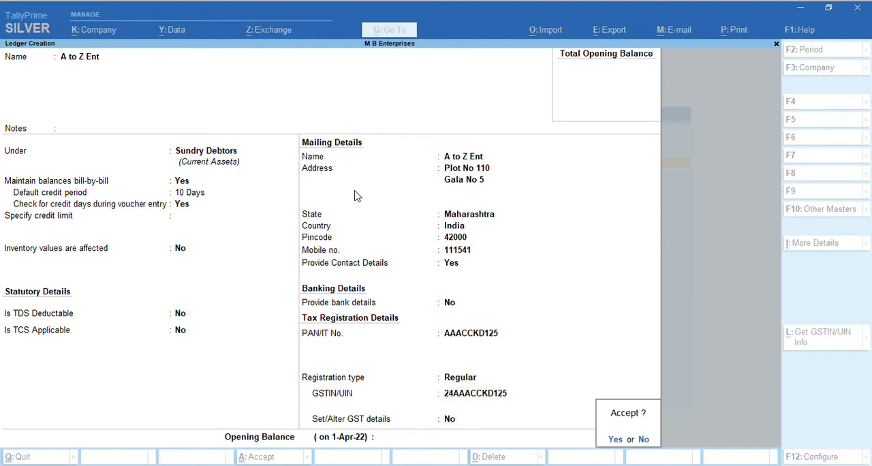
{"action": "key", "text": "Return"}
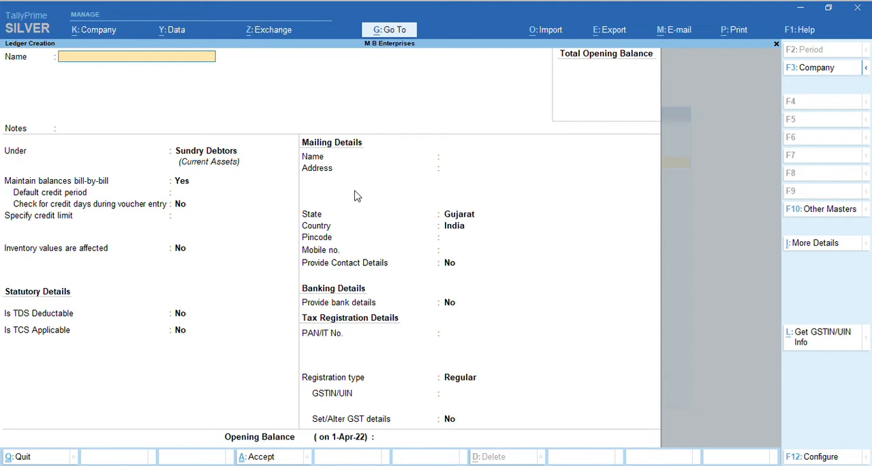
{"action": "type", "text": "Patel Enginerrting"}
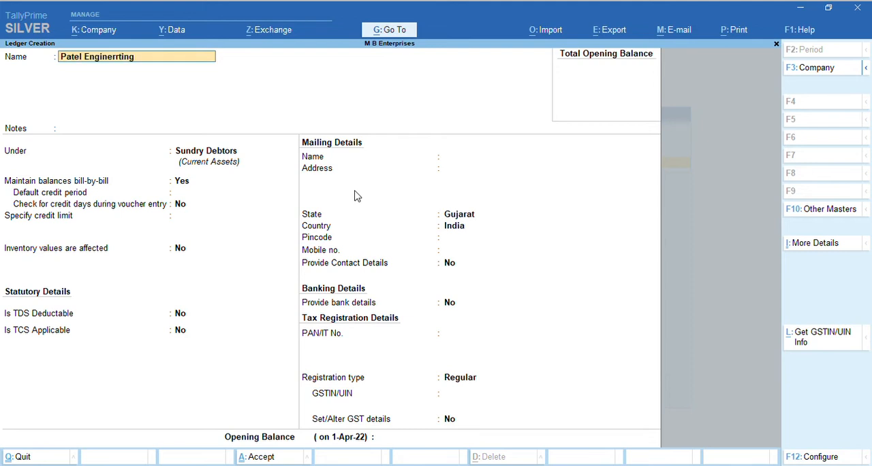
{"action": "key", "text": "Escape"}
Name the new ledger Patel Engineerin Work
{"action": "type", "text": "Patel Engineerin Work"}
{"action": "key", "text": "Return"}
Place the new ledger under the Sundry Creditors group
{"action": "key", "text": "Return"}
{"action": "type", "text": "Sun"}
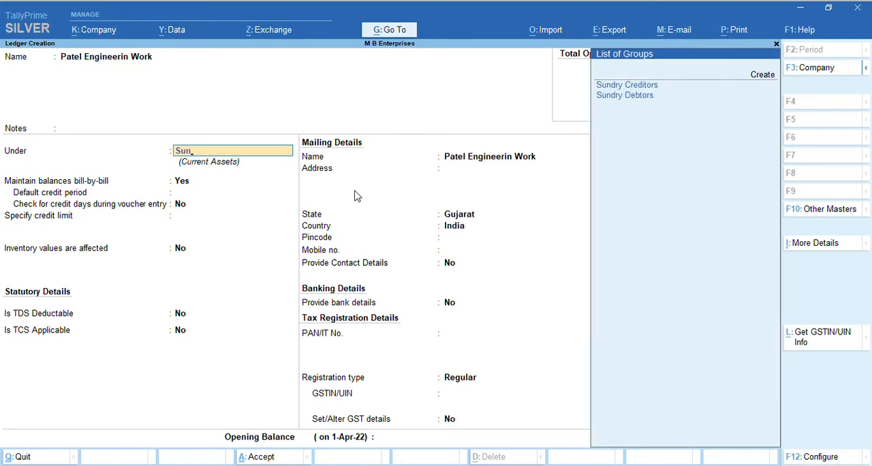
{"action": "key", "text": "Return"}
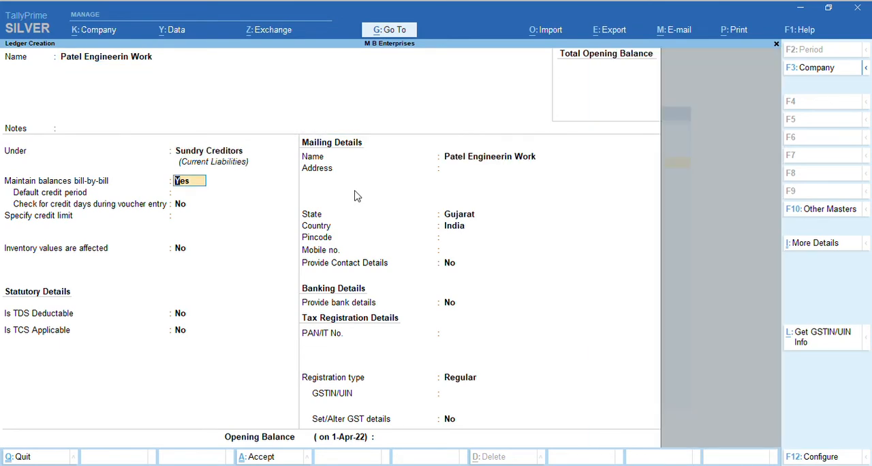
{"action": "key", "text": "BackSpace"}
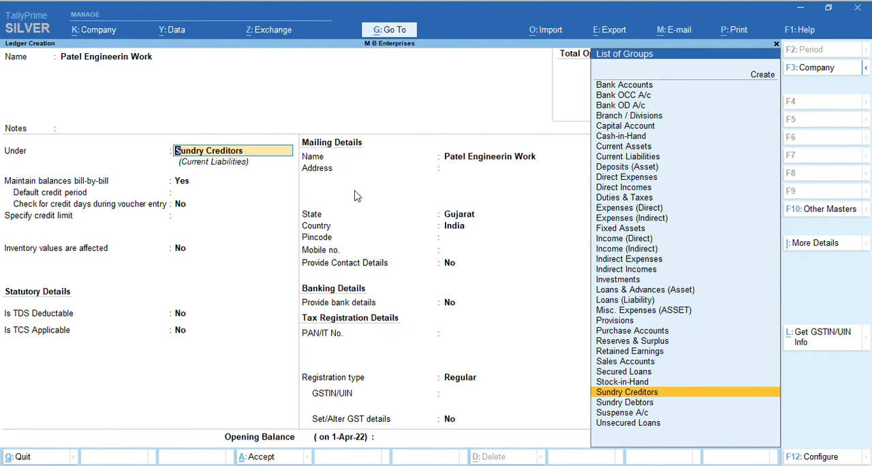
{"action": "key", "text": "Down"}
{"action": "key", "text": "Up"}
{"action": "key", "text": "Return"}
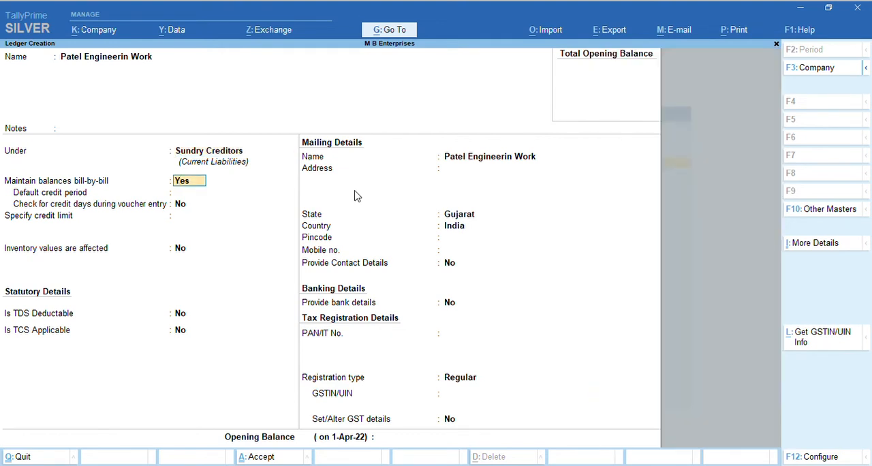
Keep bill-by-bill balances at Yes, leave credit period and limit blank, and keep No for credit-day check, inventory values, TDS and TCS
{"action": "key", "text": "Return"}
{"action": "key", "text": "Return"}
{"action": "key", "text": "Return"}
{"action": "key", "text": "Return"}
{"action": "key", "text": "Return"}
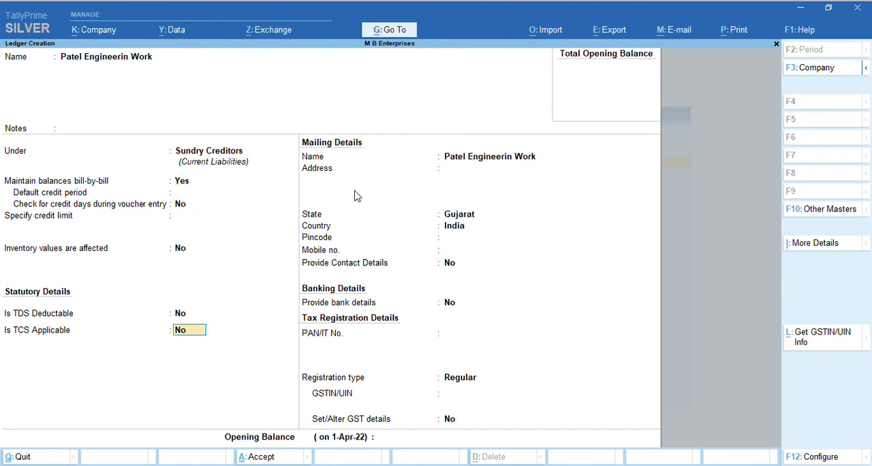
{"action": "key", "text": "Return"}
{"action": "key", "text": "Return"}
{"action": "key", "text": "Return"}
{"action": "key", "text": "Return"}
{"action": "key", "text": "Return"}
Keep the ledger name for mailing, Gujarat as the state and No for contact details, leaving address, pincode and mobile number blank
{"action": "key", "text": "BackSpace"}
{"action": "key", "text": "BackSpace"}
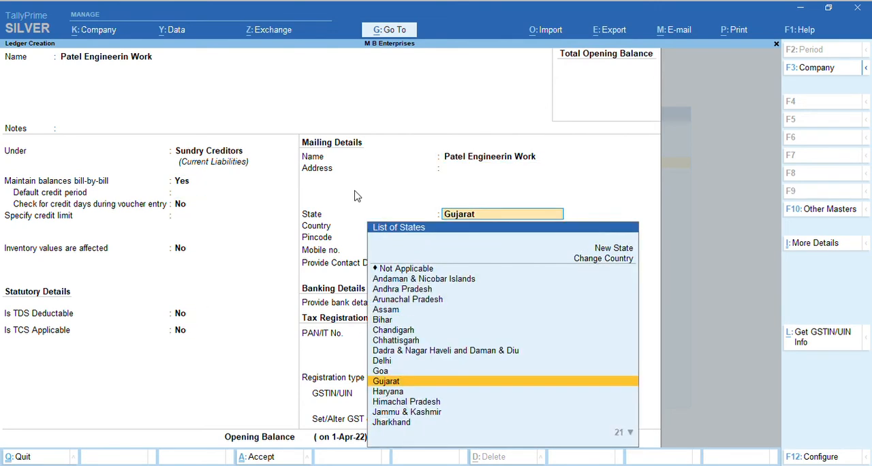
{"action": "key", "text": "Return"}
{"action": "key", "text": "Return"}
{"action": "key", "text": "Return"}
Keep No for bank details, leave the PAN blank and keep Regular as the registration type
{"action": "key", "text": "Return"}
{"action": "key", "text": "Return"}
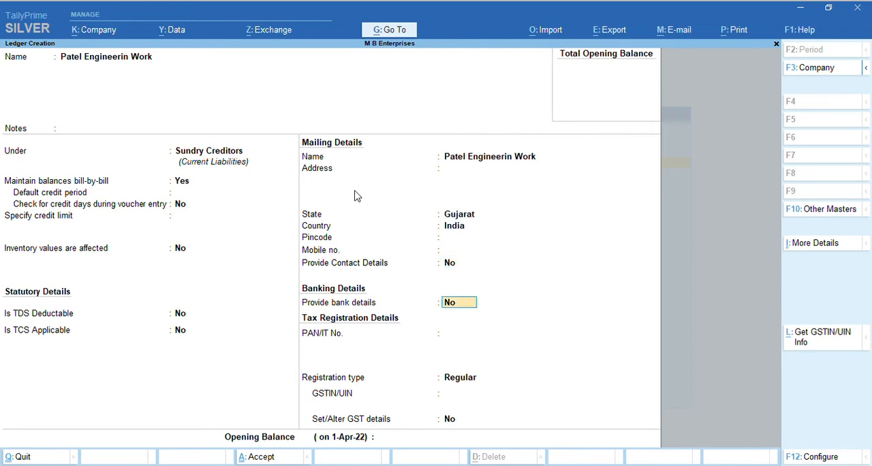
{"action": "key", "text": "Return"}
{"action": "key", "text": "Return"}
{"action": "key", "text": "Return"}
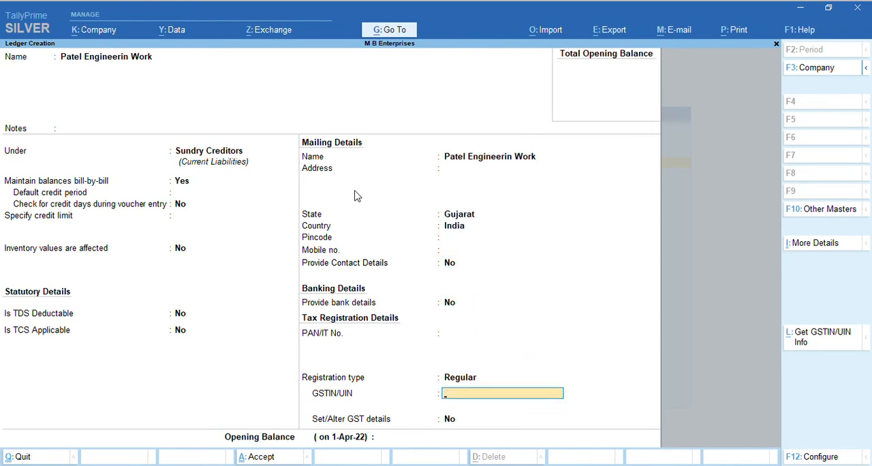
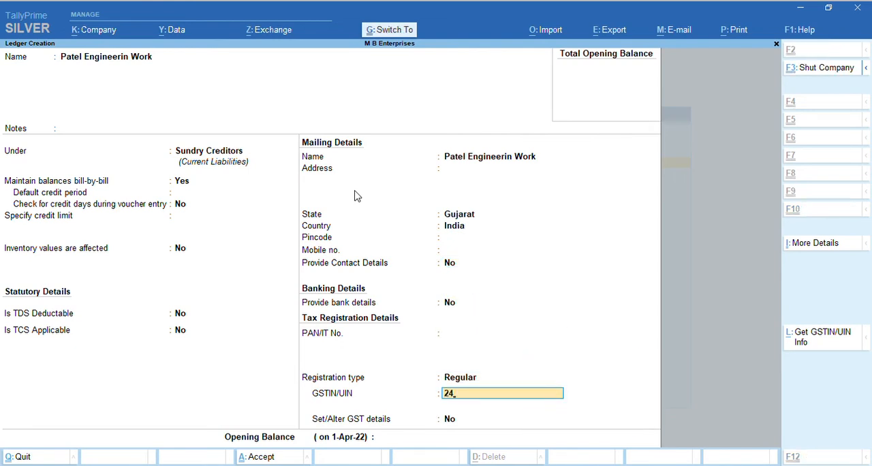
Enter the GSTIN for Patel Engineerin Work, keep No for GST details, save the ledger and leave master creation
{"action": "key", "text": "Return"}
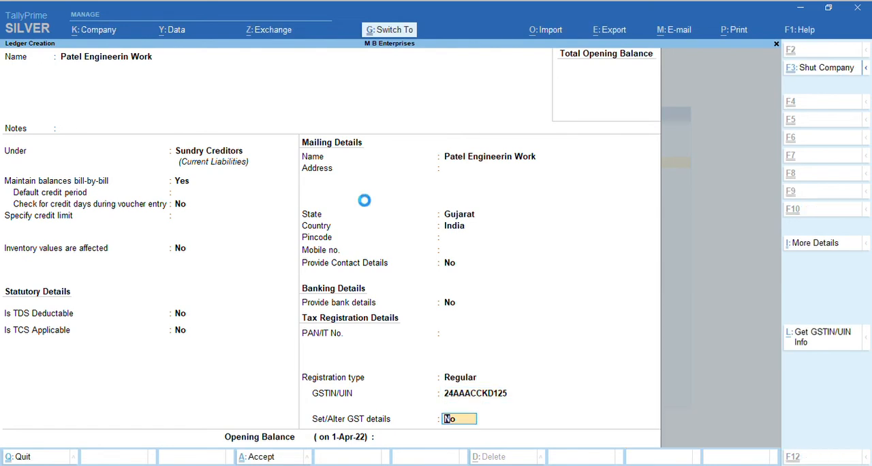
{"action": "key", "text": "ctrl+a"}
{"action": "key", "text": "Escape"}
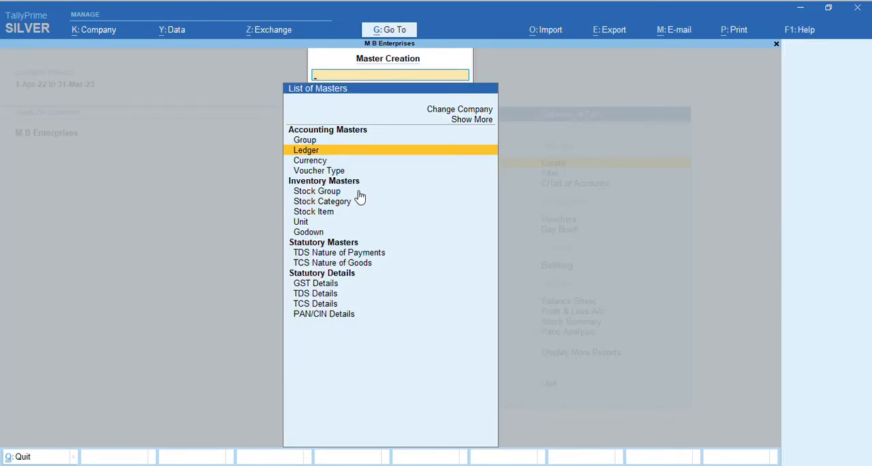
{"action": "key", "text": "Escape"}
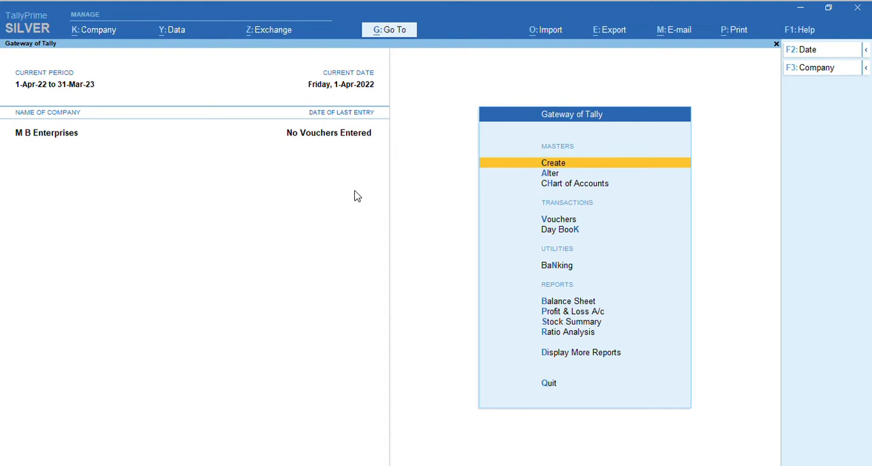
Open the existing A to Z Ent ledger for alteration
{"action": "key", "text": "Down"}
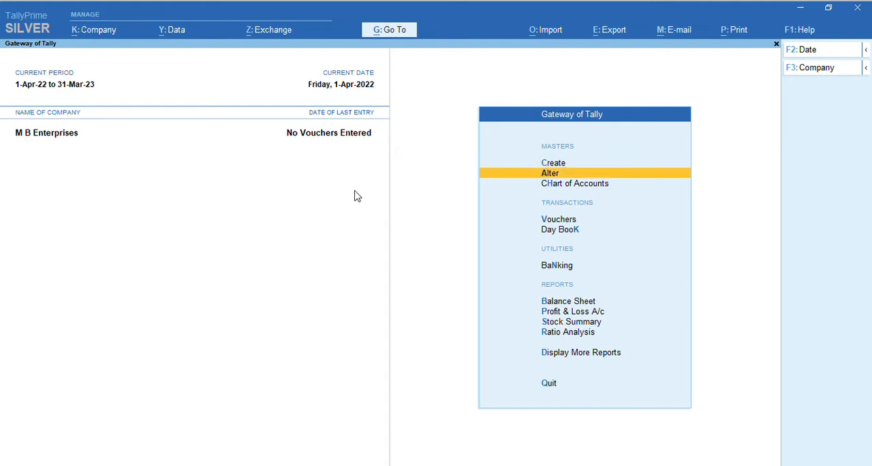
{"action": "key", "text": "Return"}
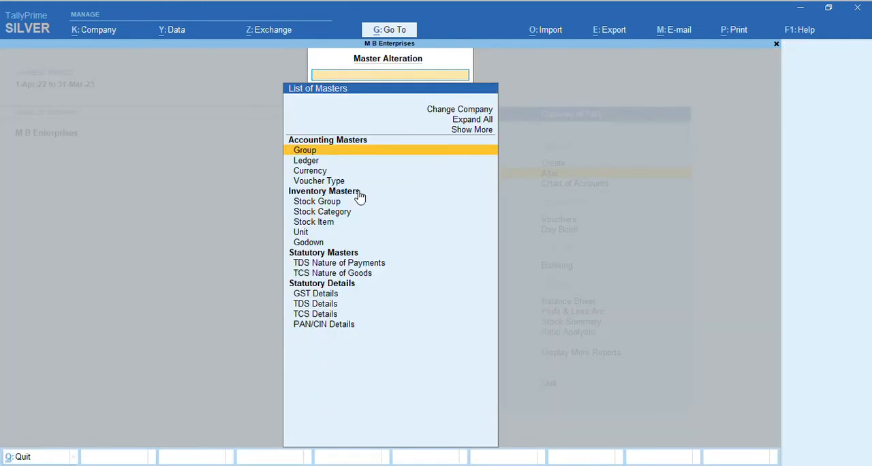
{"action": "key", "text": "Down"}
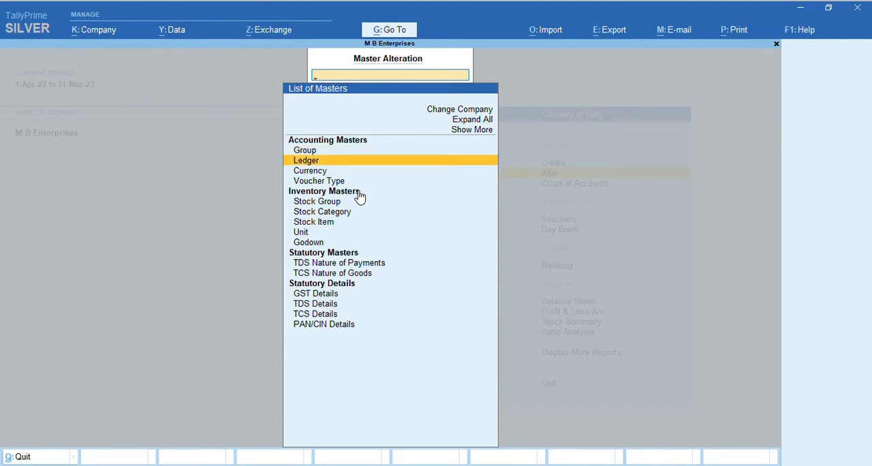
{"action": "key", "text": "Return"}
{"action": "key", "text": "Down"}
{"action": "key", "text": "Down"}
{"action": "key", "text": "Down"}
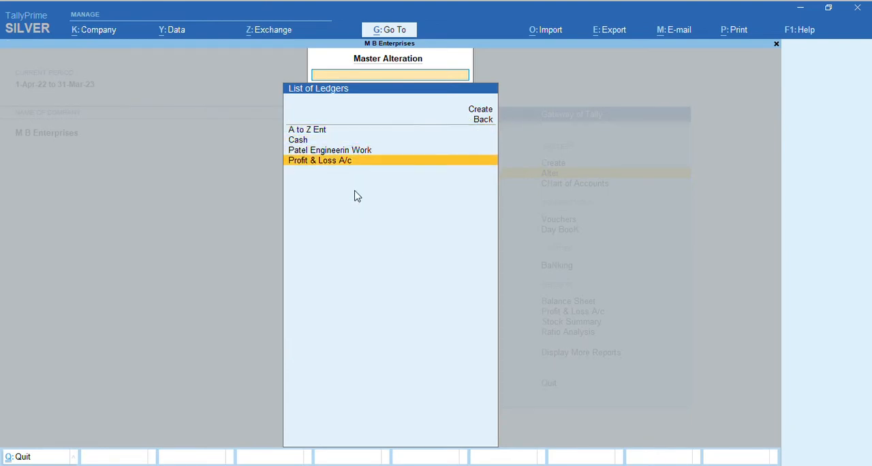
{"action": "key", "text": "Up"}
{"action": "key", "text": "Up"}
{"action": "key", "text": "Up"}
{"action": "key", "text": "Down"}
{"action": "key", "text": "Down"}
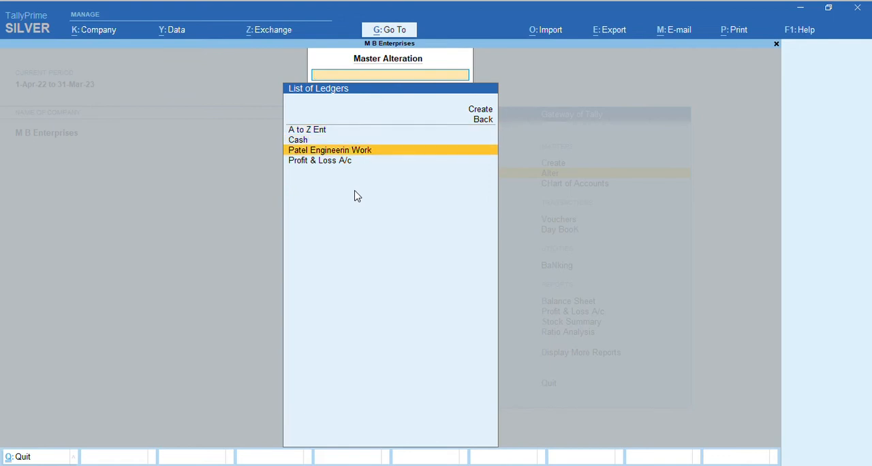
{"action": "key", "text": "Up"}
{"action": "key", "text": "Up"}
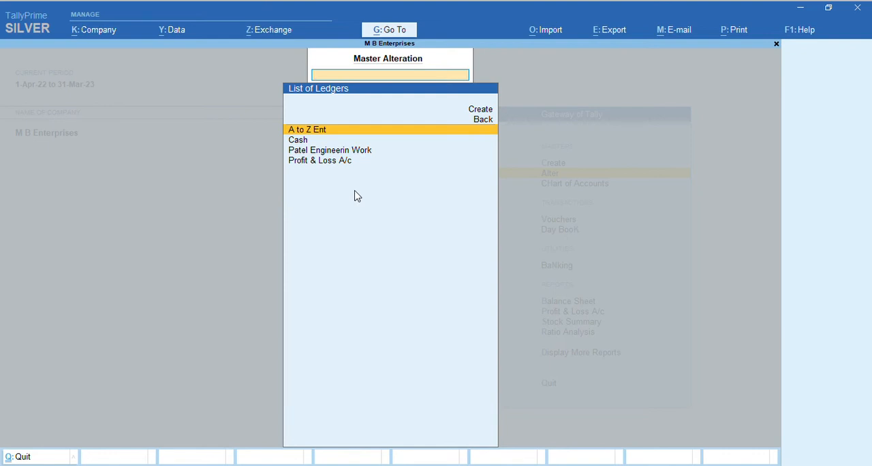
{"action": "key", "text": "Return"}
Correct the gala number in the second address line, keep the remaining details as they are, and save the ledger
{"action": "left_click", "coordinate": [474, 185]}
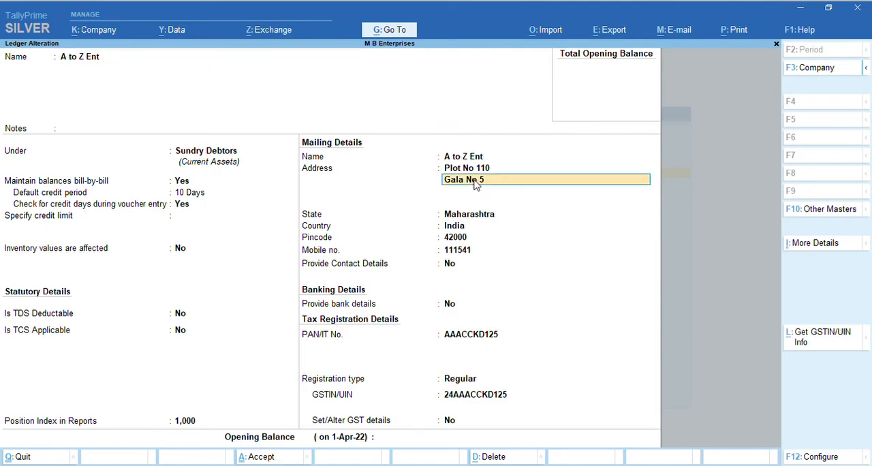
{"action": "type", "text": "6"}
{"action": "key", "text": "Return"}
{"action": "key", "text": "Return"}
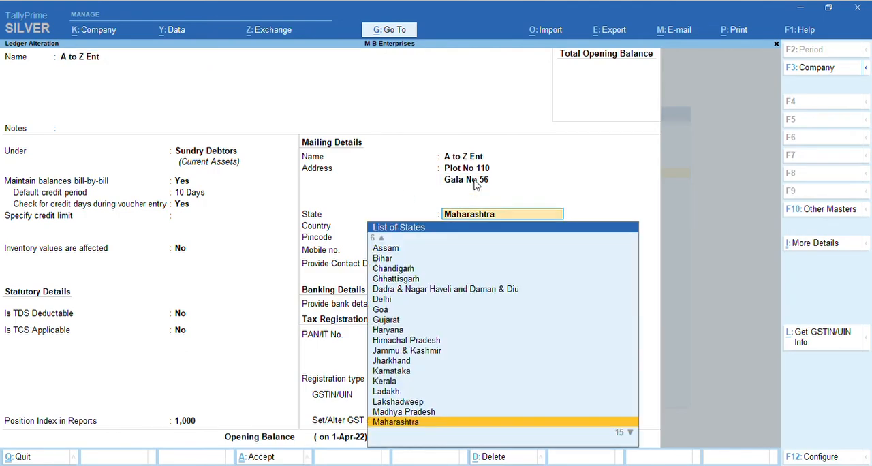
{"action": "key", "text": "Return"}
{"action": "key", "text": "Return"}
{"action": "key", "text": "Return"}
{"action": "key", "text": "Return"}
{"action": "key", "text": "Return"}
{"action": "key", "text": "Return"}
{"action": "key", "text": "Return"}
{"action": "key", "text": "Return"}
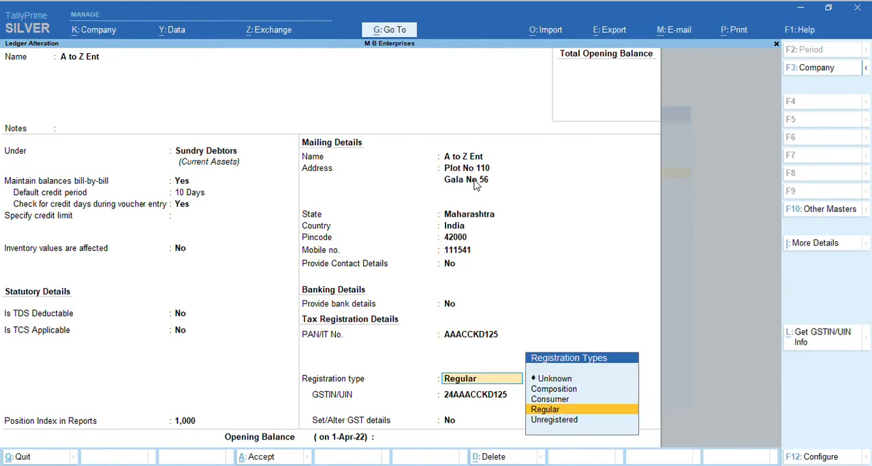
{"action": "key", "text": "ctrl"}
{"action": "key", "text": "ctrl"}
{"action": "key", "text": "ctrl+a"}
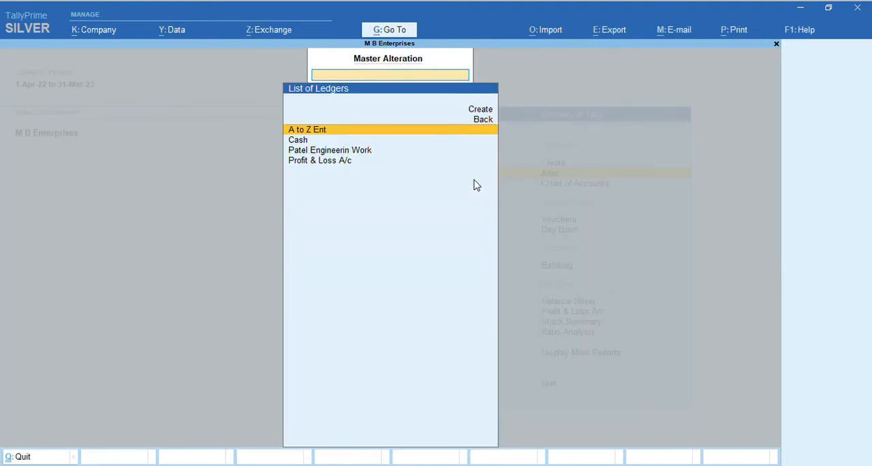
Reopen the A to Z Ent ledger to check its address, and return to the Gateway of Tally without changes
{"action": "key", "text": "Down"}
{"action": "key", "text": "Up"}
{"action": "key", "text": "Return"}
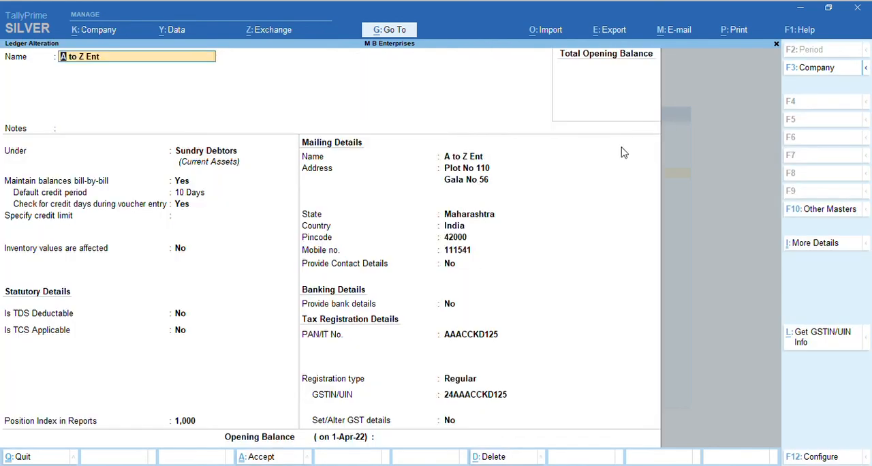
{"action": "key", "text": "Escape"}
{"action": "key", "text": "y"}
{"action": "key", "text": "Escape"}
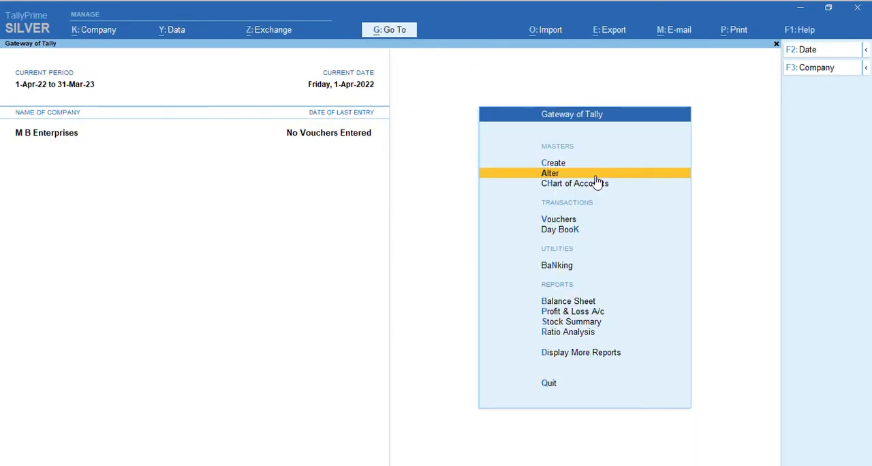
Create a new ledger named CGST without notes and place it under the Duties & Taxes group
{"action": "key", "text": "Up"}
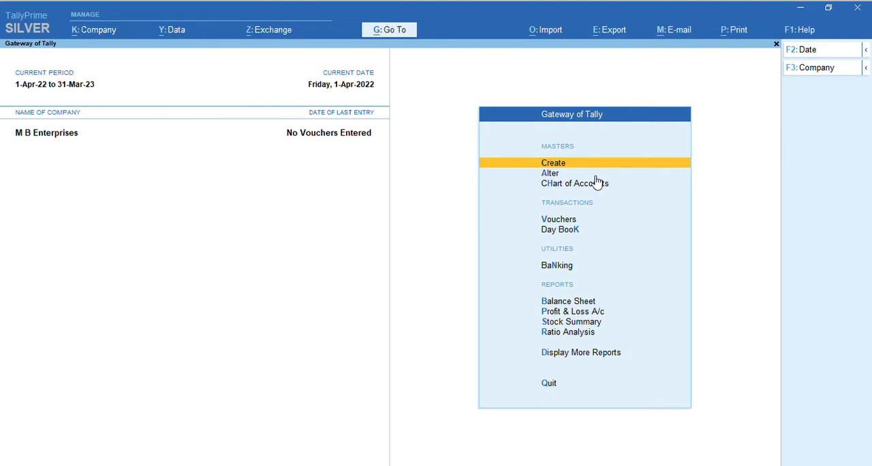
{"action": "key", "text": "Return"}
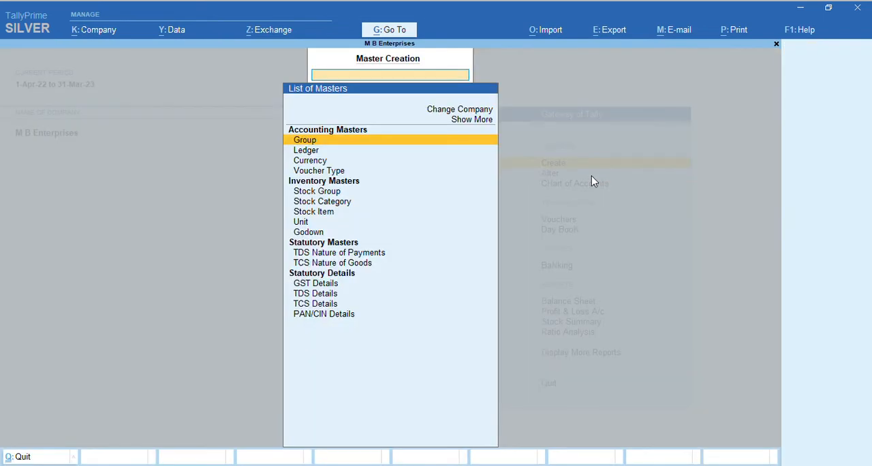
{"action": "key", "text": "Down"}
{"action": "key", "text": "Return"}
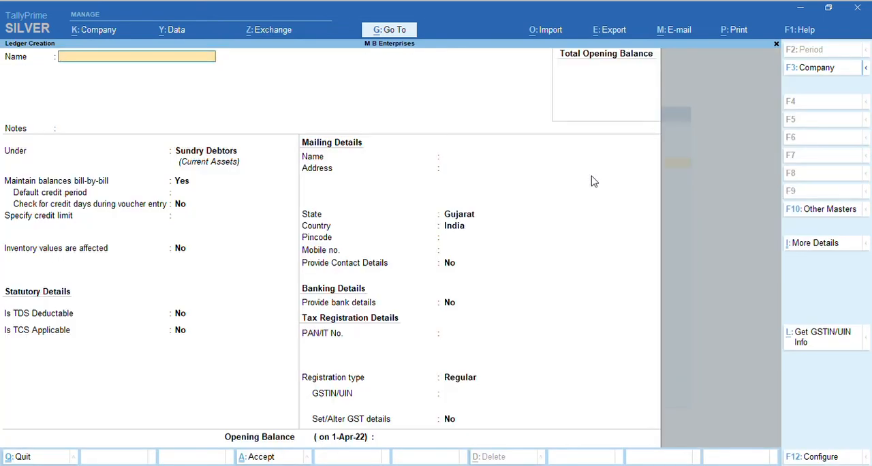
{"action": "type", "text": "CGST"}
{"action": "key", "text": "Return"}
{"action": "key", "text": "Return"}
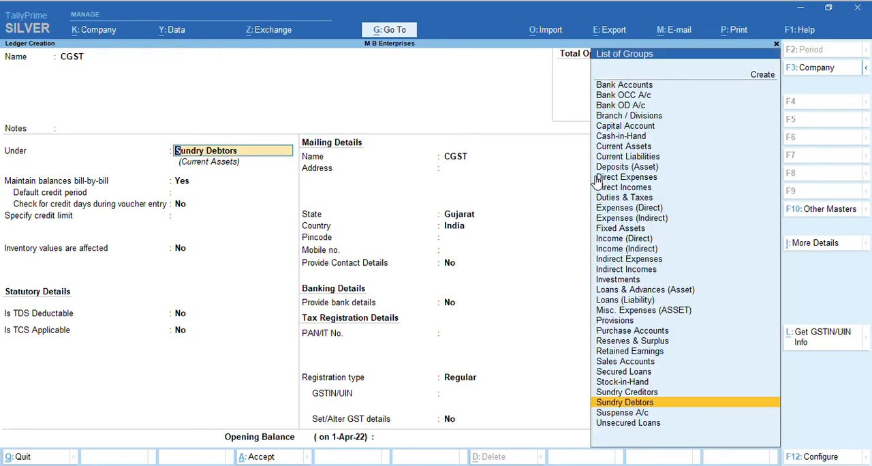
{"action": "type", "text": "DU"}
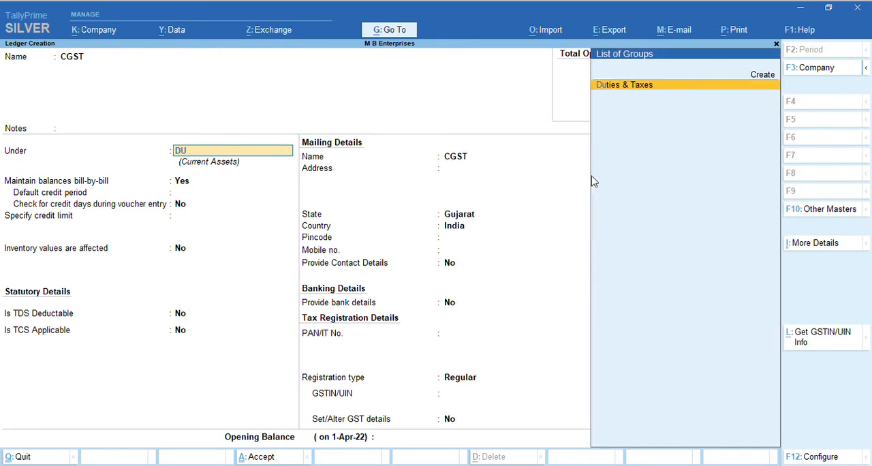
{"action": "key", "text": "Return"}
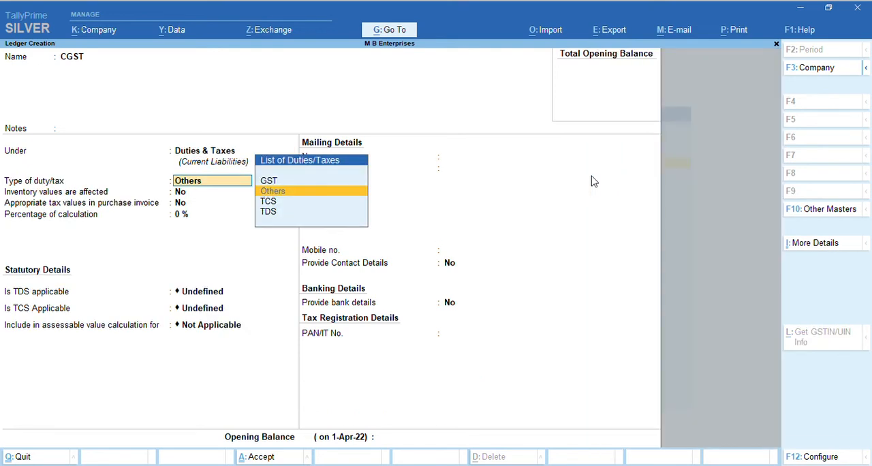
Set the duty type to GST and the tax type to Central Tax, keep the calculation percentage at 0 %, and save the ledger
{"action": "key", "text": "Up"}
{"action": "key", "text": "Return"}
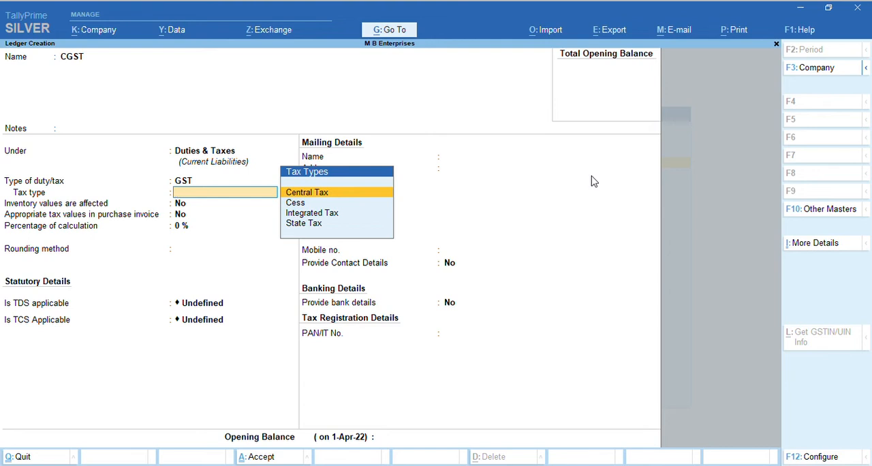
{"action": "key", "text": "Return"}
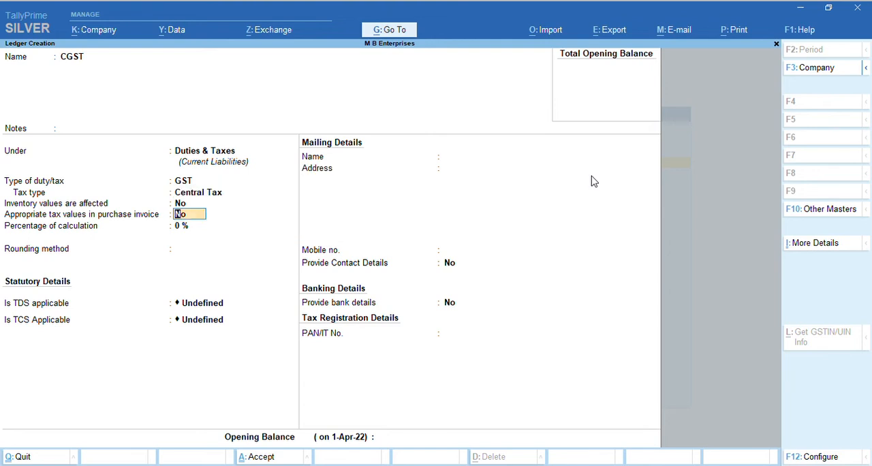
{"action": "key", "text": "Return"}
{"action": "key", "text": "Return"}
{"action": "key", "text": "ctrl"}
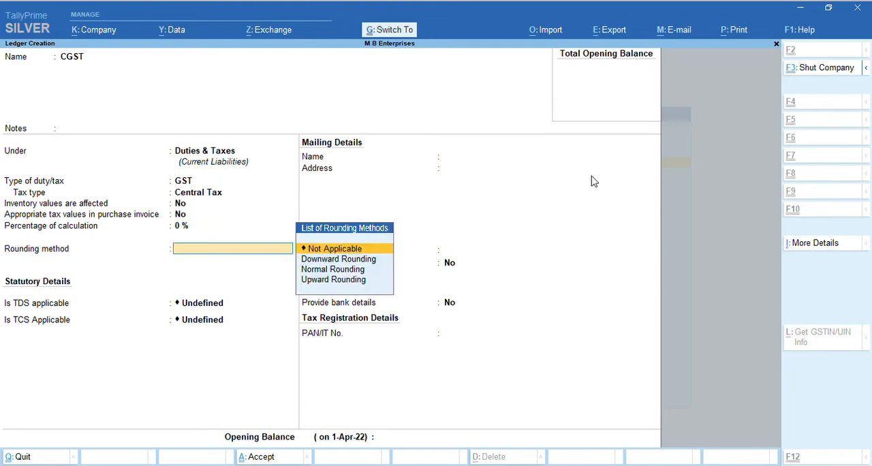
{"action": "key", "text": "BackSpace"}
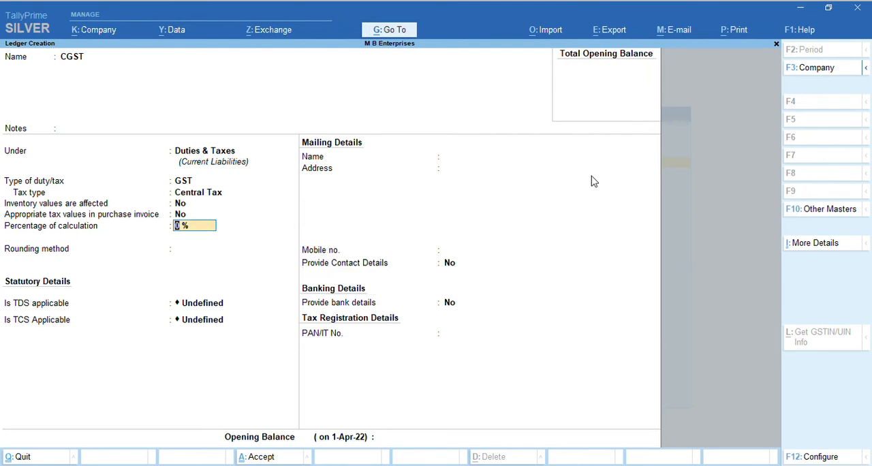
{"action": "key", "text": "ctrl+a"}
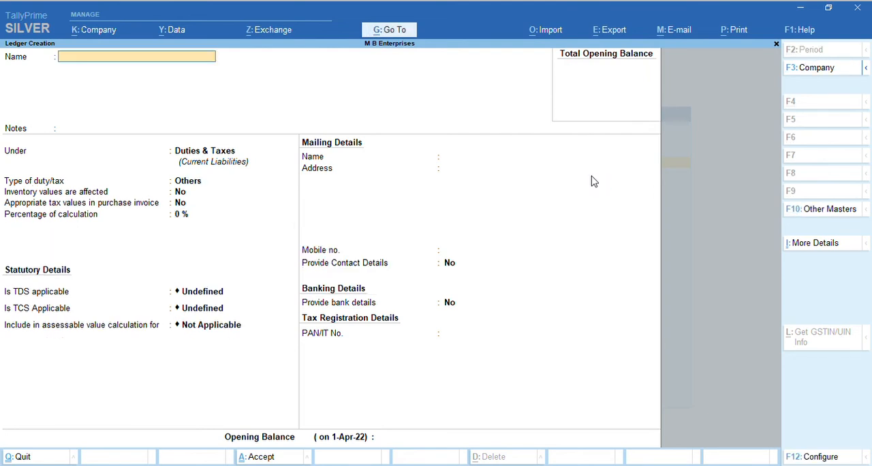
Name the next ledger SGST, leave its notes blank and keep it under Duties & Taxes
{"action": "type", "text": "SGST"}
{"action": "key", "text": "Return"}
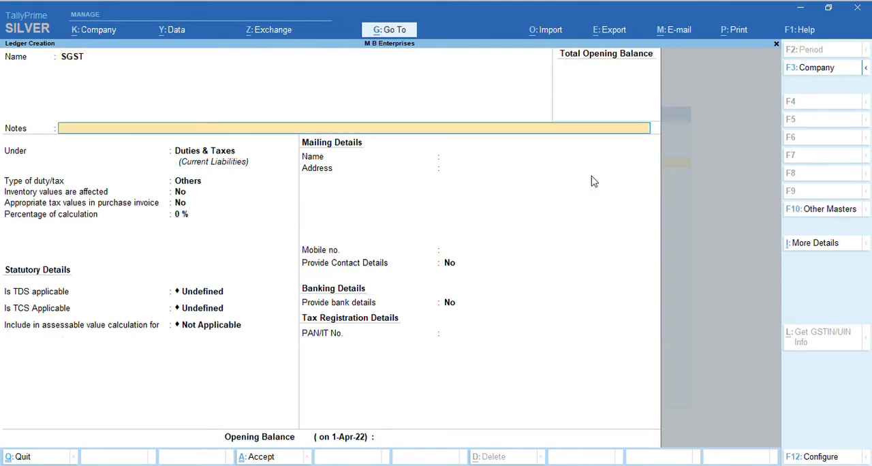
{"action": "key", "text": "Return"}
{"action": "key", "text": "Return"}
Set the SGST ledger's duty type to GST and its tax type to State Tax, and save it
{"action": "type", "text": "G"}
{"action": "key", "text": "Return"}
{"action": "key", "text": "Down"}
{"action": "key", "text": "Down"}
{"action": "key", "text": "Down"}
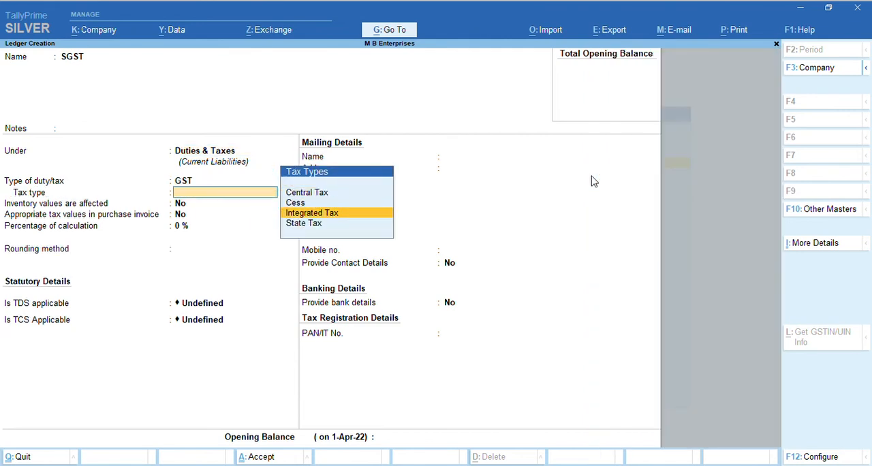
{"action": "key", "text": "Return"}
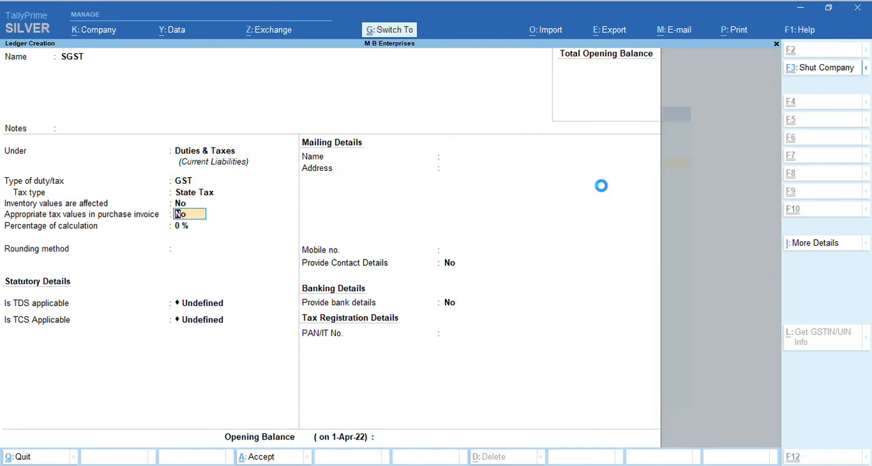
{"action": "key", "text": "ctrl+a"}
Name another ledger IGST, leave its notes blank and keep it under Duties & Taxes
{"action": "type", "text": "IGST"}
{"action": "key", "text": "Return"}
{"action": "key", "text": "Return"}
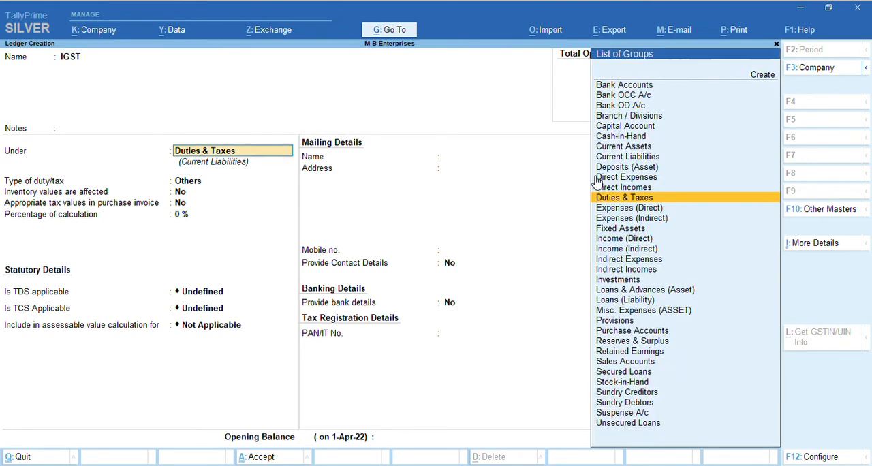
{"action": "key", "text": "Return"}
Set the IGST ledger's duty type to GST and its tax type to Integrated Tax, and save it
{"action": "type", "text": "G"}
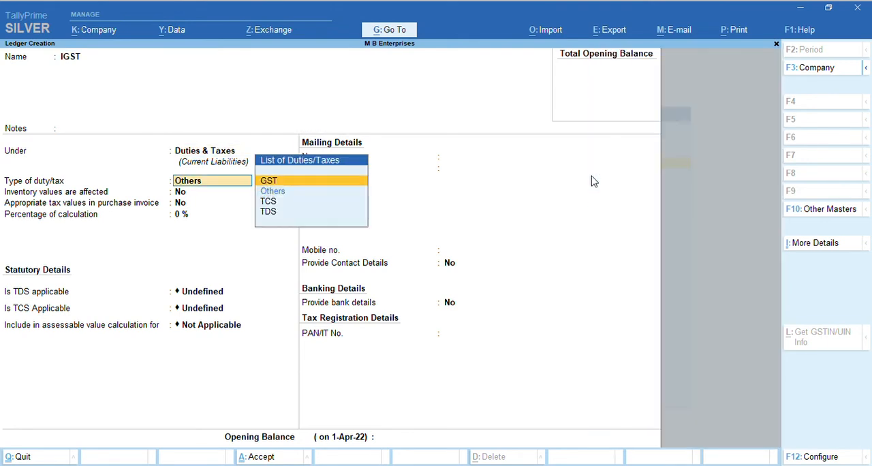
{"action": "key", "text": "Return"}
{"action": "key", "text": "Down"}
{"action": "key", "text": "Down"}
{"action": "key", "text": "Return"}
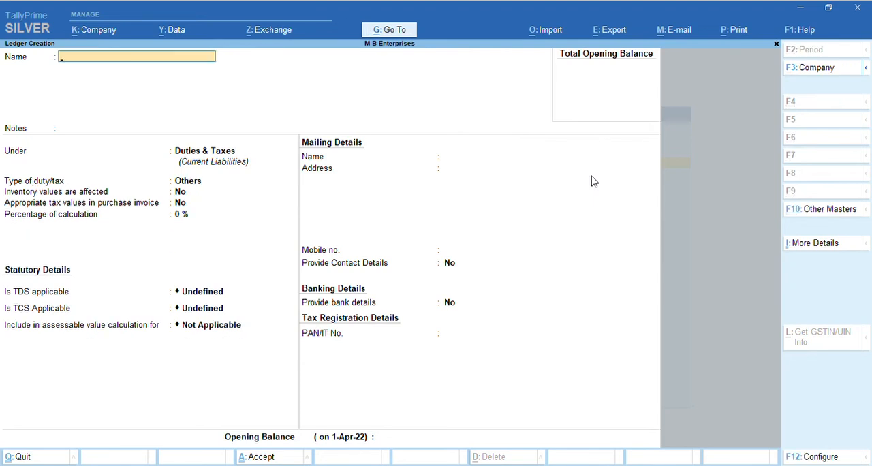
{"action": "type", "text": "UT GST  SGST"}
{"action": "key", "text": "BackSpace"}
{"action": "key", "text": "BackSpace"}
{"action": "key", "text": "BackSpace"}
{"action": "key", "text": "BackSpace"}
{"action": "key", "text": "BackSpace"}
{"action": "key", "text": "BackSpace"}
{"action": "key", "text": "BackSpace"}
{"action": "key", "text": "BackSpace"}
{"action": "key", "text": "BackSpace"}
{"action": "key", "text": "BackSpace"}
{"action": "key", "text": "BackSpace"}
{"action": "key", "text": "BackSpace"}
{"action": "key", "text": "Escape"}
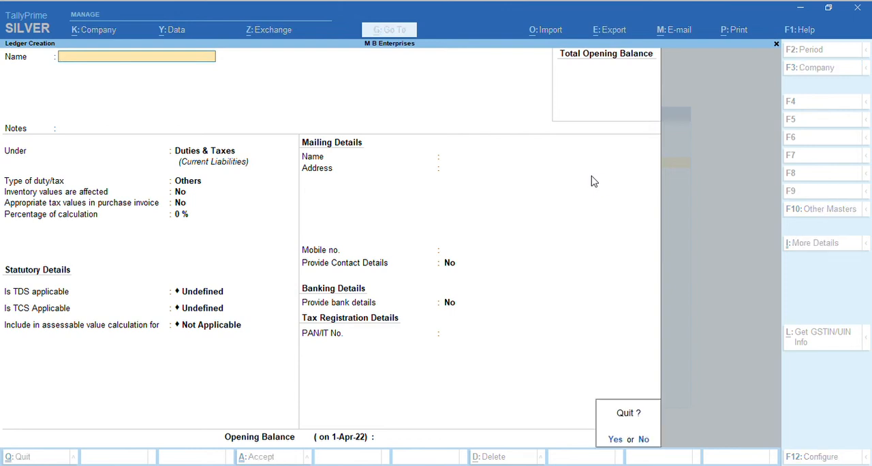
{"action": "key", "text": "y"}
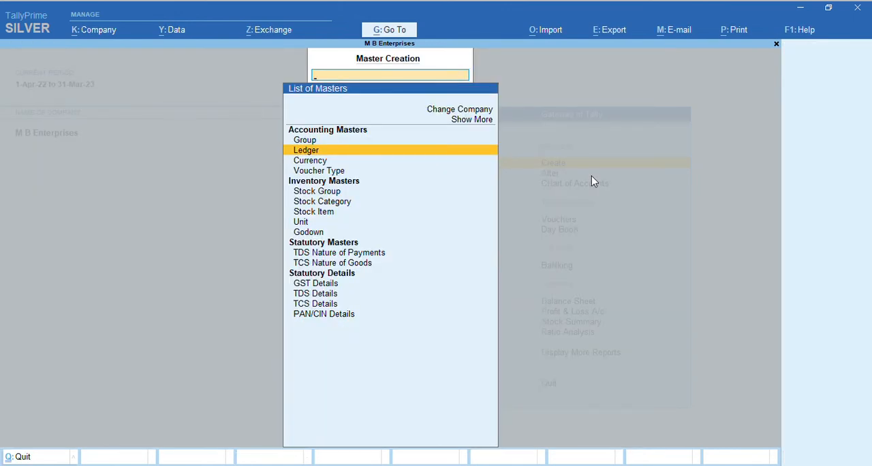
Create a ledger named SALE, leave its notes blank and place it under Sales Accounts
{"action": "key", "text": "Return"}
{"action": "type", "text": "SALE"}
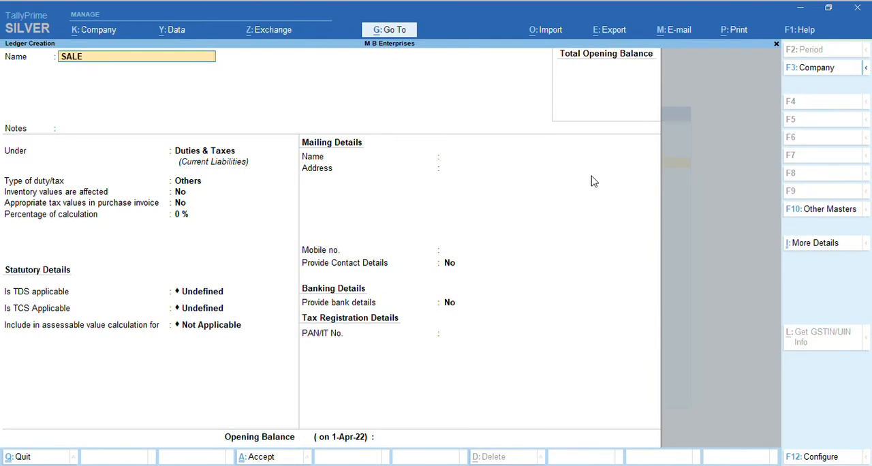
{"action": "key", "text": "Return"}
{"action": "key", "text": "Return"}
{"action": "type", "text": "SALE"}
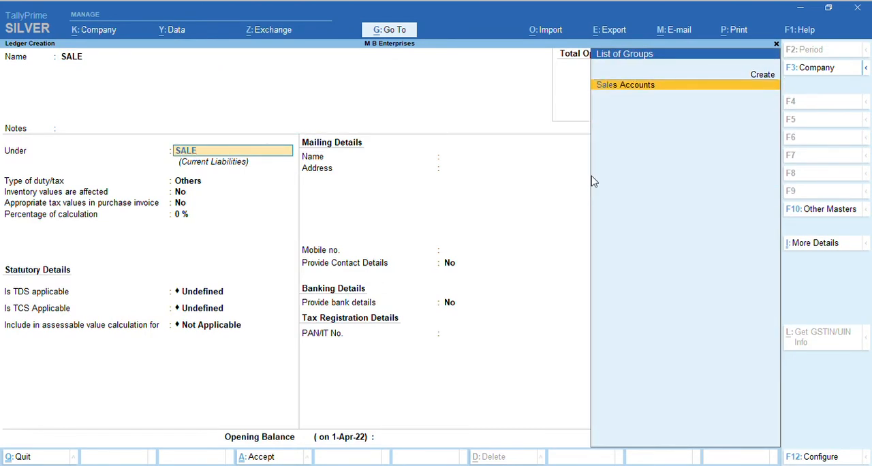
{"action": "key", "text": "Return"}
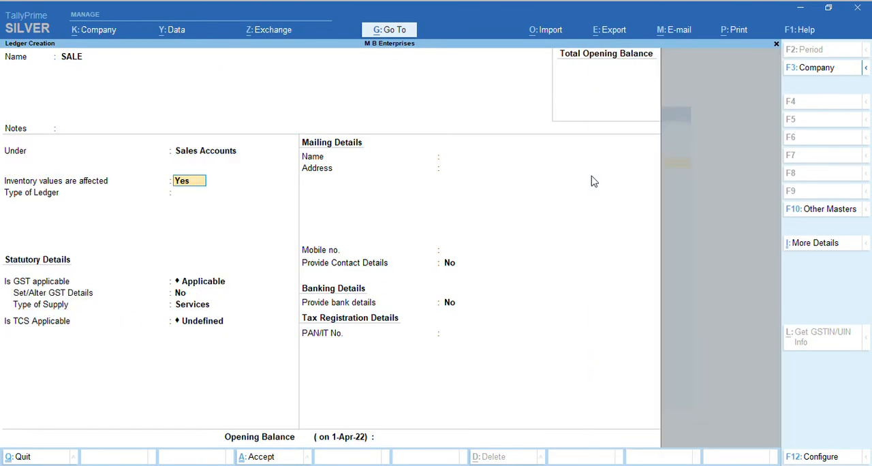
Keep GST applicable for the SALE ledger, set its type of supply to Goods, and save it
{"action": "key", "text": "Return"}
{"action": "key", "text": "Return"}
{"action": "key", "text": "Return"}
{"action": "key", "text": "Return"}
{"action": "key", "text": "Up"}
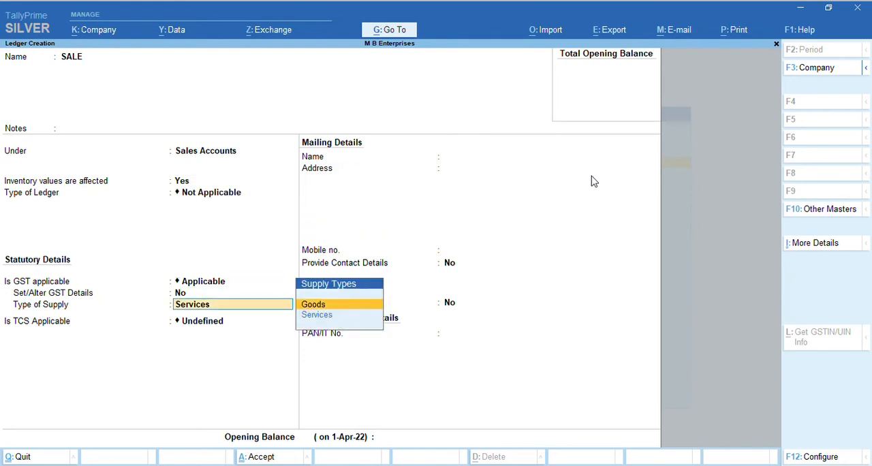
{"action": "key", "text": "Return"}
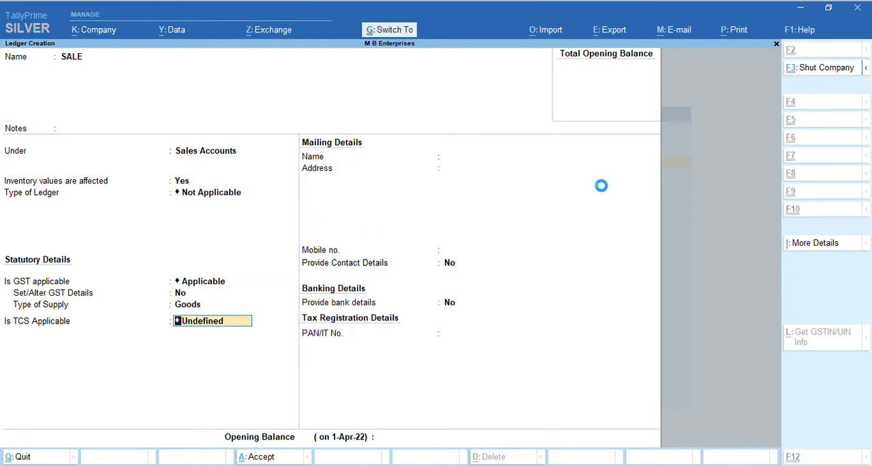
{"action": "key", "text": "ctrl+a"}
Name the next ledger PURCHASE, leave its notes blank and place it under Purchase Accounts
{"action": "type", "text": "PURC"}
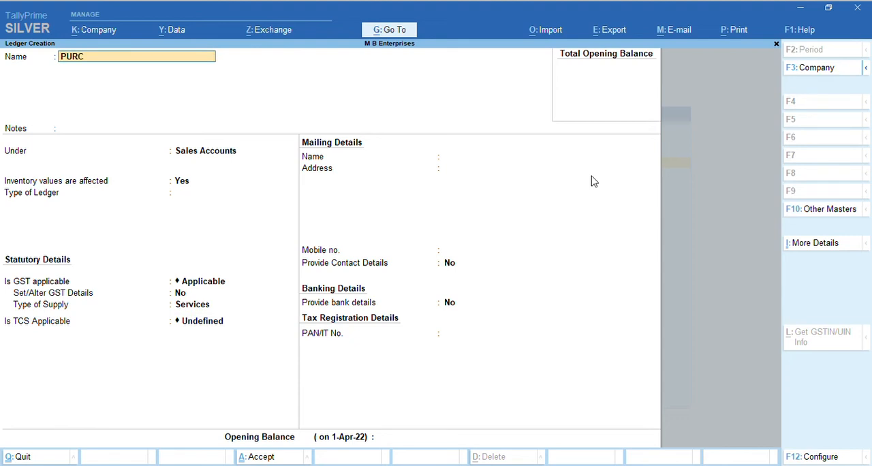
{"action": "type", "text": "HASE"}
{"action": "key", "text": "Return"}
{"action": "key", "text": "Return"}
{"action": "type", "text": "pur"}
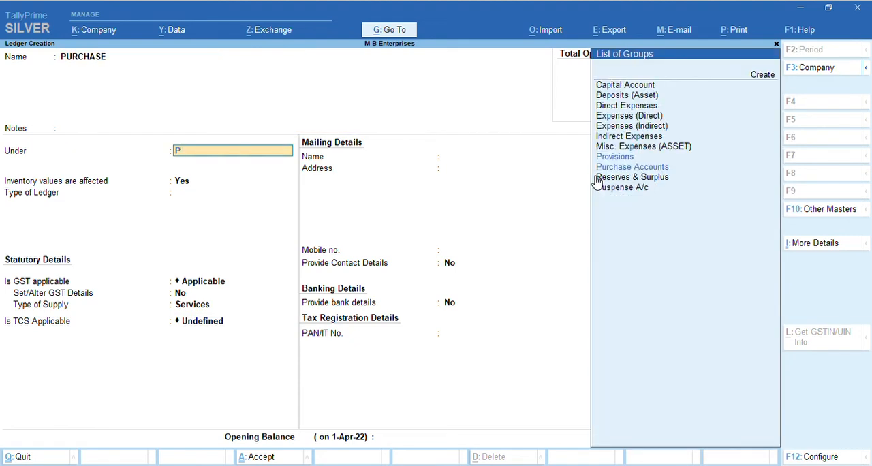
{"action": "key", "text": "Return"}
Set the PURCHASE ledger's type of supply to Goods, save it, and return to the Gateway of Tally
{"action": "key", "text": "Return"}
{"action": "key", "text": "Return"}
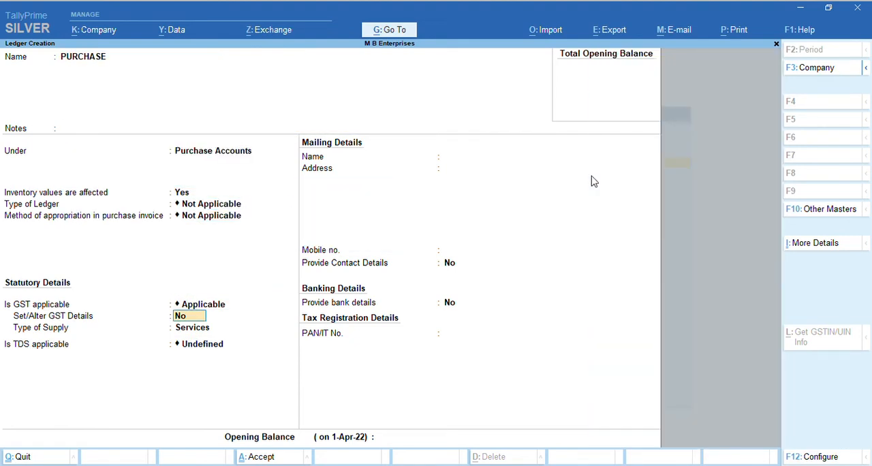
{"action": "key", "text": "Return"}
{"action": "key", "text": "Up"}
{"action": "key", "text": "Return"}
{"action": "key", "text": "ctrl+a"}
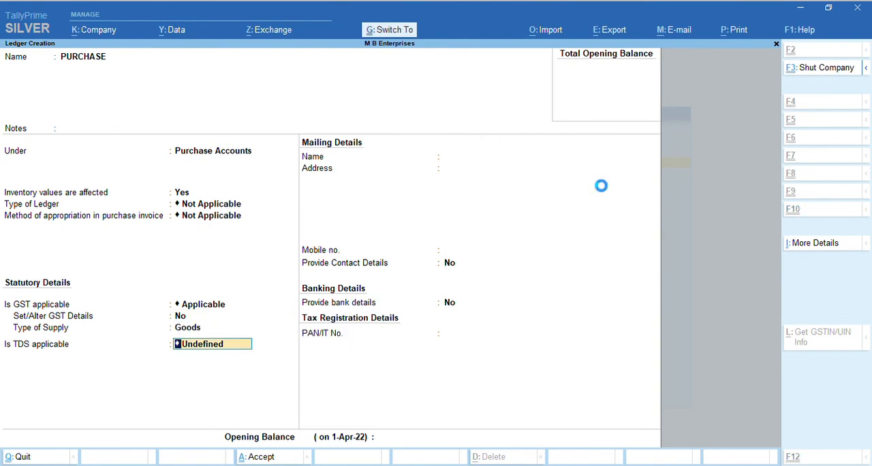
{"action": "key", "text": "Escape"}
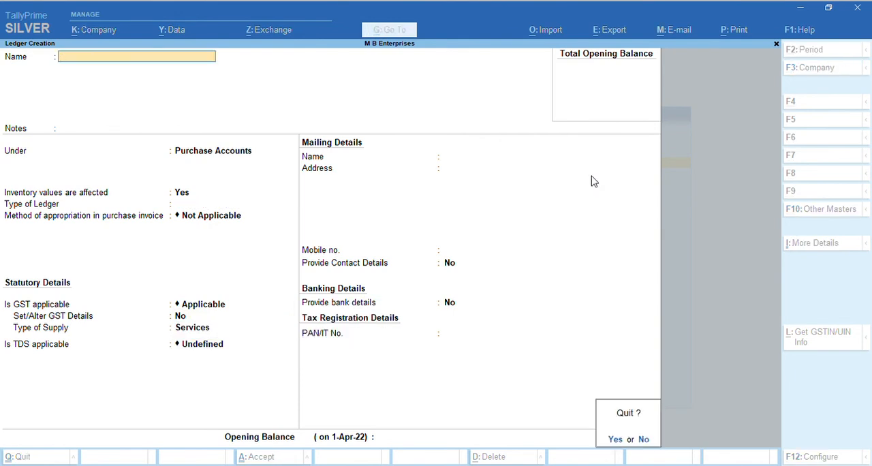
{"action": "key", "text": "y"}
{"action": "key", "text": "Escape"}
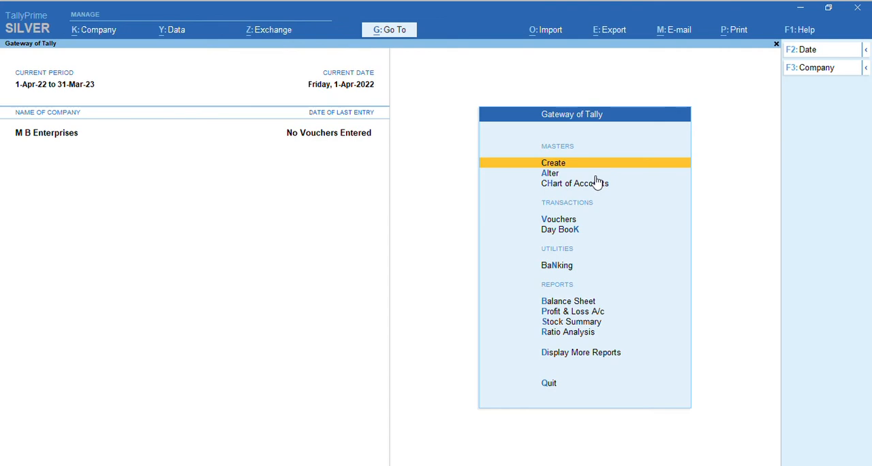
{"action": "key", "text": "Return"}
{"action": "key", "text": "Down"}
{"action": "key", "text": "Return"}
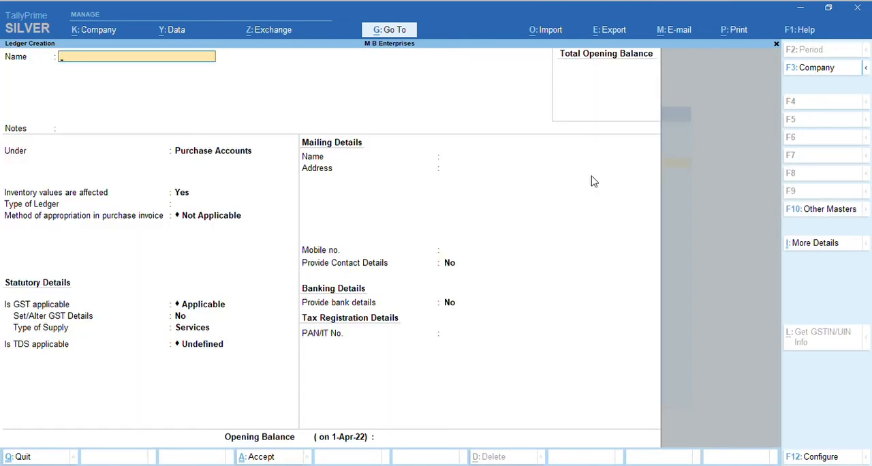
{"action": "key", "text": "Escape"}
{"action": "key", "text": "Return"}
{"action": "key", "text": "Escape"}
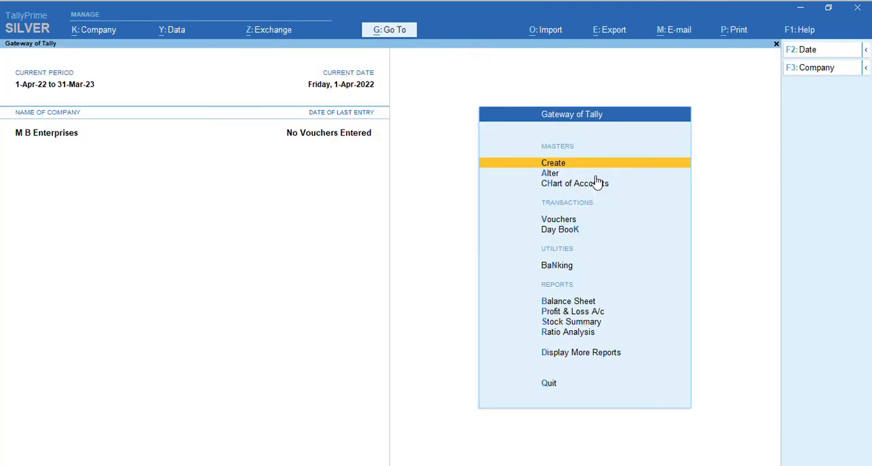
{"action": "key", "text": "Down"}
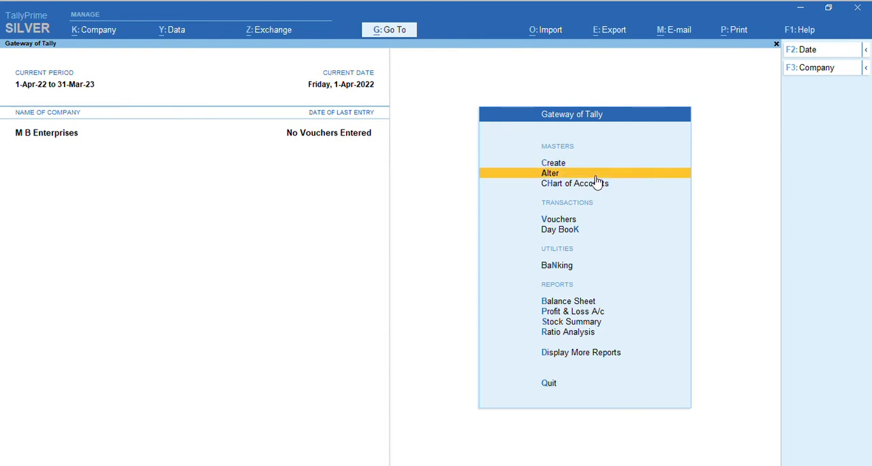
{"action": "key", "text": "Up"}
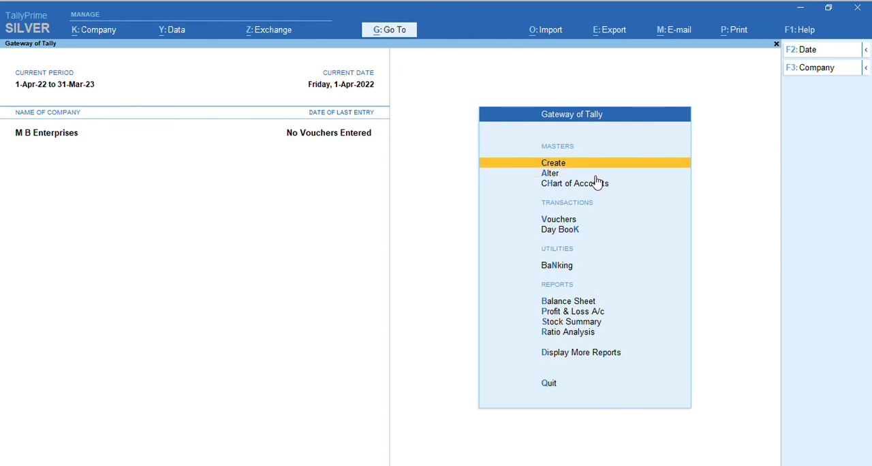
{"action": "key", "text": "Return"}
{"action": "key", "text": "Down"}
{"action": "key", "text": "Down"}
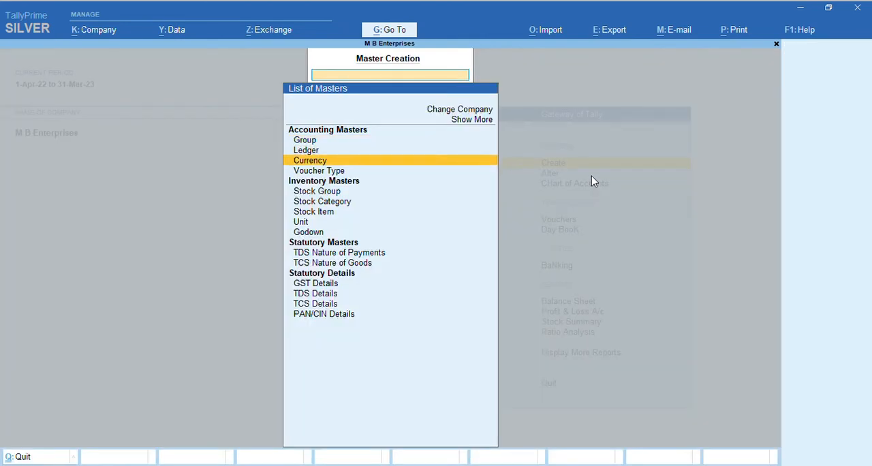
{"action": "key", "text": "Down"}
{"action": "key", "text": "Down"}
{"action": "key", "text": "Up"}
{"action": "key", "text": "Up"}
{"action": "key", "text": "Escape"}
Start a stock item named ABC with part number 1234, leaving the description blank and the default invoicing ledgers unmodified
{"action": "key", "text": "Return"}
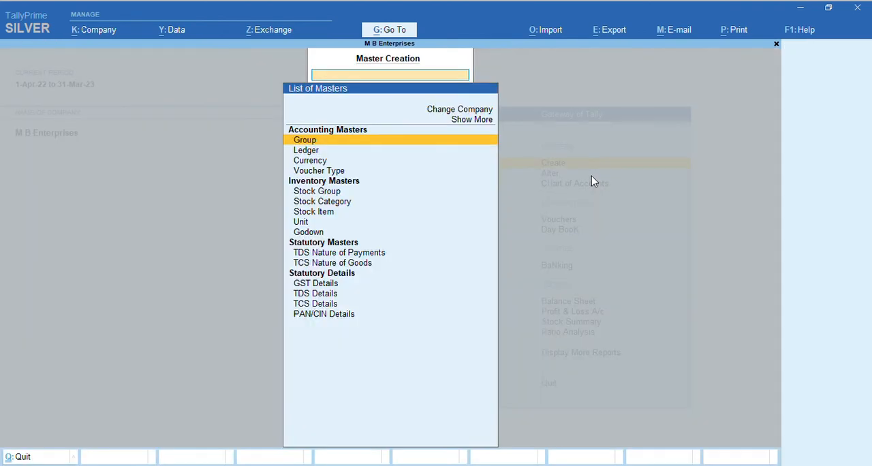
{"action": "key", "text": "Down"}
{"action": "key", "text": "Down"}
{"action": "key", "text": "Down"}
{"action": "key", "text": "Down"}
{"action": "key", "text": "Down"}
{"action": "key", "text": "Down"}
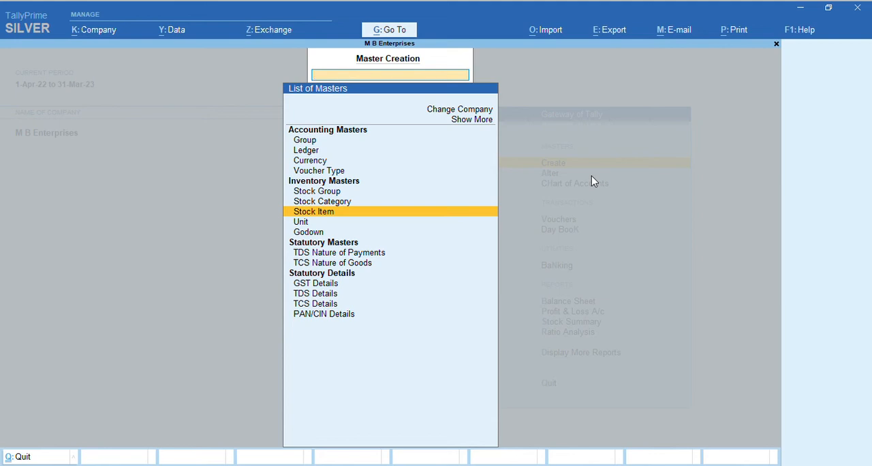
{"action": "key", "text": "Return"}
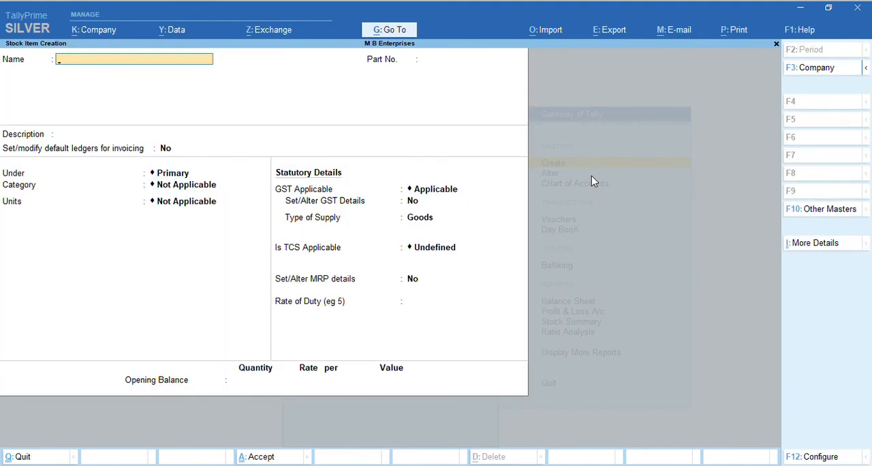
{"action": "type", "text": "ABC"}
{"action": "key", "text": "Return"}
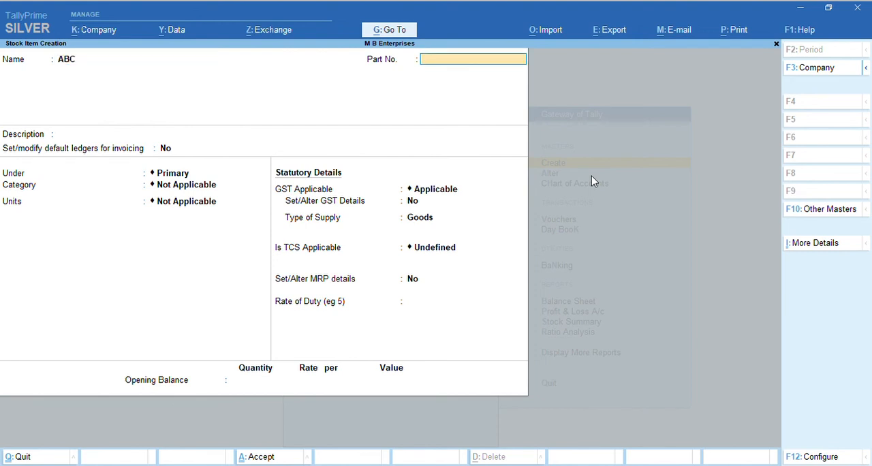
{"action": "type", "text": "1234"}
{"action": "key", "text": "Return"}
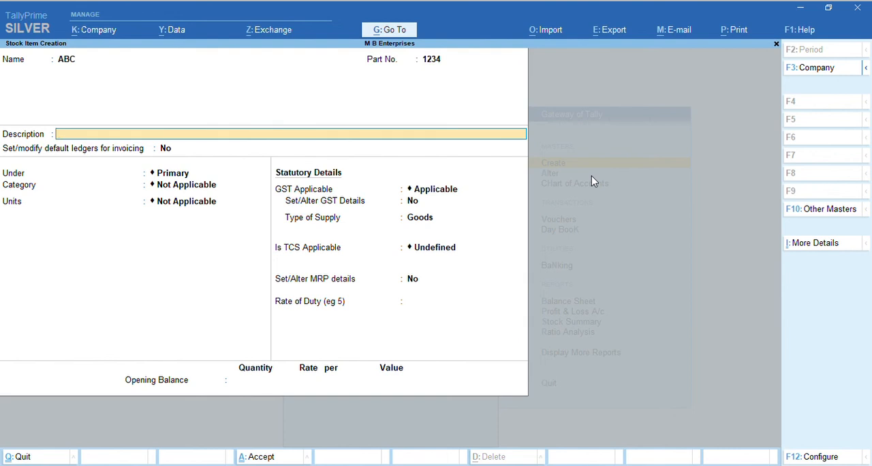
{"action": "key", "text": "Return"}
{"action": "key", "text": "Return"}
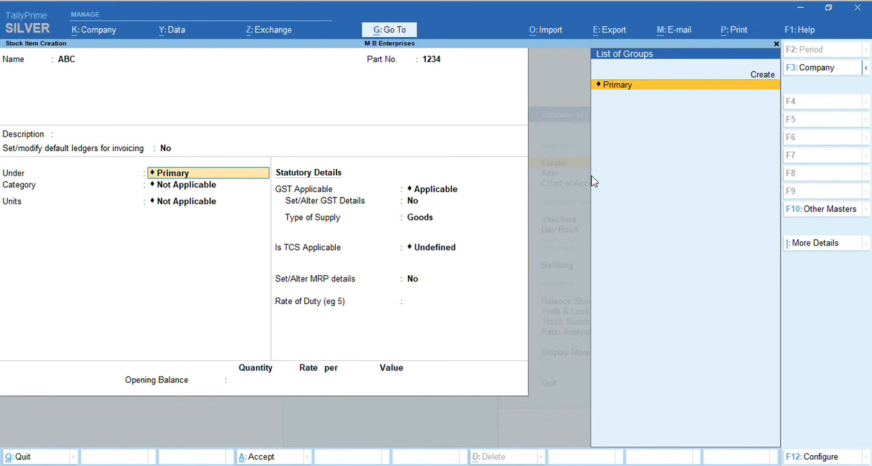
{"action": "key", "text": "alt+c"}
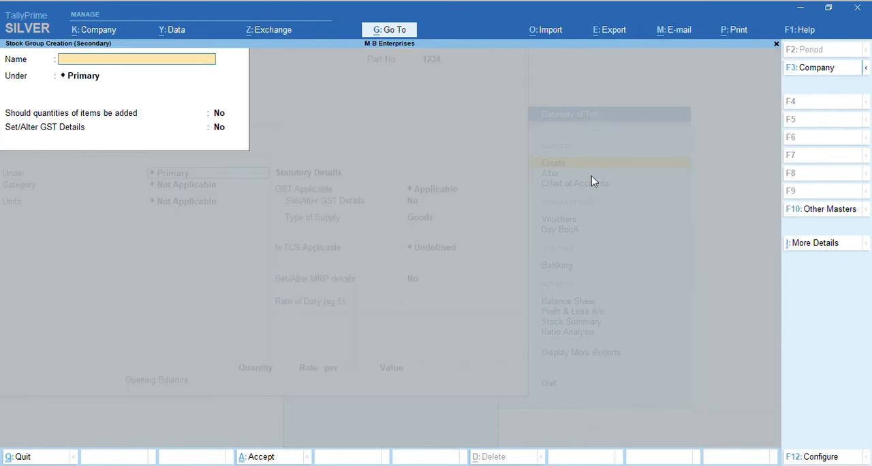
{"action": "key", "text": "Escape"}
{"action": "key", "text": "y"}
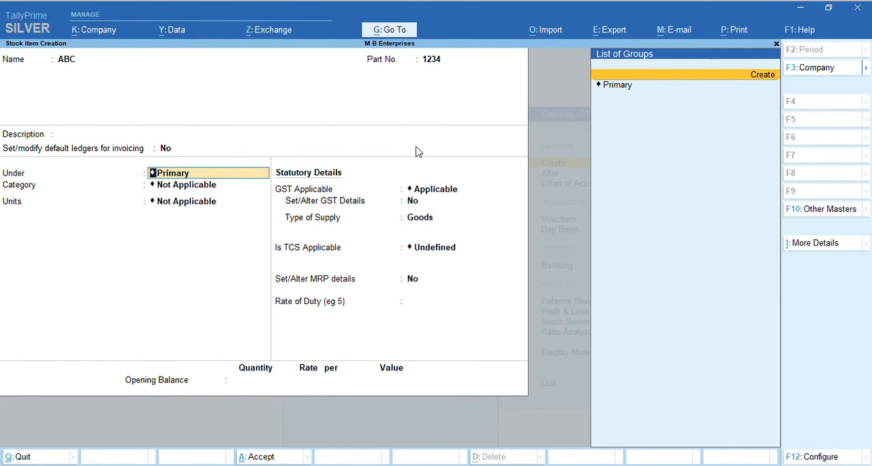
Keep the item's category Not Applicable and start a simple unit KGS with no formal name and quantity code KGS-KILOGRAMS
{"action": "left_click", "coordinate": [164, 189]}
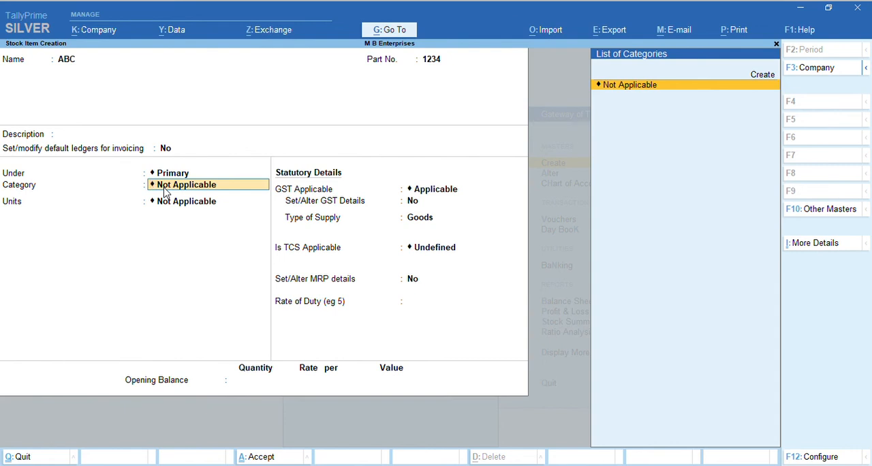
{"action": "key", "text": "Return"}
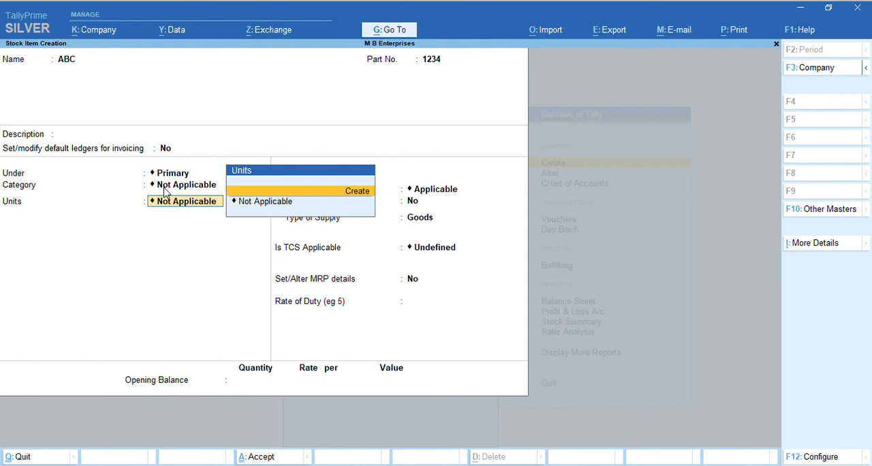
{"action": "key", "text": "Return"}
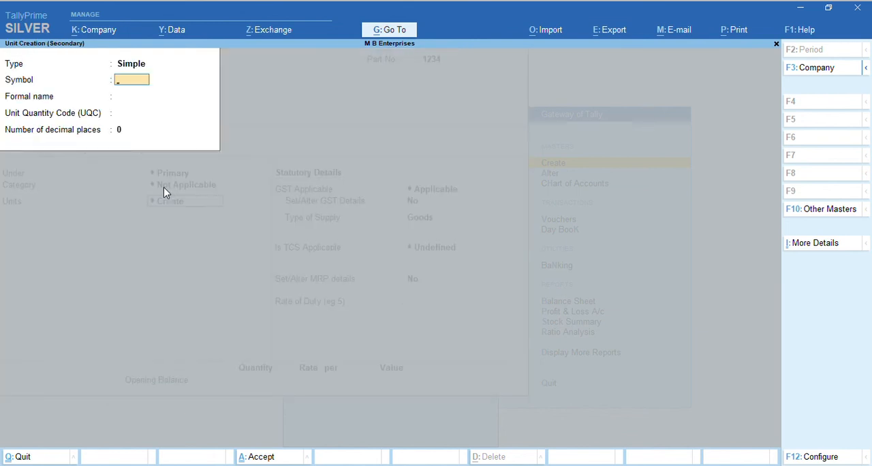
{"action": "type", "text": "KGS"}
{"action": "key", "text": "Return"}
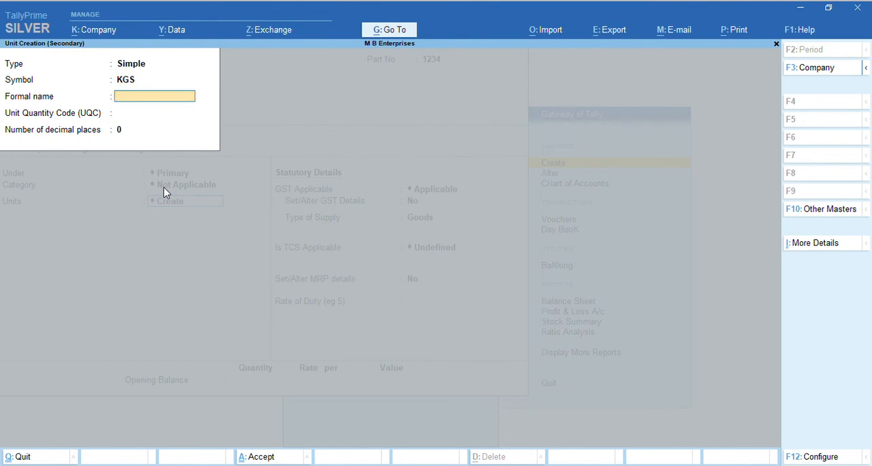
{"action": "key", "text": "Return"}
{"action": "type", "text": "KIL"}
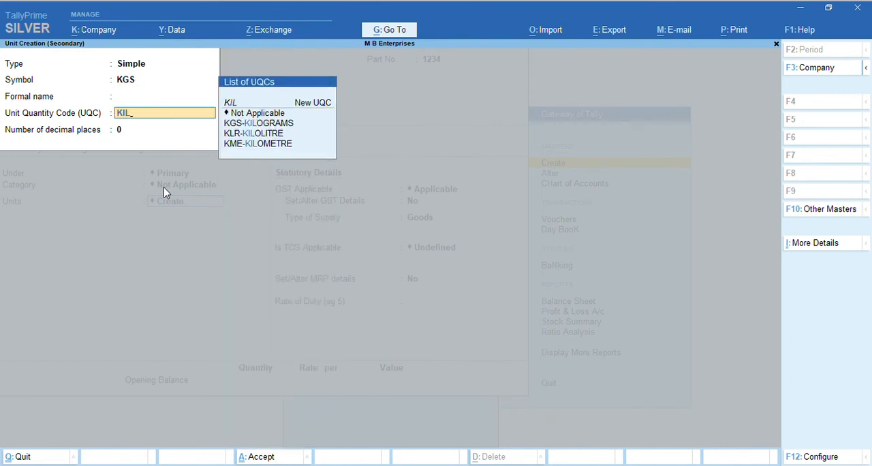
{"action": "key", "text": "Down"}
{"action": "key", "text": "Return"}
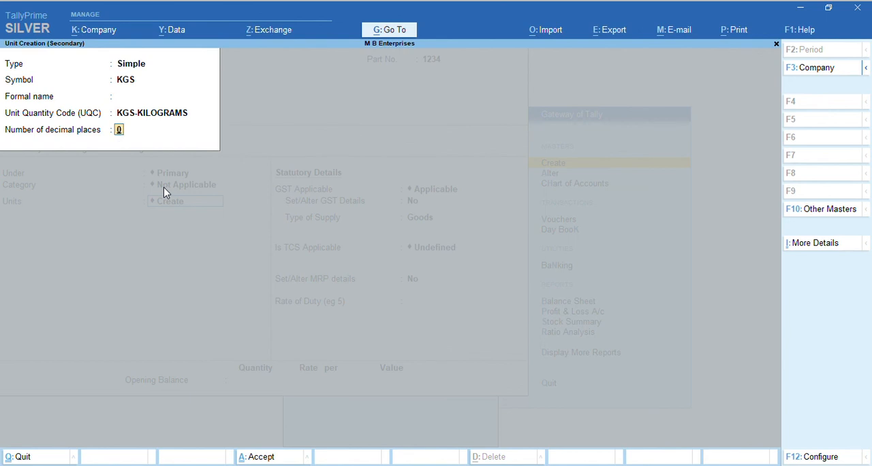
Reselect KGS-KILOGRAMS as the new unit's quantity code
{"action": "type", "text": "."}
{"action": "key", "text": "Up"}
{"action": "type", "text": "2"}
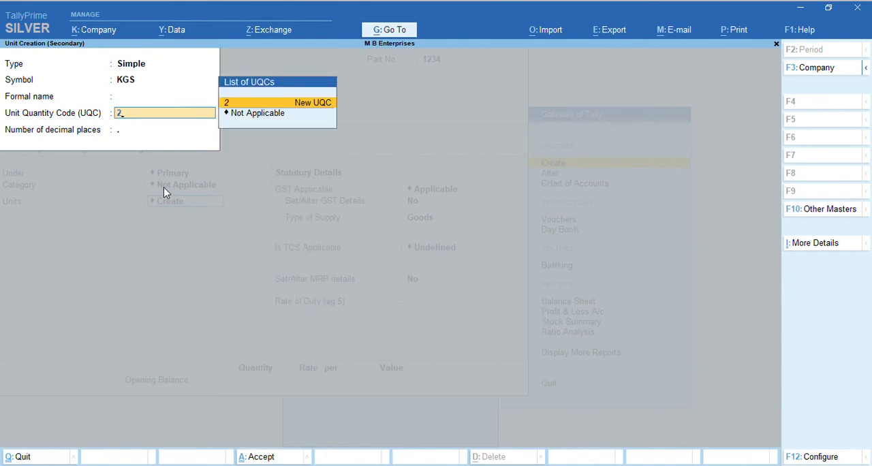
{"action": "key", "text": "BackSpace"}
{"action": "type", "text": "Kl"}
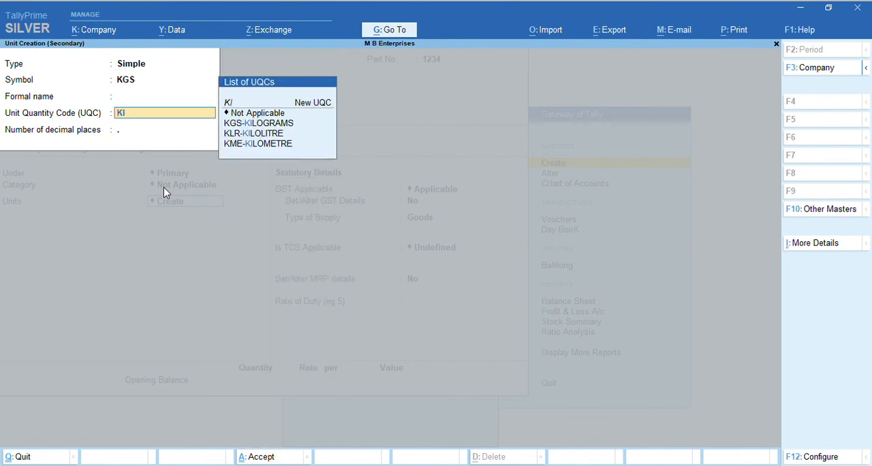
{"action": "key", "text": "Down"}
{"action": "key", "text": "Return"}
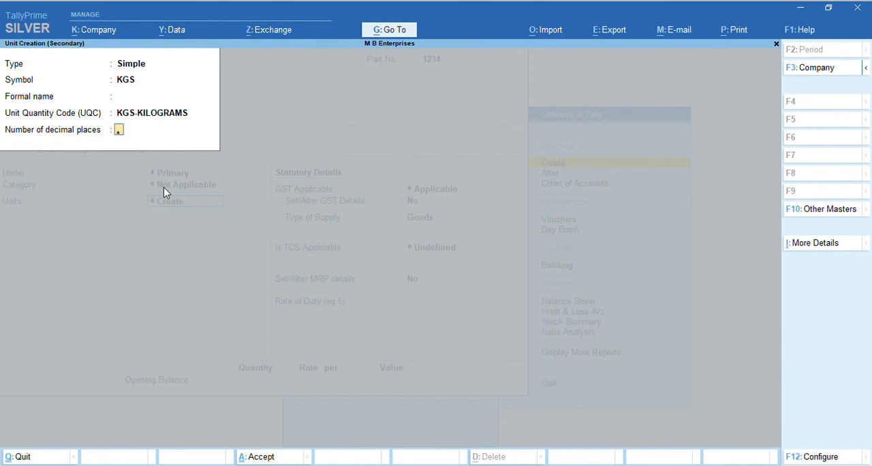
Set the KGS unit to 2 decimal places, save it, and keep the item's alternate units Not Applicable
{"action": "type", "text": "2"}
{"action": "key", "text": "Return"}
{"action": "key", "text": "Return"}
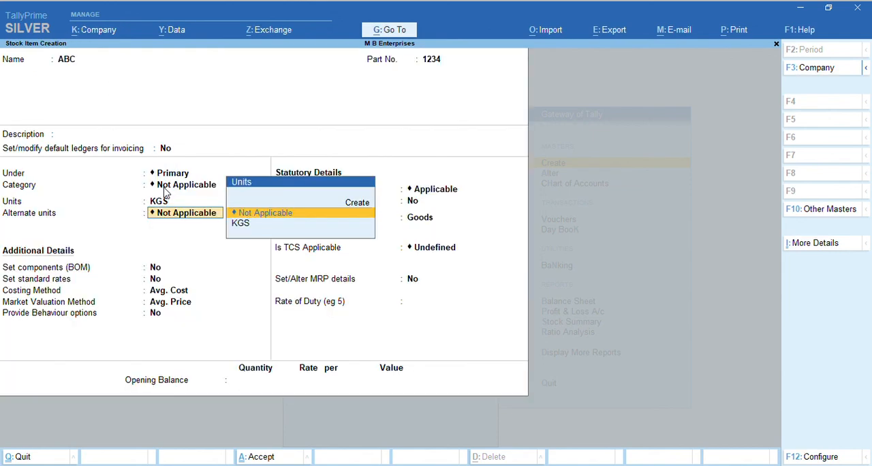
{"action": "key", "text": "Return"}
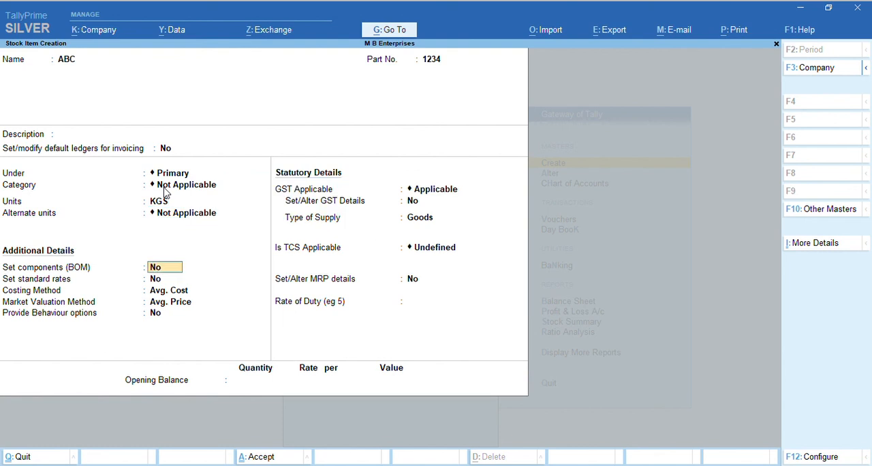
Keep components and standard rates No, costing method Avg. Cost, market valuation Avg. Price and behaviour options No for stock item ABC
{"action": "key", "text": "Return"}
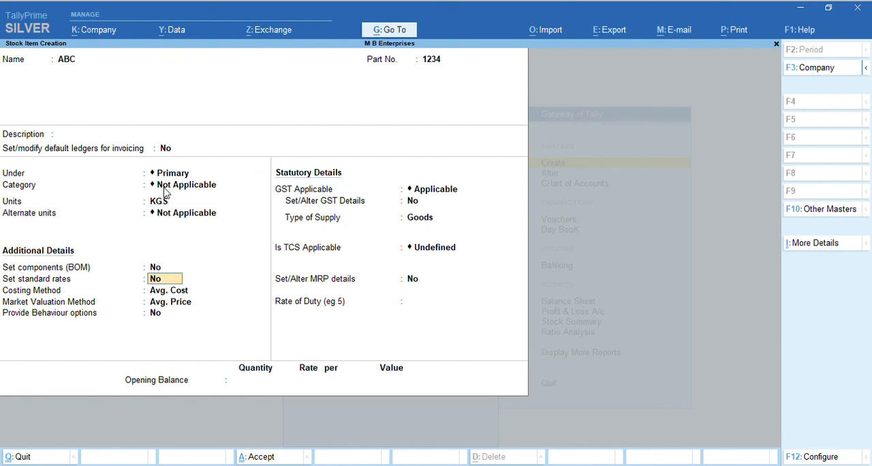
{"action": "key", "text": "Return"}
{"action": "key", "text": "Return"}
{"action": "key", "text": "Return"}
{"action": "key", "text": "Return"}
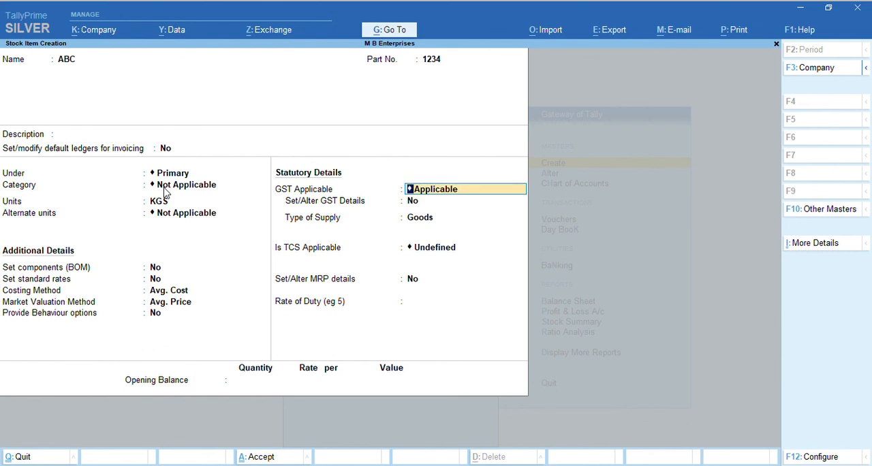
Keep GST as Applicable for the stock item and set Set/Alter GST Details to Yes
{"action": "key", "text": "Return"}
{"action": "key", "text": "BackSpace"}
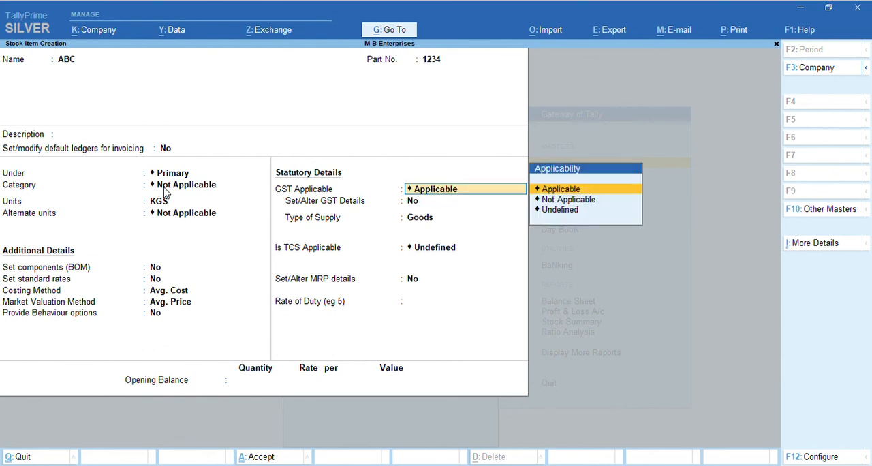
{"action": "key", "text": "Return"}
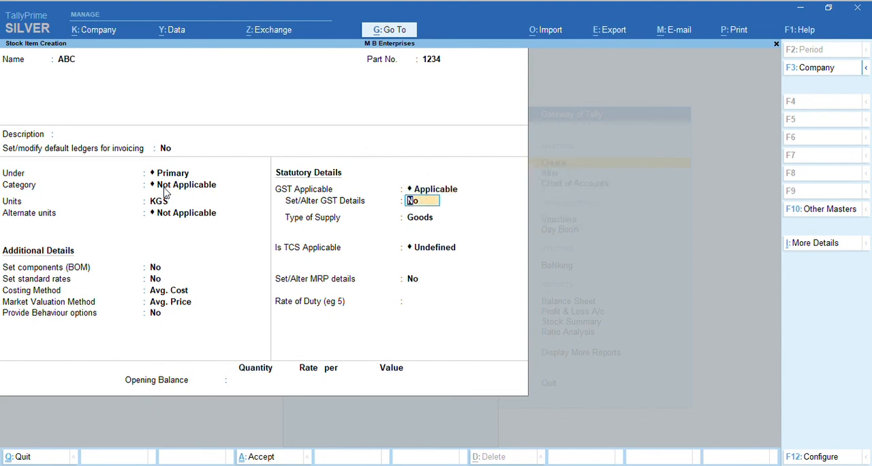
{"action": "key", "text": "y"}
{"action": "key", "text": "Return"}
{"action": "key", "text": "Escape"}
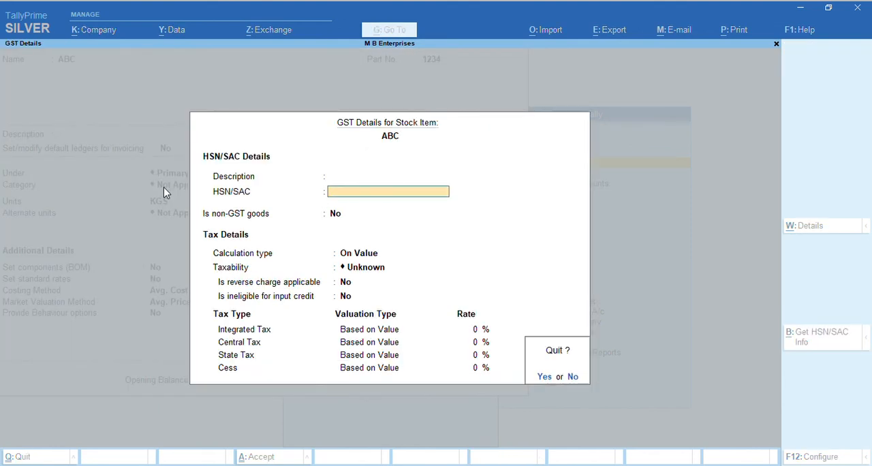
{"action": "key", "text": "Return"}
{"action": "key", "text": "Return"}
{"action": "key", "text": "Return"}
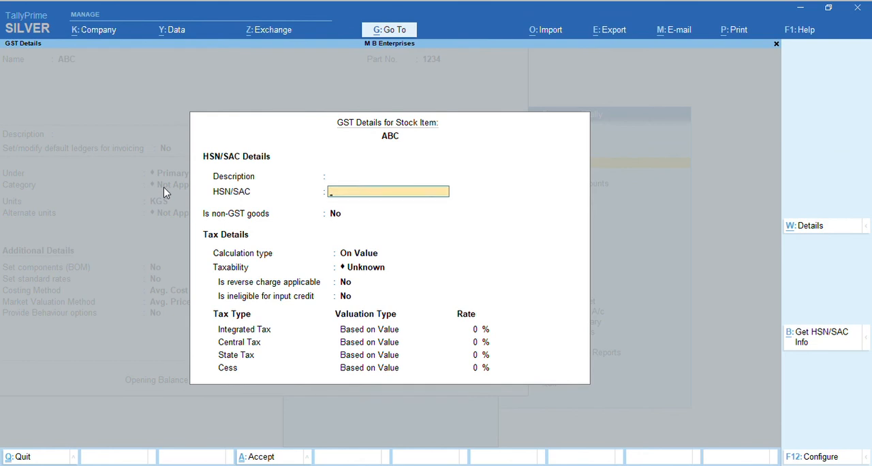
{"action": "type", "text": "1234574"}
{"action": "key", "text": "Return"}
{"action": "key", "text": "Return"}
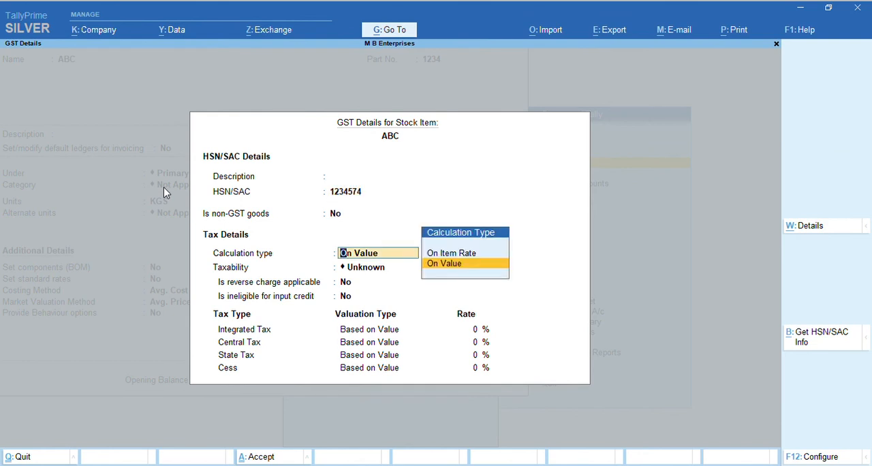
{"action": "key", "text": "Return"}
{"action": "key", "text": "Down"}
{"action": "key", "text": "Down"}
{"action": "key", "text": "Down"}
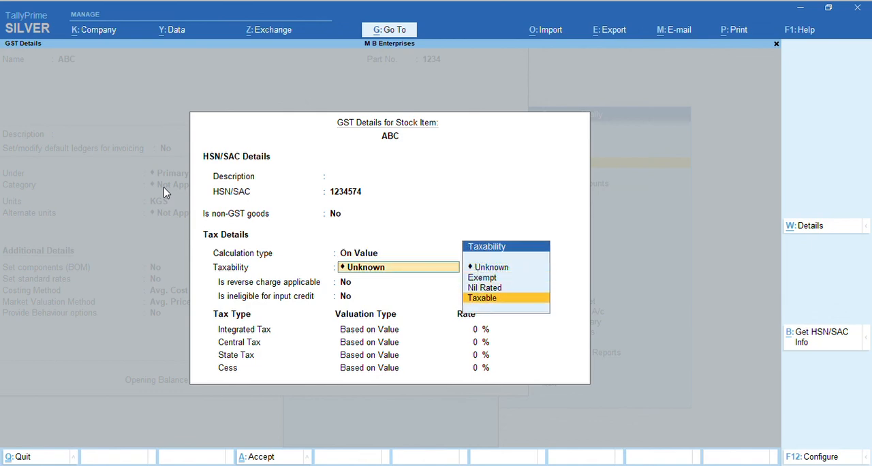
{"action": "key", "text": "F12"}
{"action": "key", "text": "Escape"}
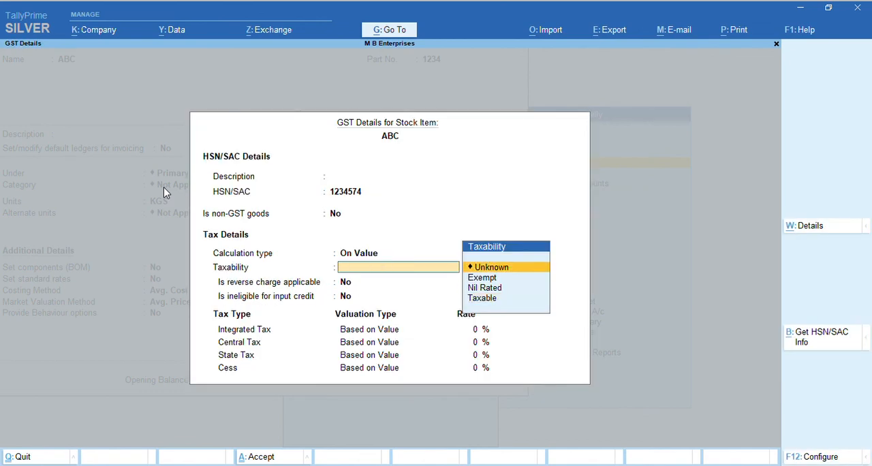
{"action": "key", "text": "Escape"}
{"action": "key", "text": "y"}
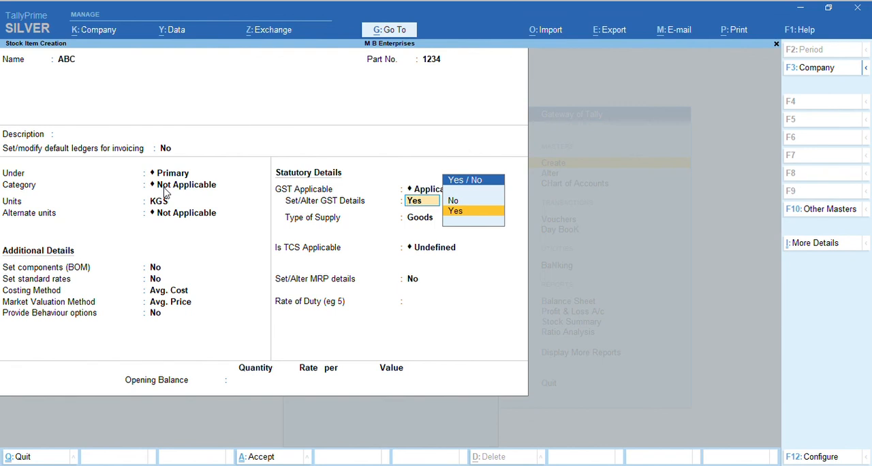
Open the item's GST details and configure HSN/SAC details, type of goods, reverse charge, ineligible credit, valuation type and all GST tax types to No
{"action": "key", "text": "Return"}
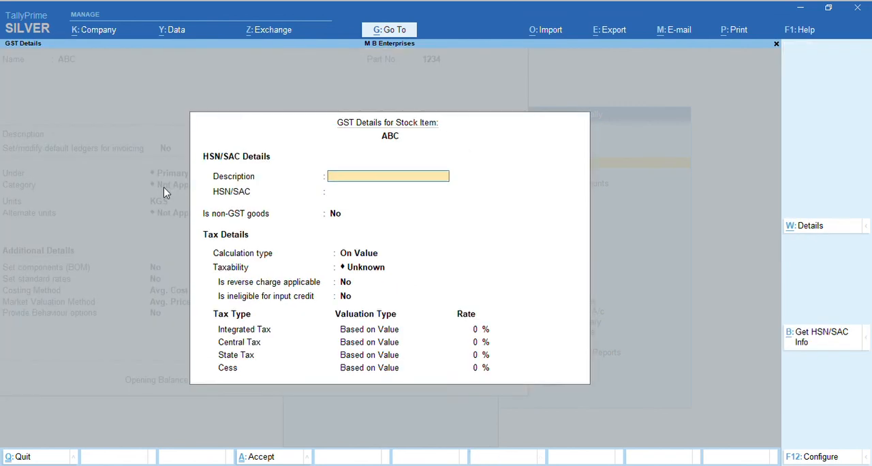
{"action": "key", "text": "F12"}
{"action": "type", "text": "n"}
{"action": "key", "text": "Return"}
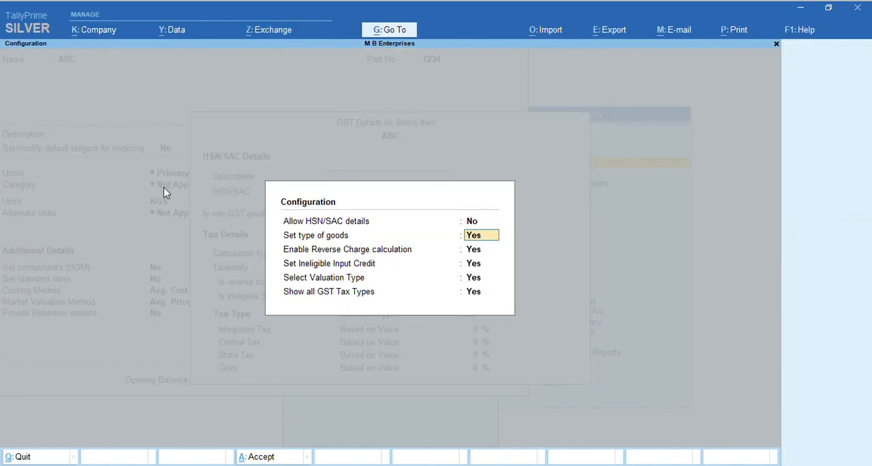
{"action": "type", "text": "n"}
{"action": "key", "text": "Return"}
{"action": "type", "text": "n"}
{"action": "key", "text": "Return"}
{"action": "type", "text": "n"}
{"action": "key", "text": "Return"}
{"action": "type", "text": "n"}
{"action": "key", "text": "Return"}
{"action": "type", "text": "n"}
{"action": "key", "text": "Return"}
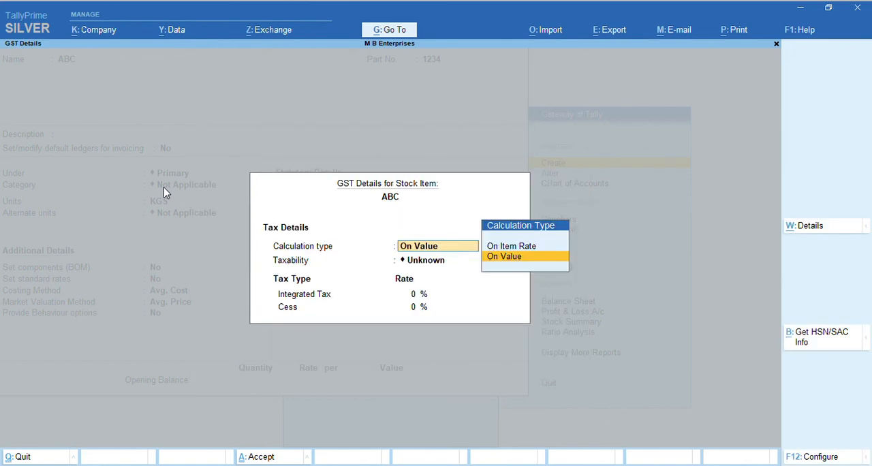
Reopen the item's GST details and configure Allow HSN/SAC details and Show all GST Tax Types to Yes, keeping the other options No
{"action": "key", "text": "Escape"}
{"action": "key", "text": "Escape"}
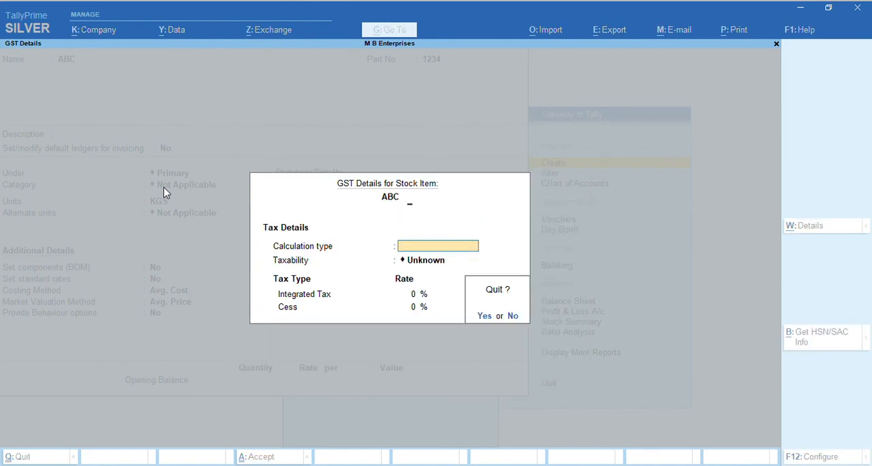
{"action": "key", "text": "Return"}
{"action": "key", "text": "Return"}
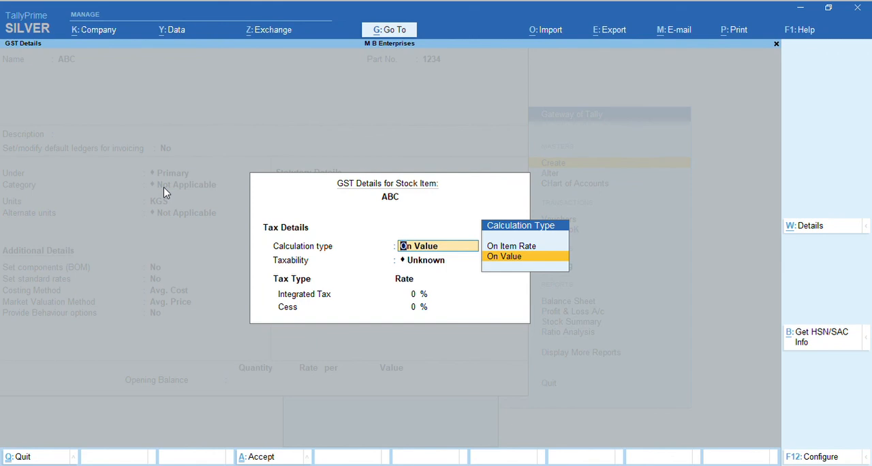
{"action": "left_click", "coordinate": [825, 458]}
{"action": "key", "text": "y"}
{"action": "key", "text": "Return"}
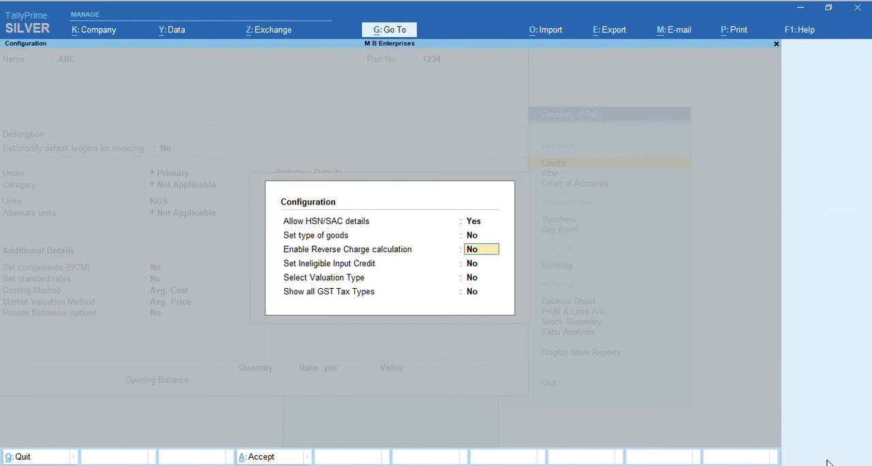
{"action": "key", "text": "Return"}
{"action": "key", "text": "Return"}
{"action": "key", "text": "Return"}
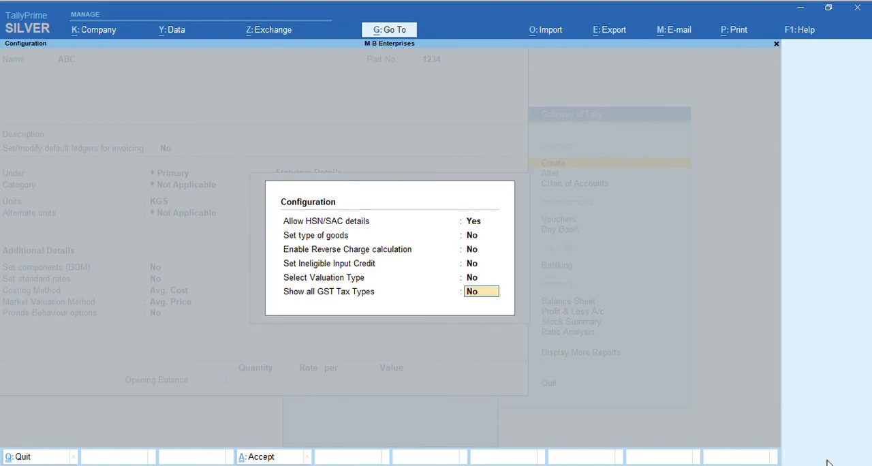
{"action": "type", "text": "y"}
{"action": "key", "text": "Return"}
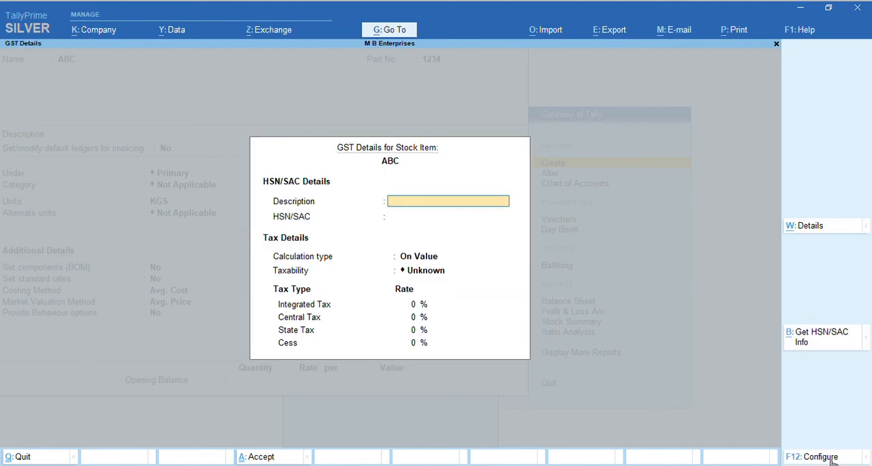
Leave the HSN description blank, enter HSN/SAC 123465, keep calculation type On Value and set taxability to Taxable
{"action": "key", "text": "Return"}
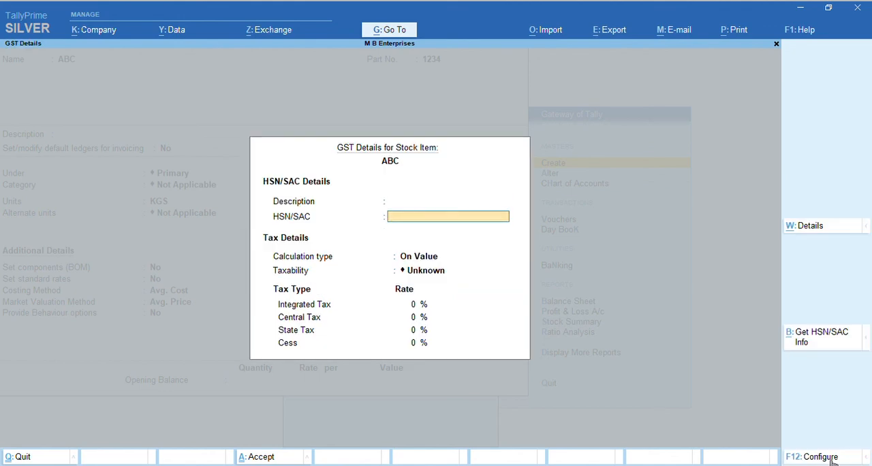
{"action": "type", "text": "123465"}
{"action": "key", "text": "Return"}
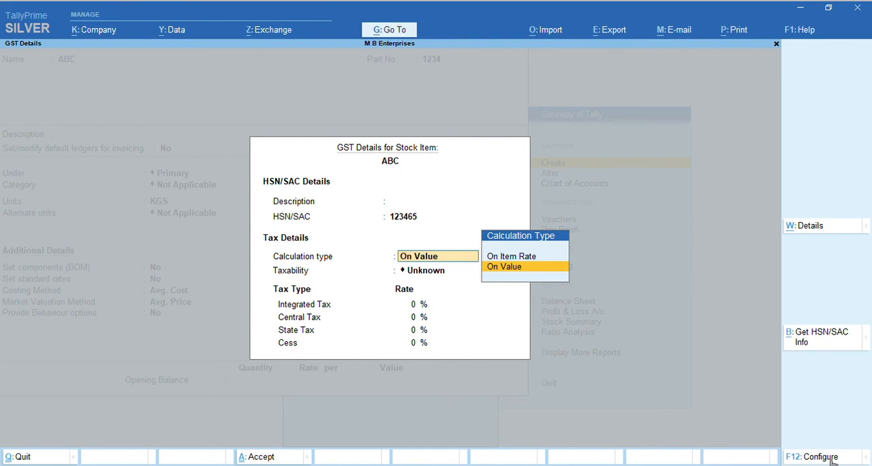
{"action": "key", "text": "Return"}
{"action": "key", "text": "Down"}
{"action": "key", "text": "Down"}
{"action": "key", "text": "Down"}
{"action": "key", "text": "Return"}
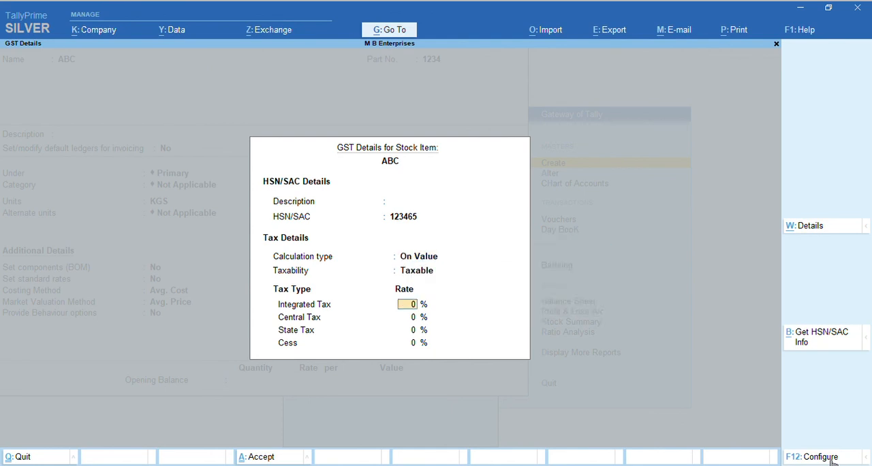
Set the integrated tax rate to 18%, leave cess at 0%, and save the item's GST details
{"action": "type", "text": "18"}
{"action": "key", "text": "Return"}
Keep type of supply Goods, TCS Undefined, MRP details No and rate of duty 0, and save stock item ABC
{"action": "key", "text": "Return"}
{"action": "key", "text": "Return"}
{"action": "key", "text": "Return"}
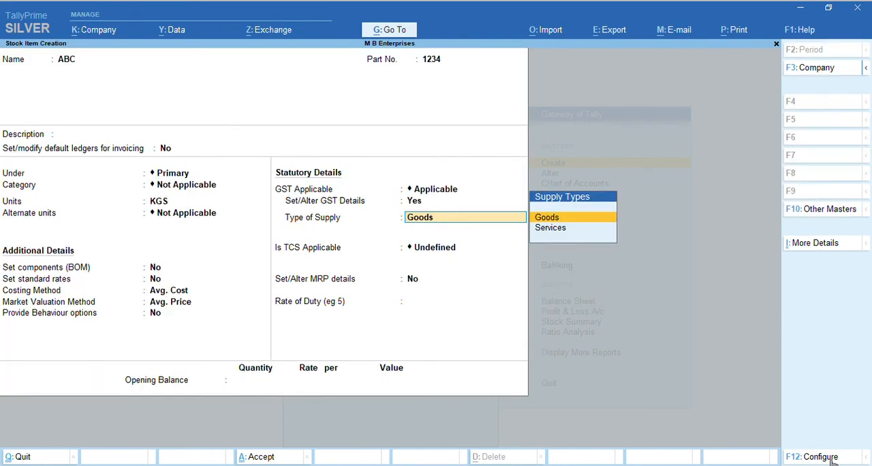
{"action": "key", "text": "Return"}
{"action": "key", "text": "BackSpace"}
{"action": "key", "text": "Return"}
{"action": "key", "text": "Return"}
{"action": "key", "text": "Return"}
{"action": "key", "text": "Return"}
{"action": "key", "text": "Return"}
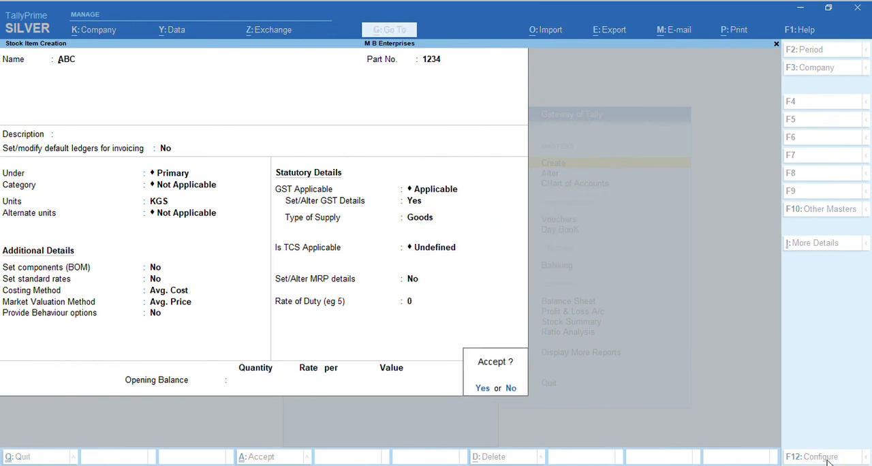
{"action": "key", "text": "Return"}
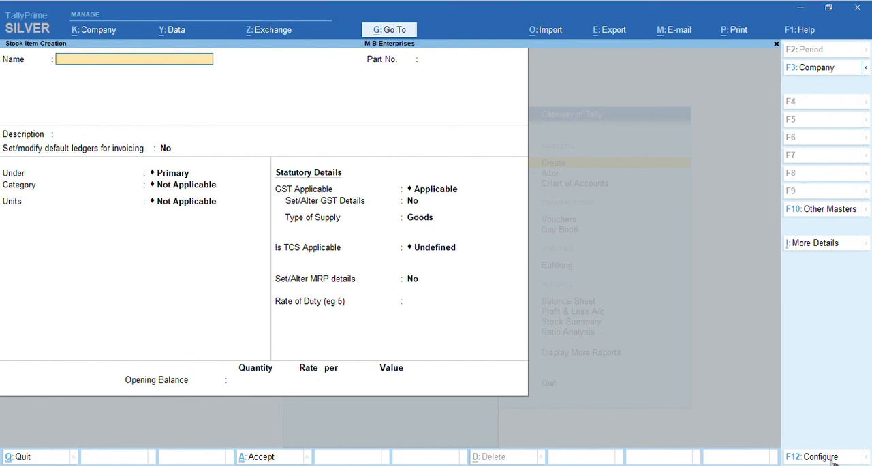
Quit stock item creation and the masters list to return to the Gateway of Tally
{"action": "key", "text": "Escape"}
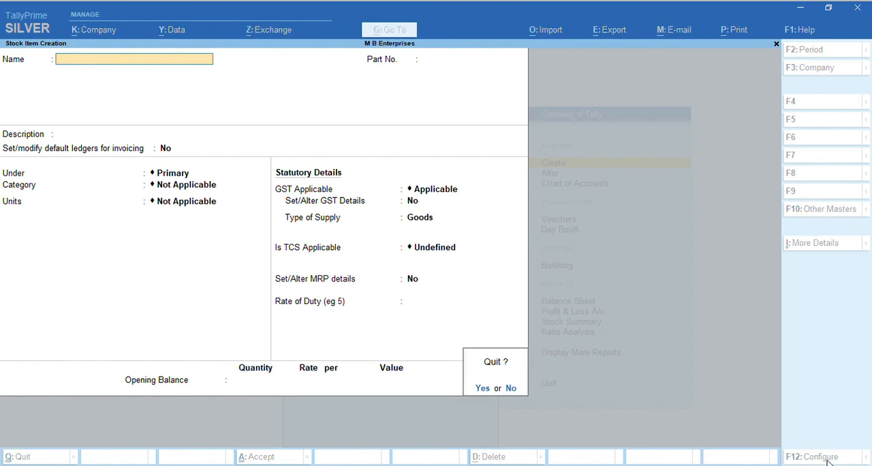
{"action": "key", "text": "Return"}
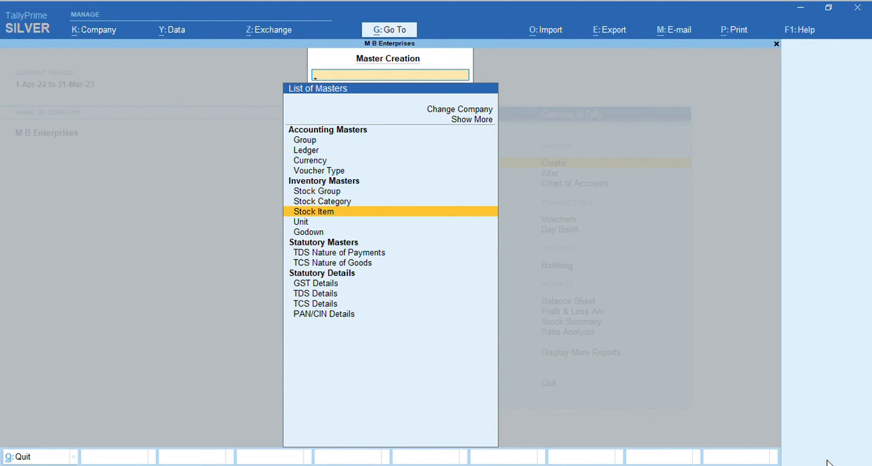
{"action": "key", "text": "Escape"}
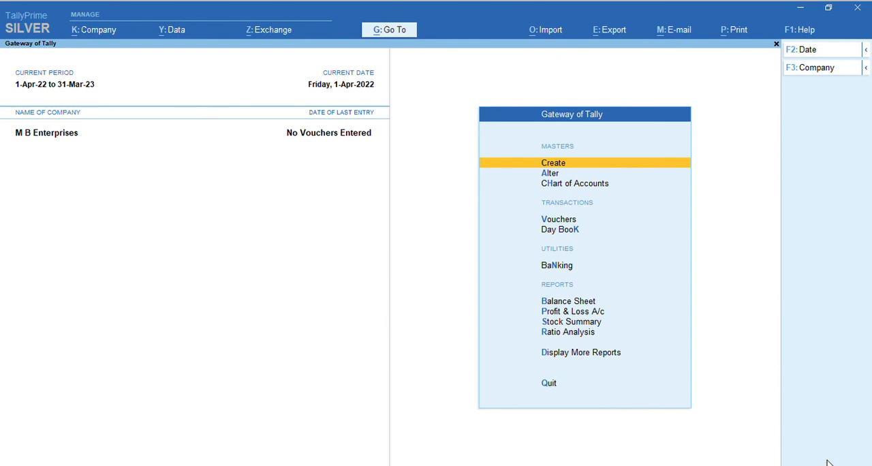